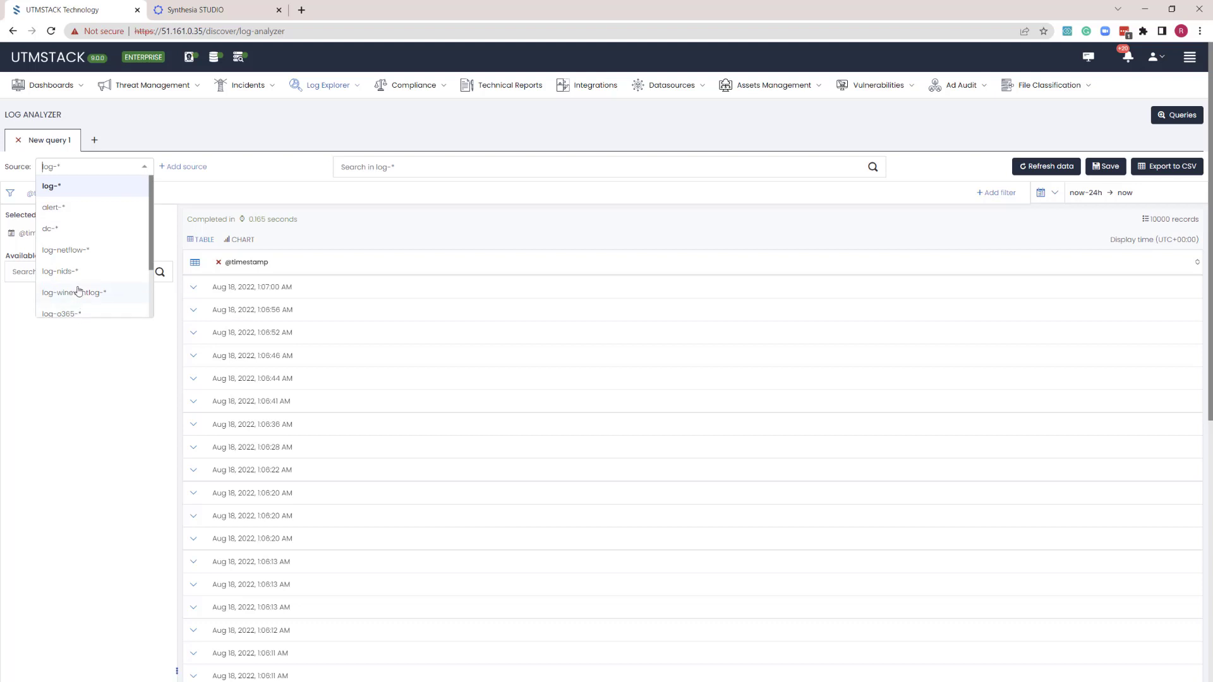
{"action": "scroll", "coordinate": [81, 290], "scroll_direction": "down", "scroll_amount": 3}
{"action": "scroll", "coordinate": [78, 284], "scroll_direction": "up", "scroll_amount": 3}
{"action": "left_click", "coordinate": [161, 126]}
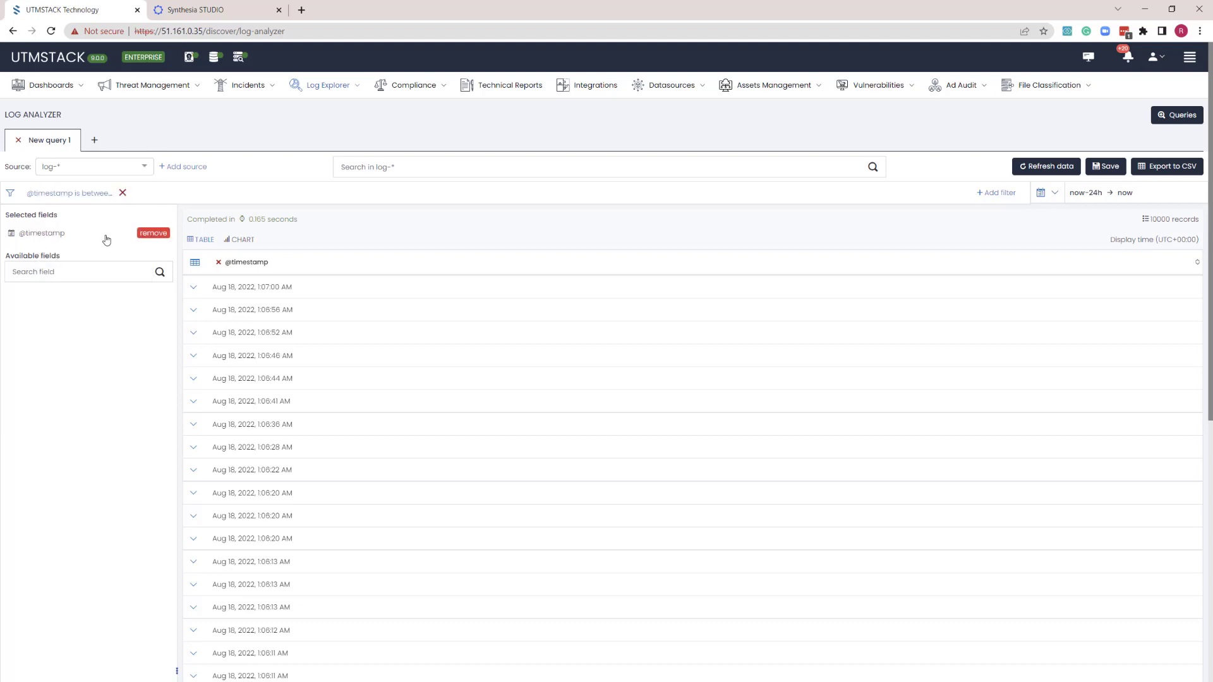
{"action": "left_click", "coordinate": [1054, 192]}
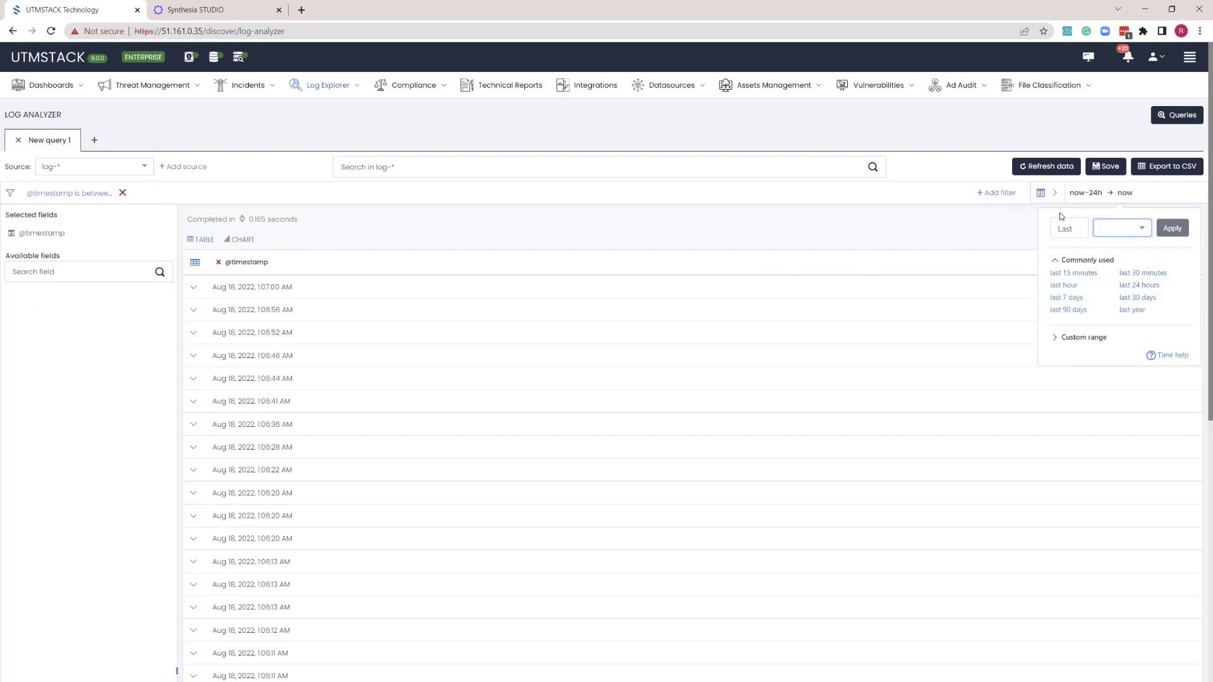
{"action": "left_click", "coordinate": [953, 237]}
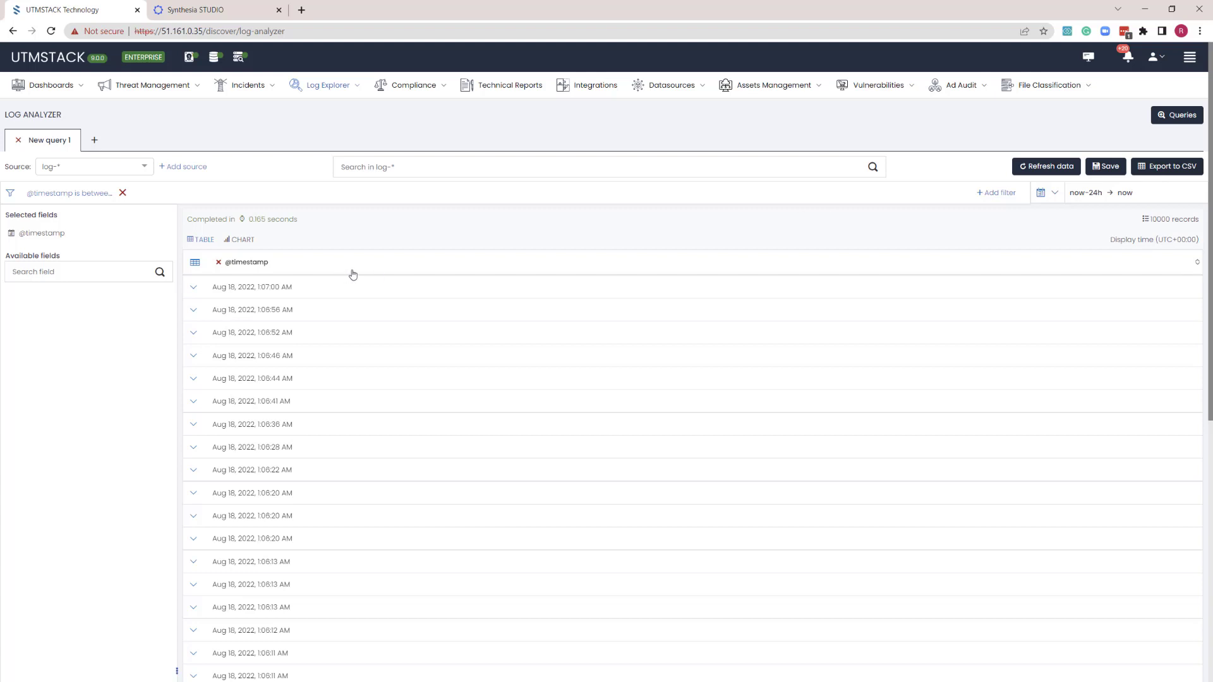
Set the query source to log-wineventlog-* and the time range to the last 90 days.
{"action": "left_click", "coordinate": [112, 173]}
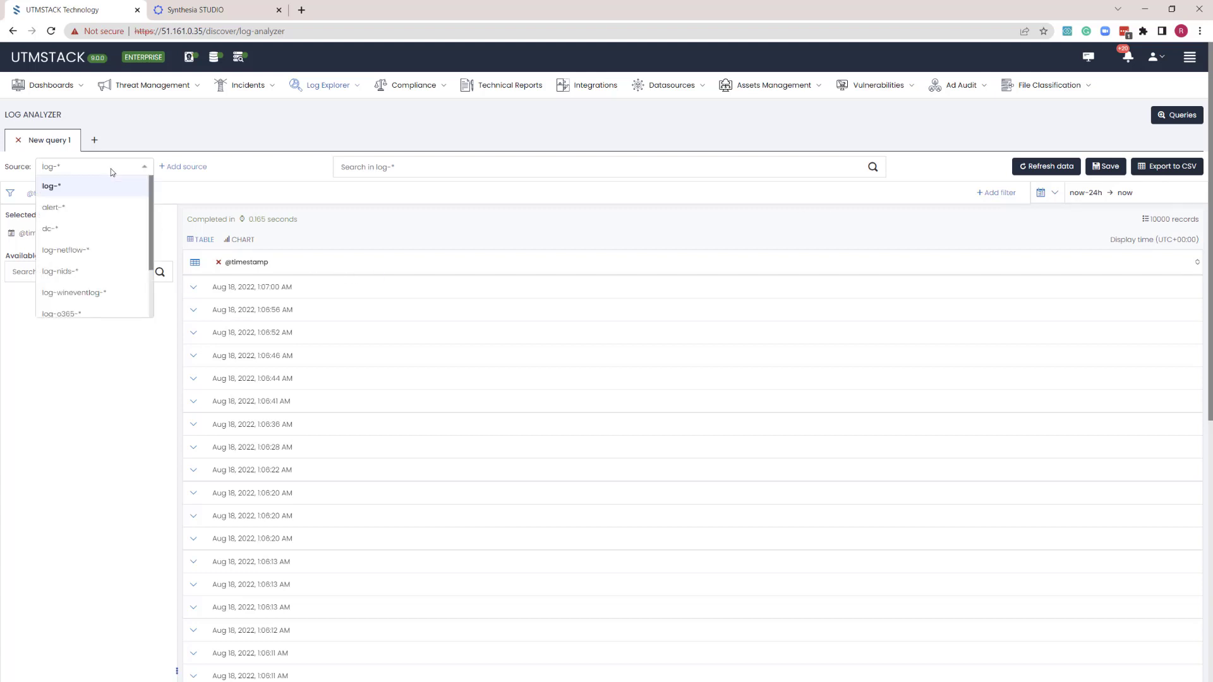
{"action": "left_click", "coordinate": [93, 300]}
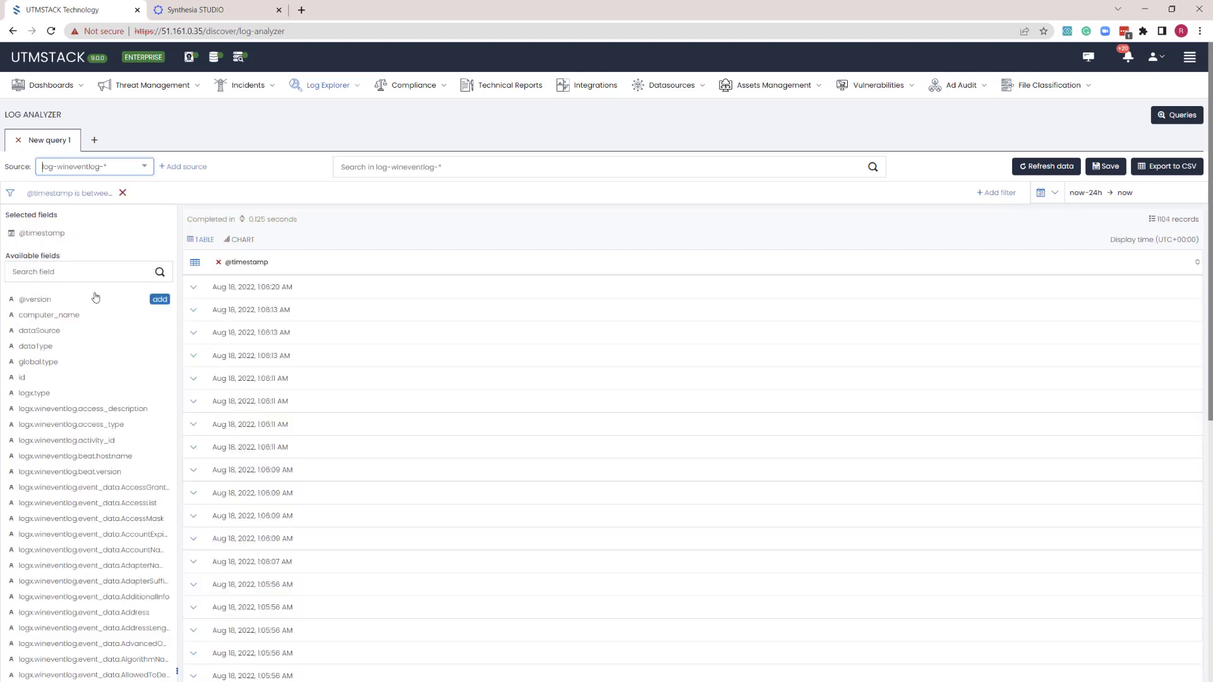
{"action": "left_click", "coordinate": [1054, 194]}
{"action": "left_click", "coordinate": [1070, 312]}
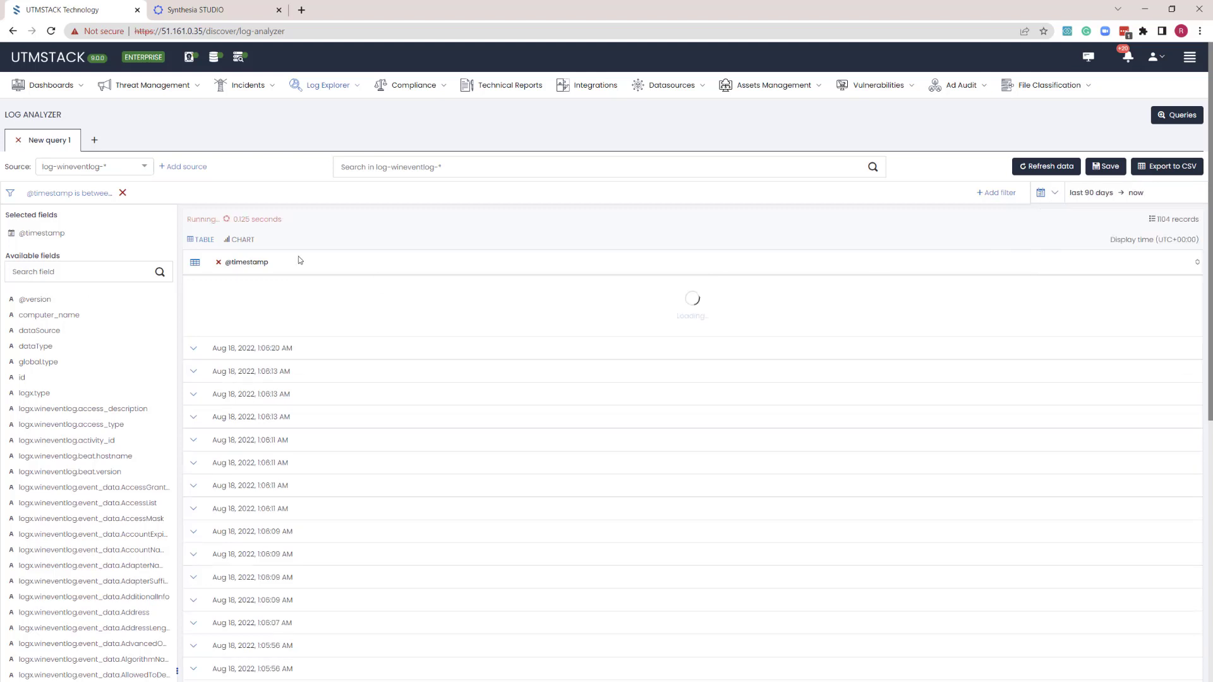
Search the available fields for "host" and filter the logs to the logx.wineventlog.host.name value demo-win10.
{"action": "left_click", "coordinate": [95, 272]}
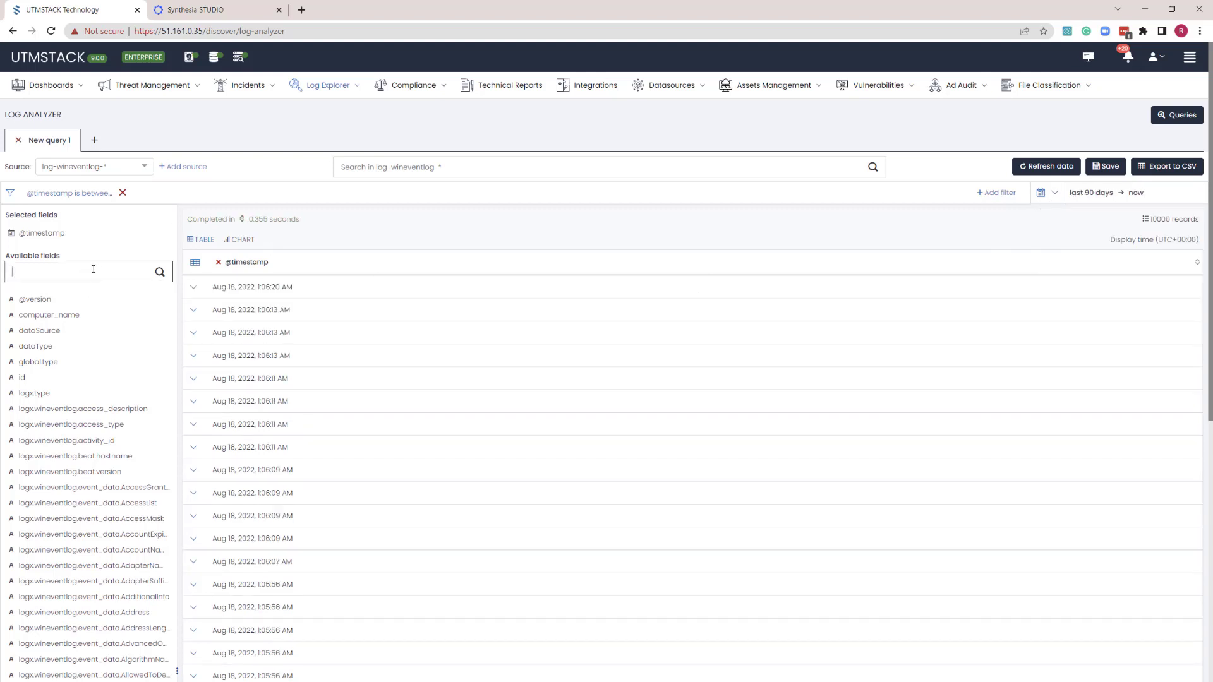
{"action": "type", "text": "host"}
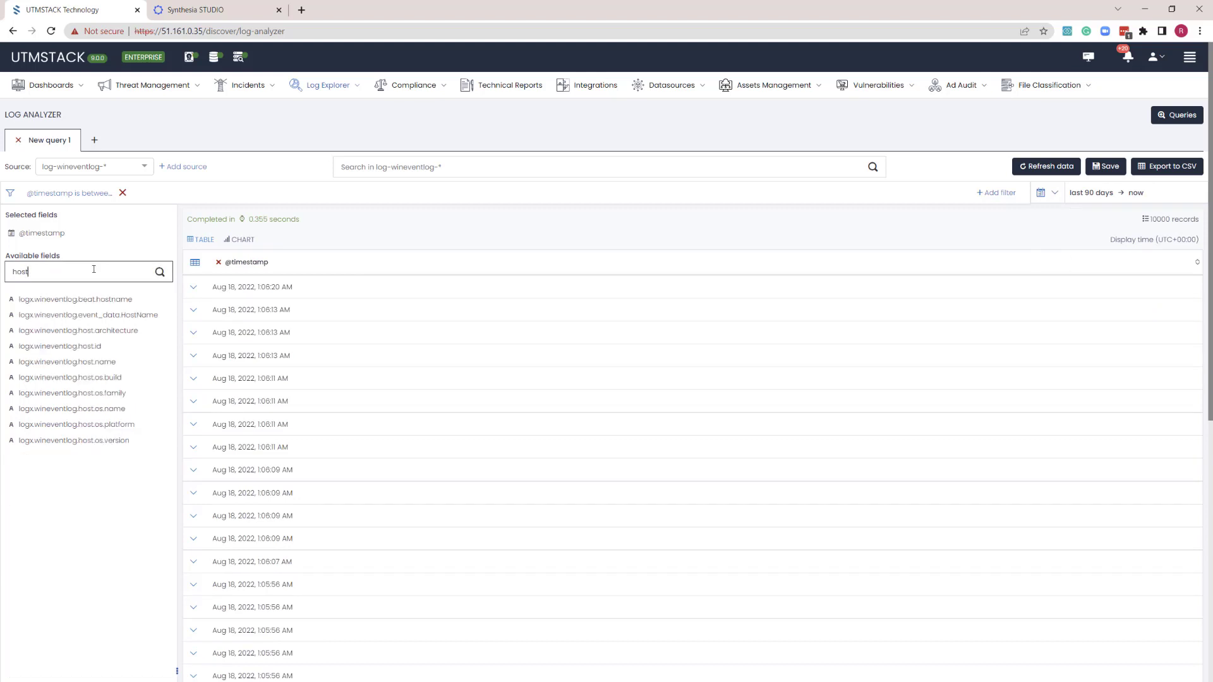
{"action": "mouse_move", "coordinate": [98, 363]}
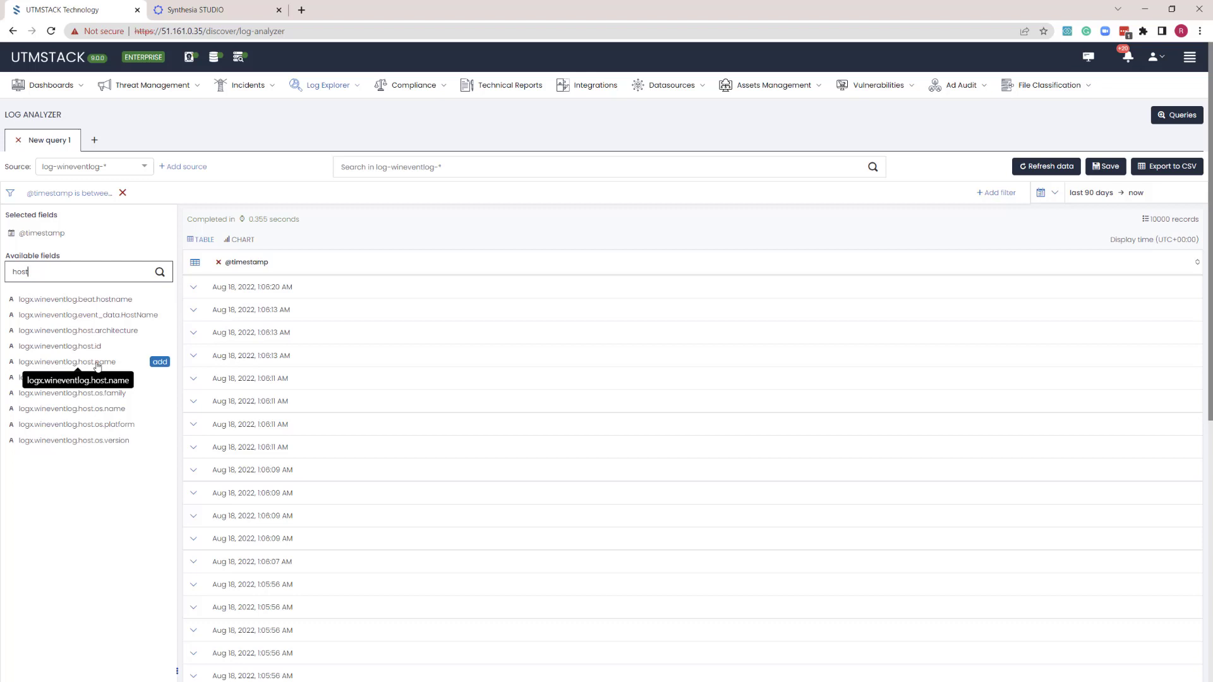
{"action": "left_click", "coordinate": [98, 364]}
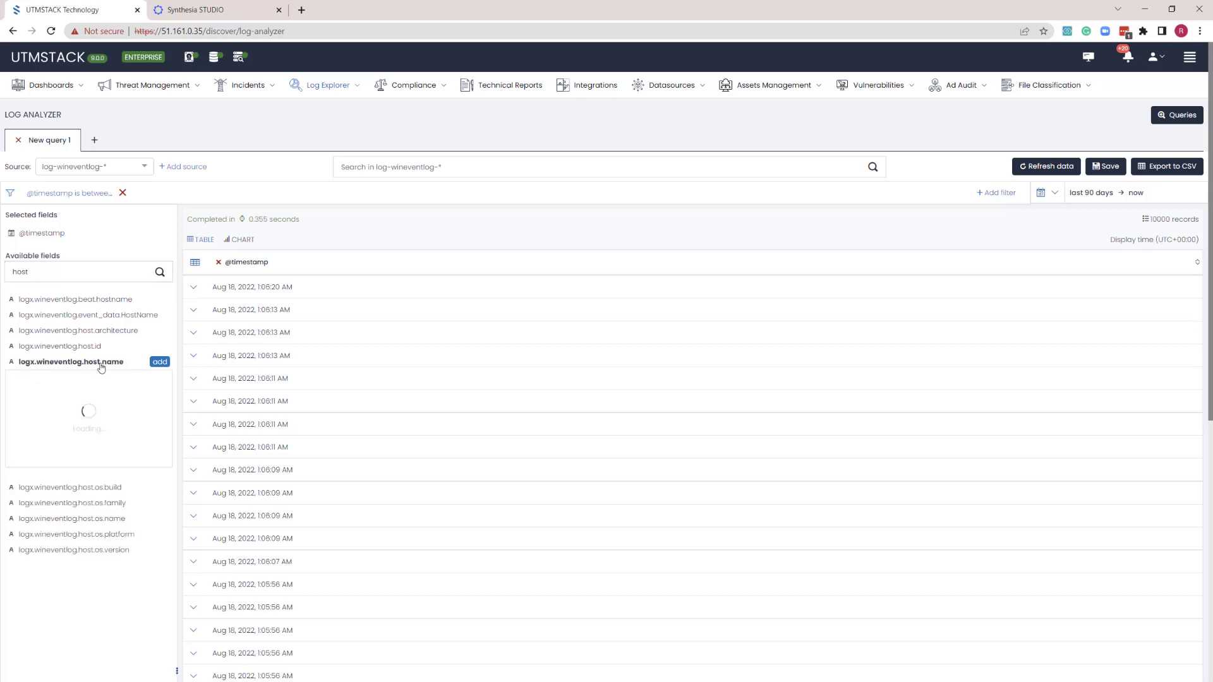
{"action": "mouse_move", "coordinate": [47, 429]}
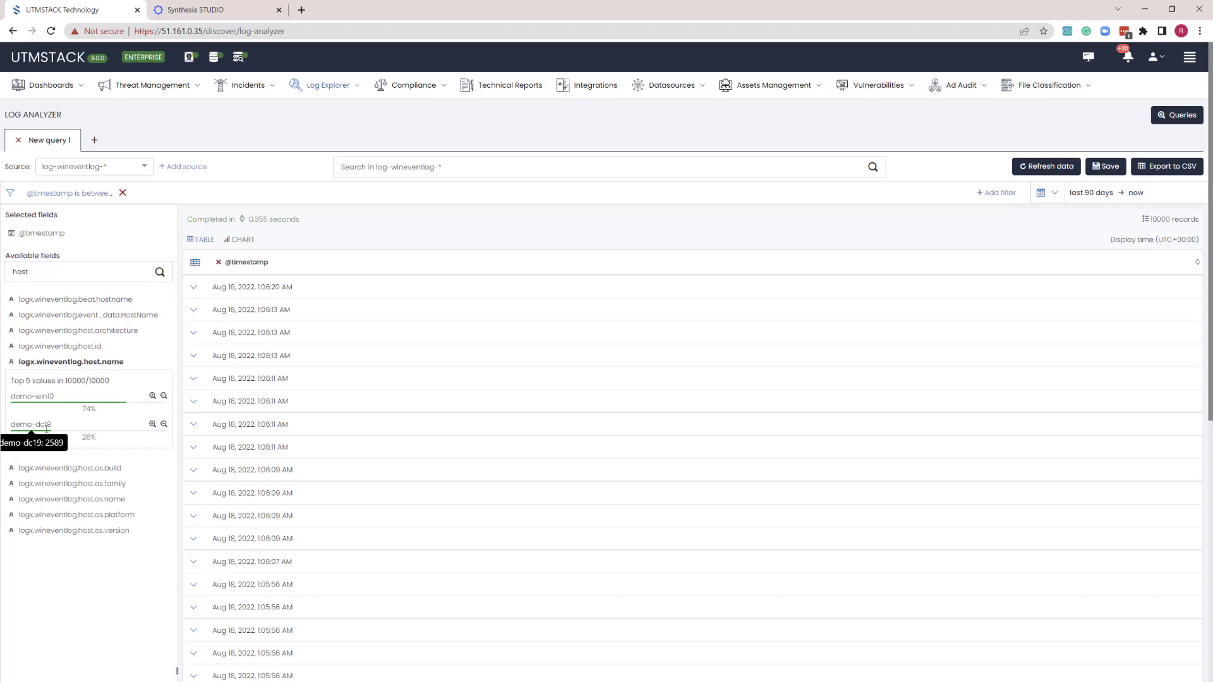
{"action": "left_click", "coordinate": [153, 397]}
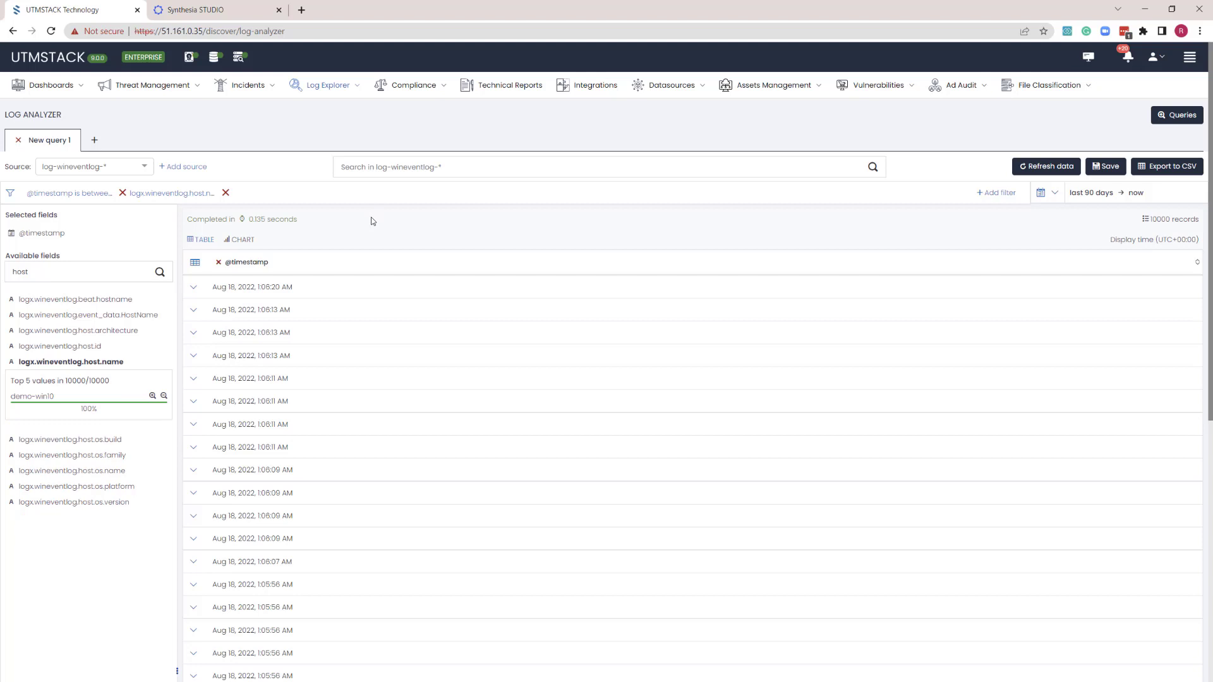
{"action": "left_click", "coordinate": [1054, 193]}
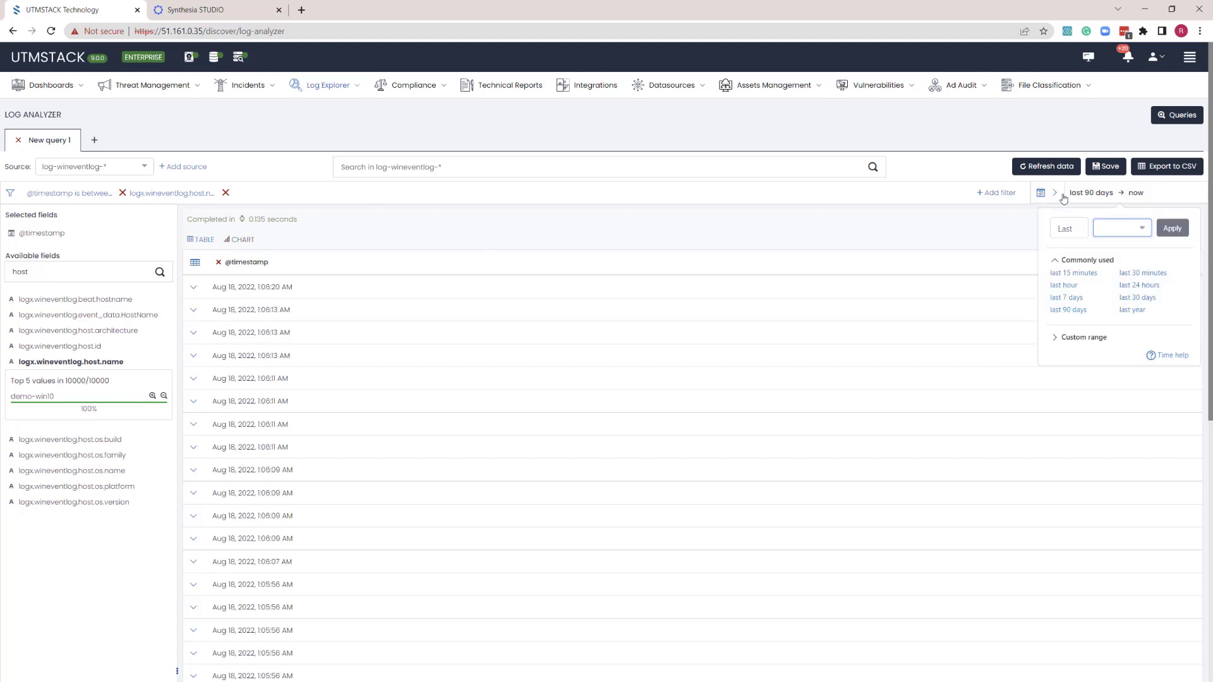
{"action": "left_click", "coordinate": [1056, 338]}
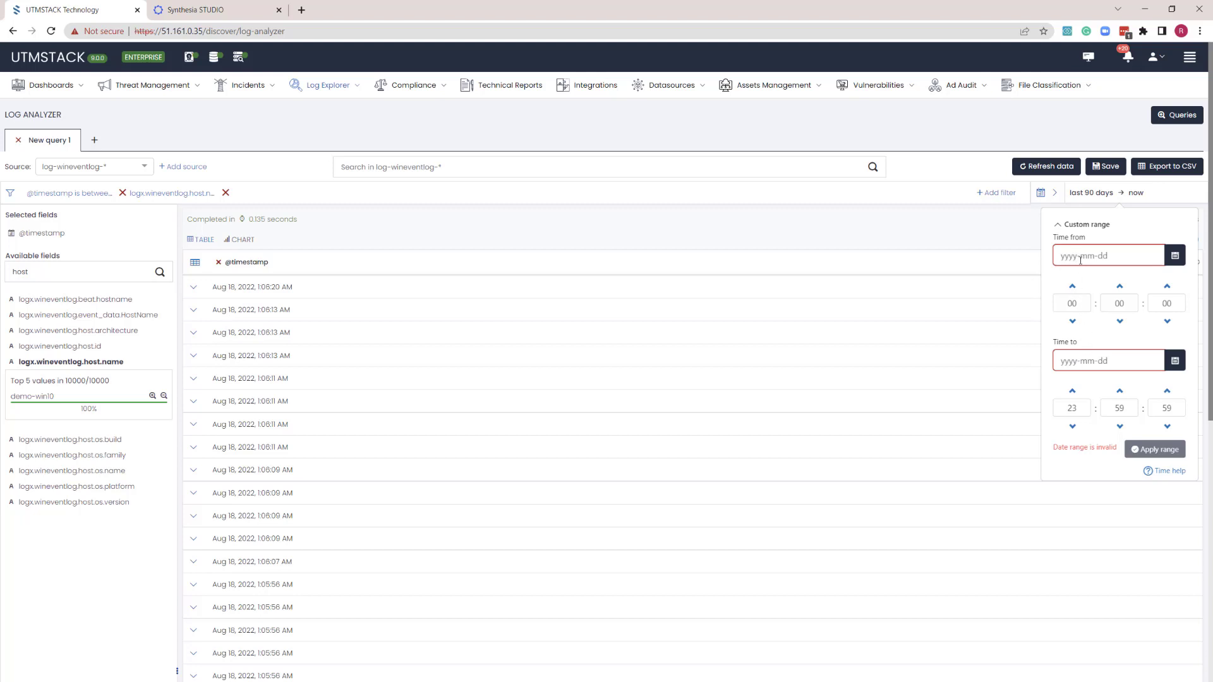
{"action": "left_click", "coordinate": [969, 225]}
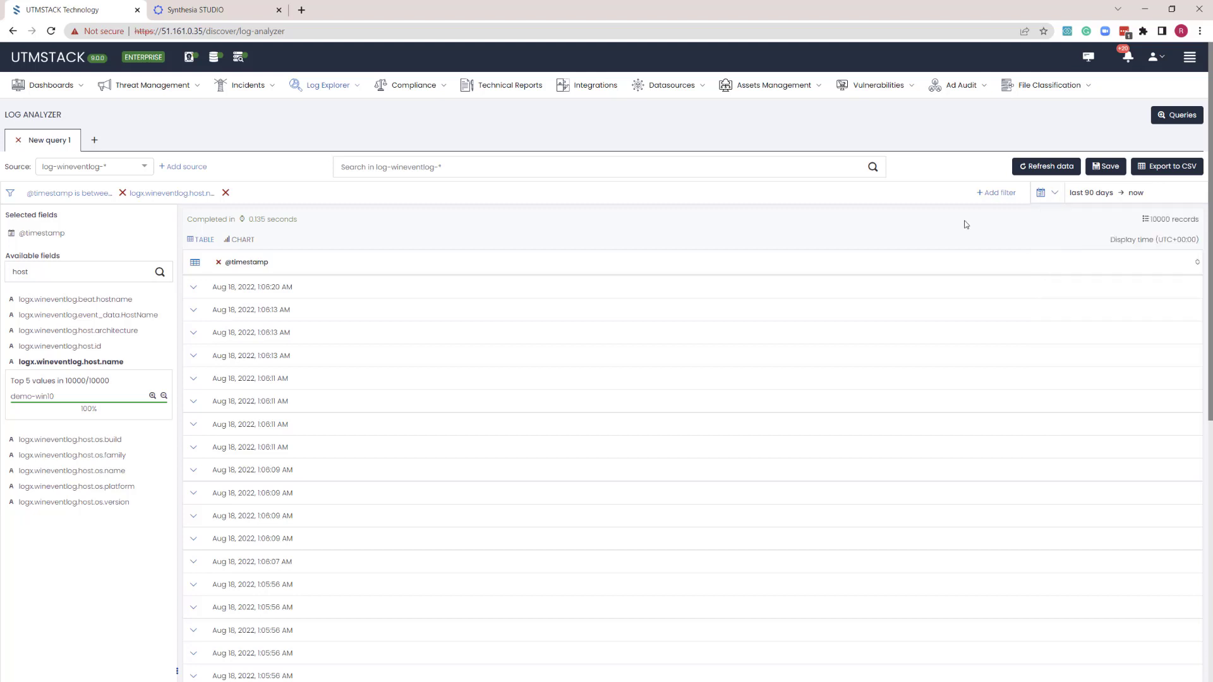
From the first log record's details, add logx.wineventlog.message and logx.type as table columns, and collapse the record.
{"action": "left_click", "coordinate": [306, 291]}
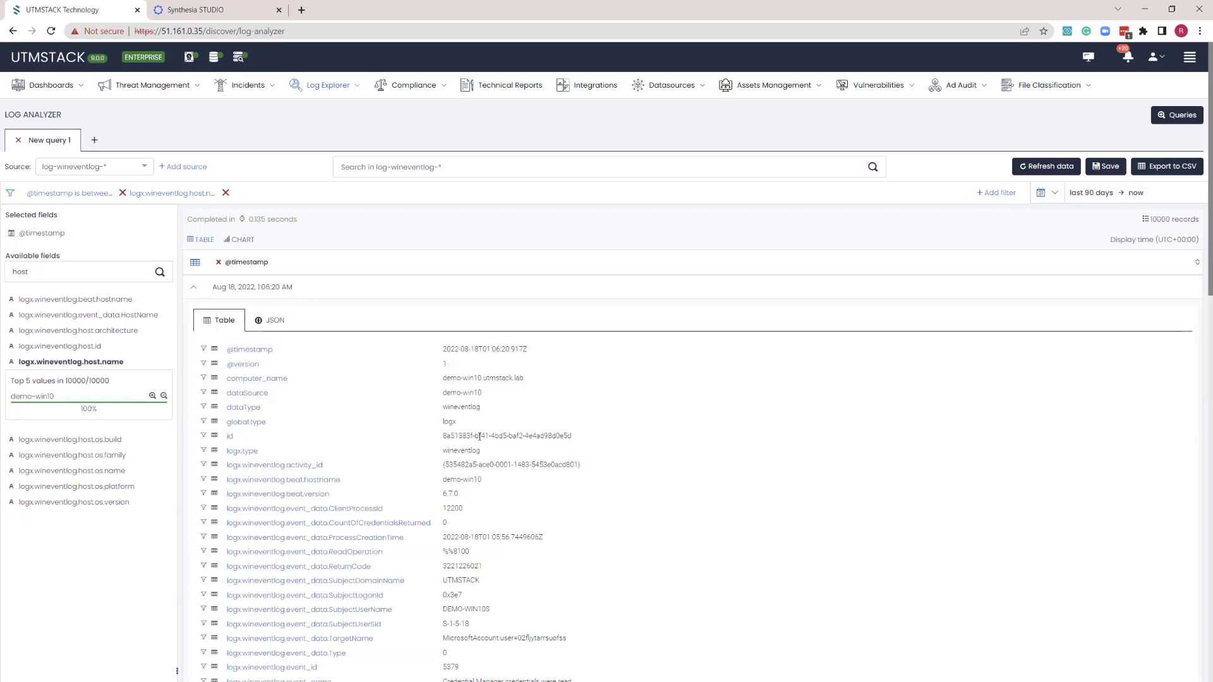
{"action": "scroll", "coordinate": [479, 435], "scroll_direction": "down", "scroll_amount": 2}
{"action": "scroll", "coordinate": [480, 436], "scroll_direction": "down", "scroll_amount": 3}
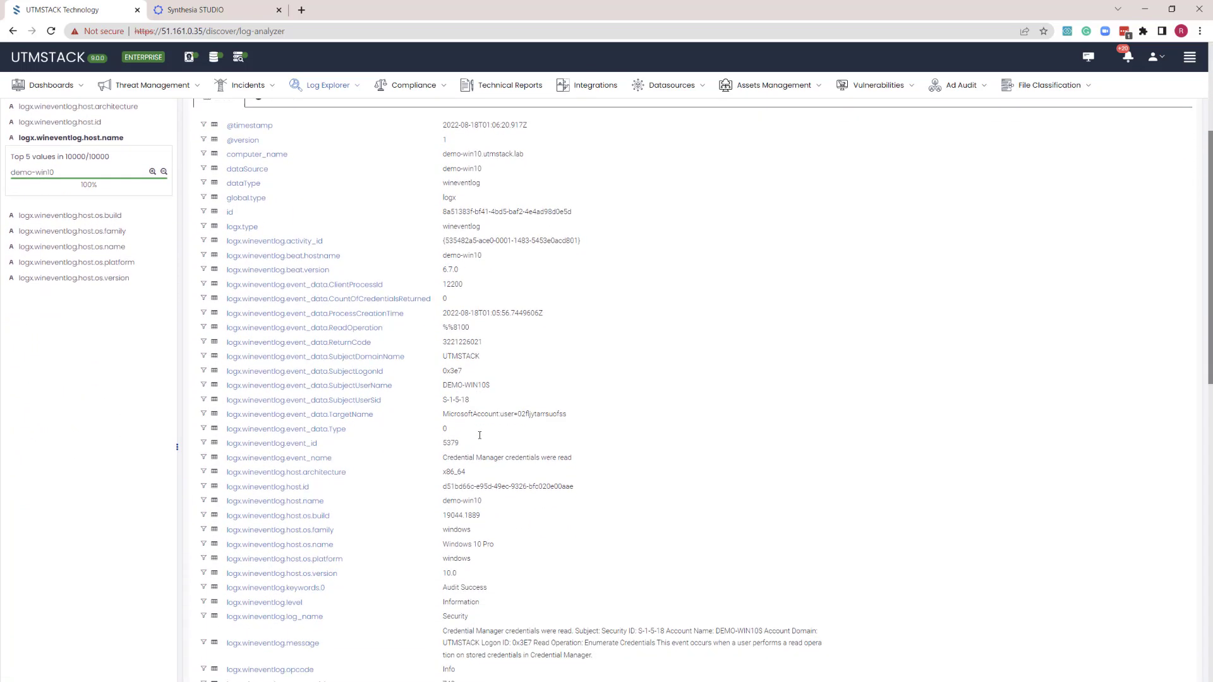
{"action": "scroll", "coordinate": [479, 439], "scroll_direction": "down", "scroll_amount": 3}
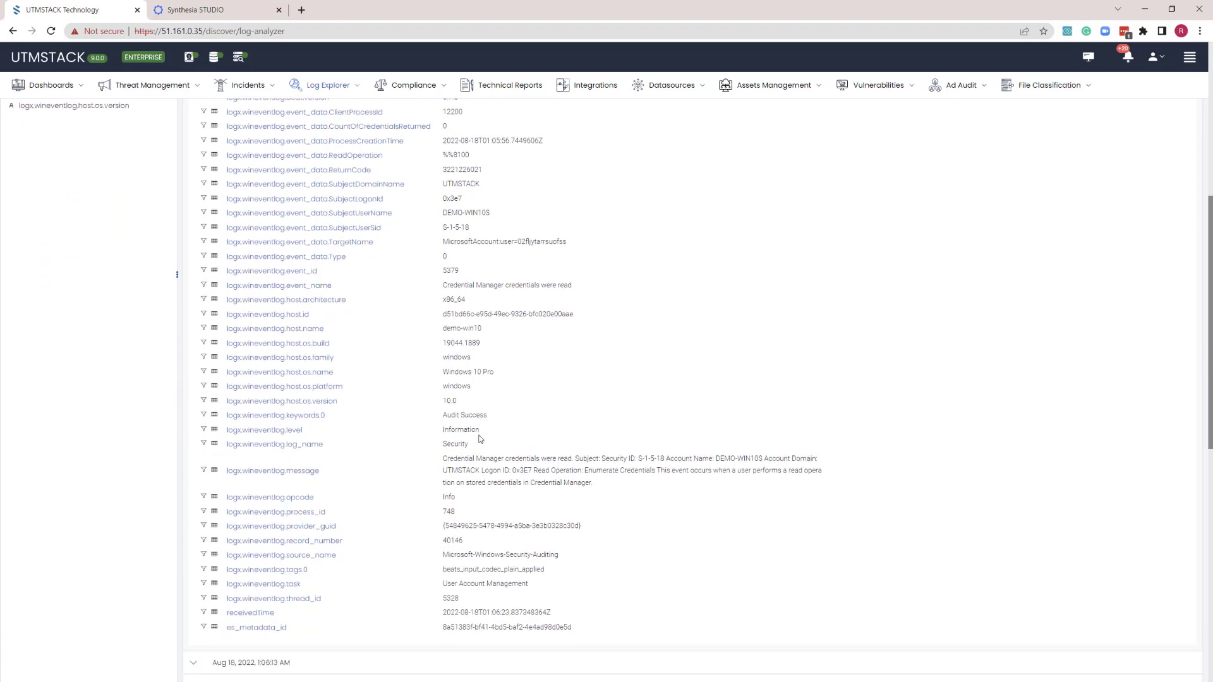
{"action": "scroll", "coordinate": [480, 439], "scroll_direction": "up", "scroll_amount": 2}
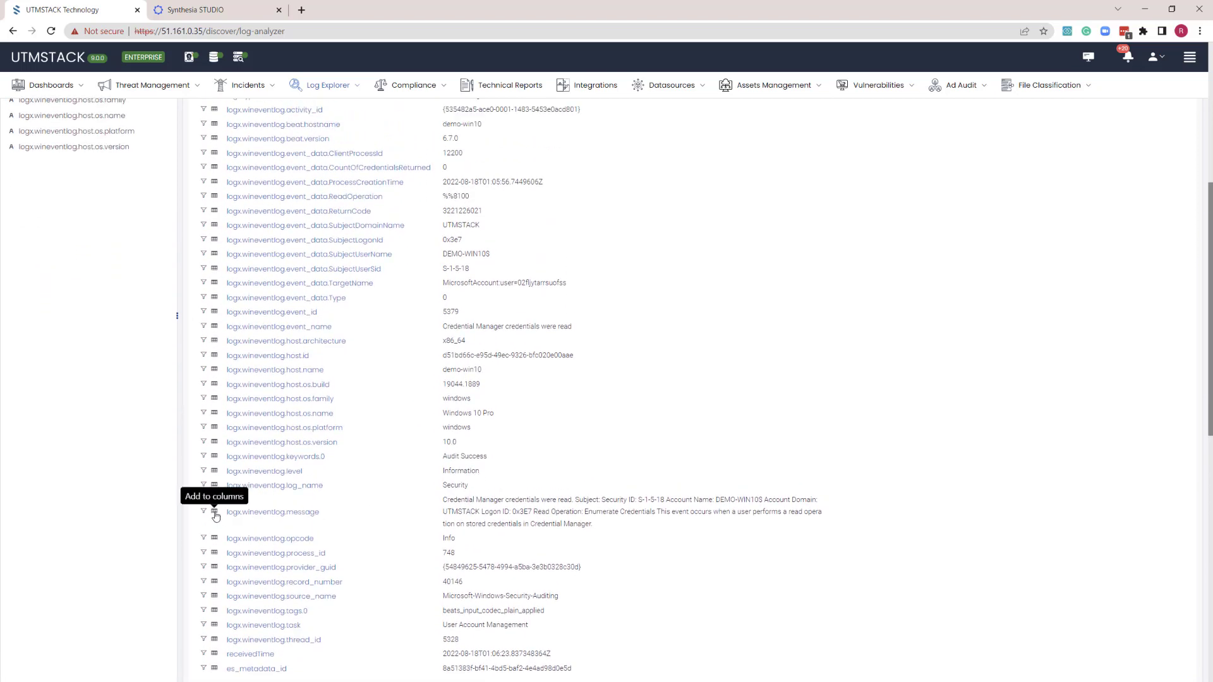
{"action": "scroll", "coordinate": [217, 517], "scroll_direction": "up", "scroll_amount": 1}
{"action": "scroll", "coordinate": [402, 490], "scroll_direction": "up", "scroll_amount": 2}
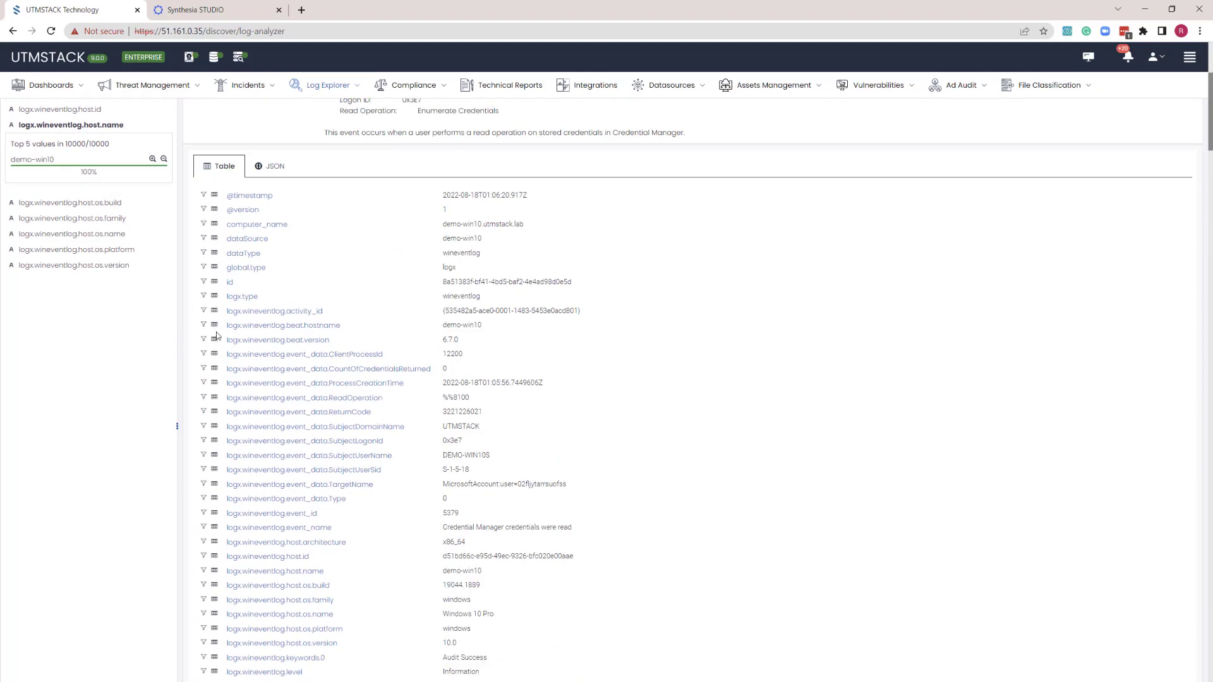
{"action": "scroll", "coordinate": [217, 302], "scroll_direction": "down", "scroll_amount": 1}
{"action": "scroll", "coordinate": [253, 312], "scroll_direction": "up", "scroll_amount": 4}
{"action": "left_click", "coordinate": [194, 305]}
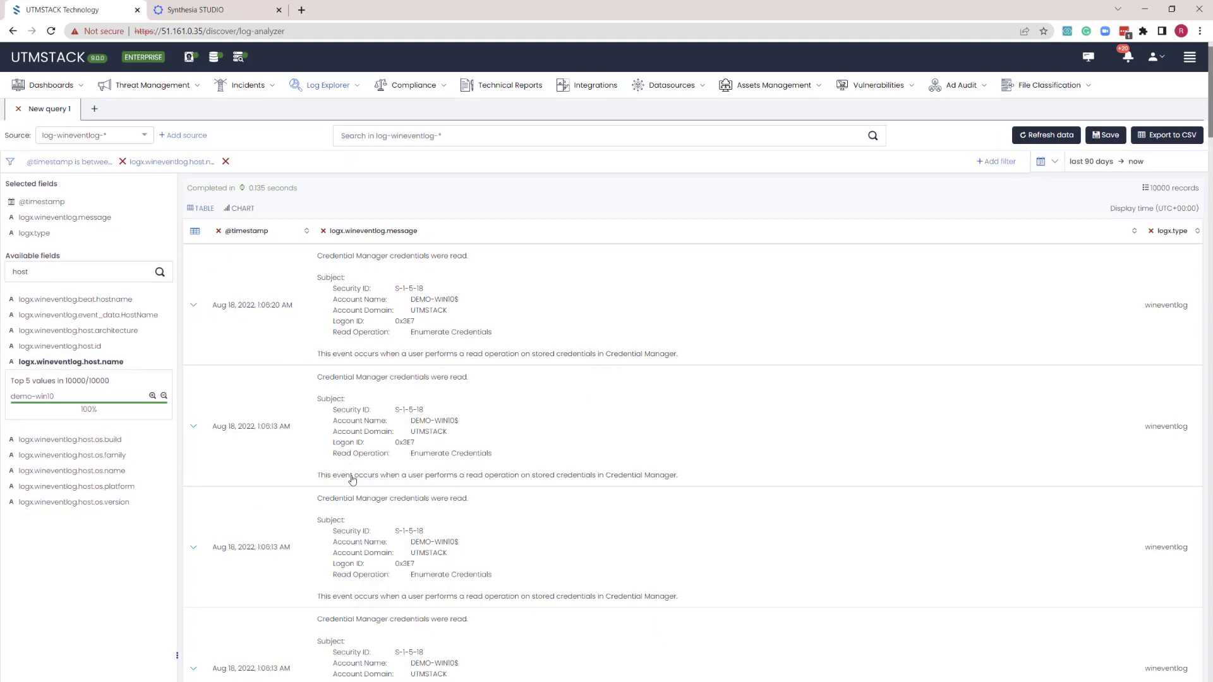
Expand the first log record and add a second host name filter from its details.
{"action": "left_click", "coordinate": [194, 305]}
{"action": "scroll", "coordinate": [331, 416], "scroll_direction": "down", "scroll_amount": 6}
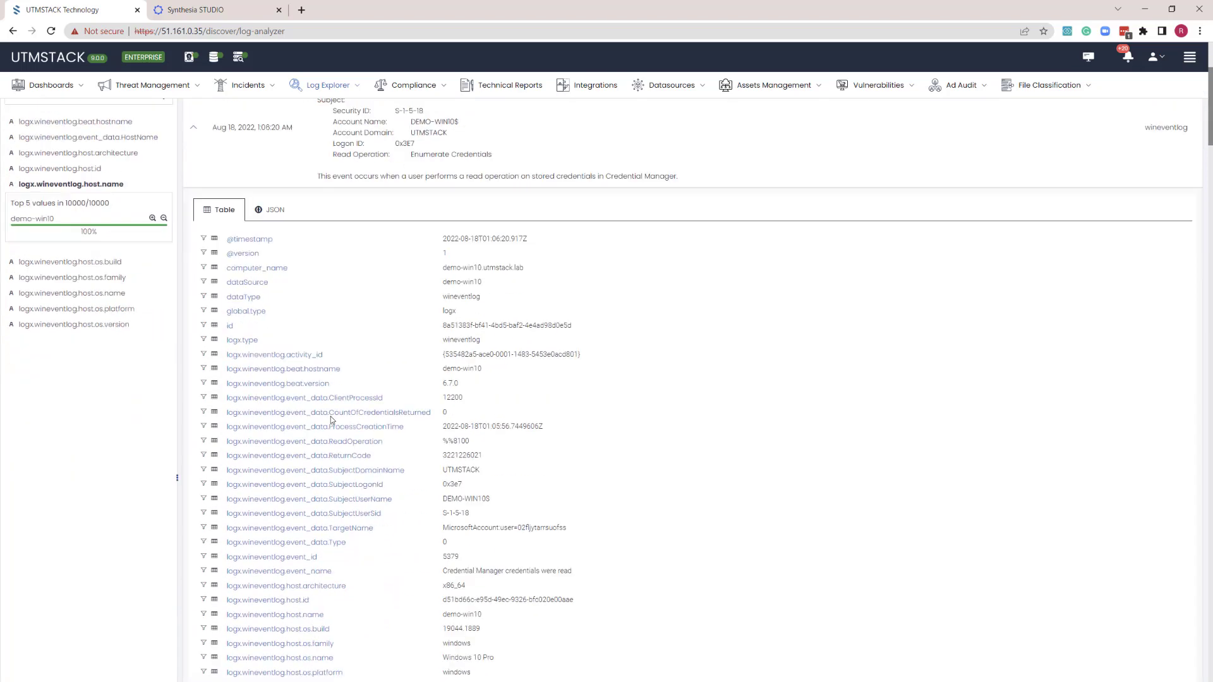
{"action": "scroll", "coordinate": [331, 416], "scroll_direction": "up", "scroll_amount": 7}
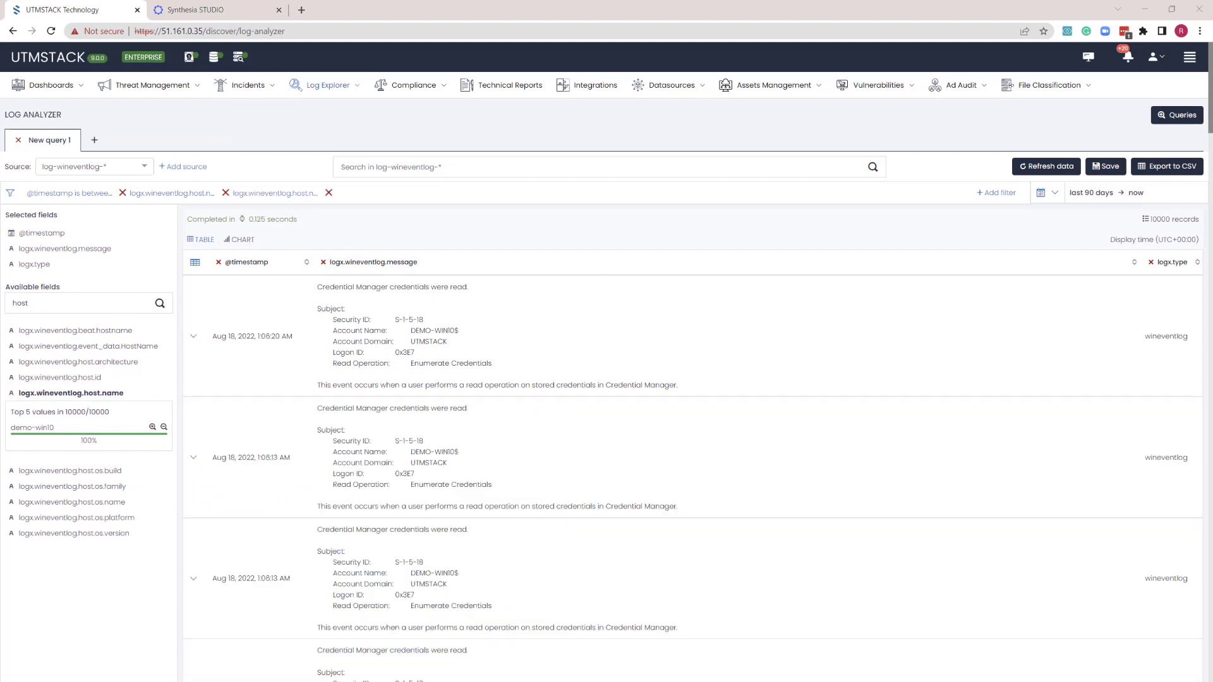
Remove the logx.wineventlog.message column and the duplicate host name filter.
{"action": "left_click", "coordinate": [323, 262]}
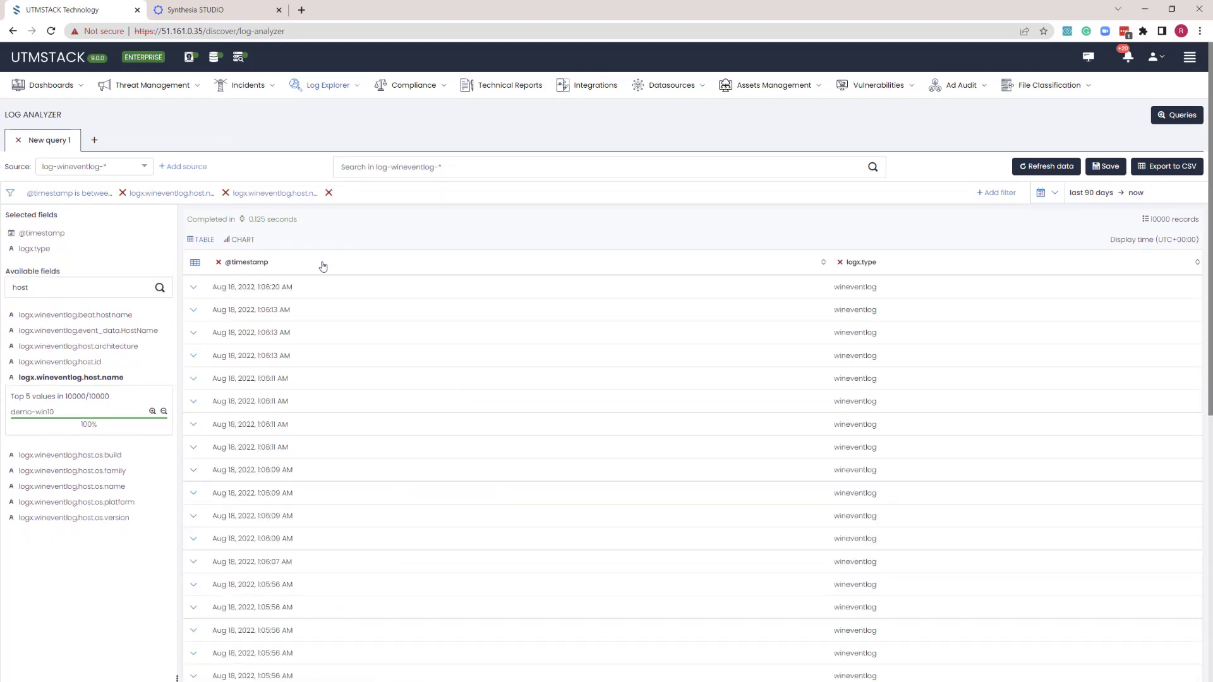
{"action": "left_click", "coordinate": [328, 193]}
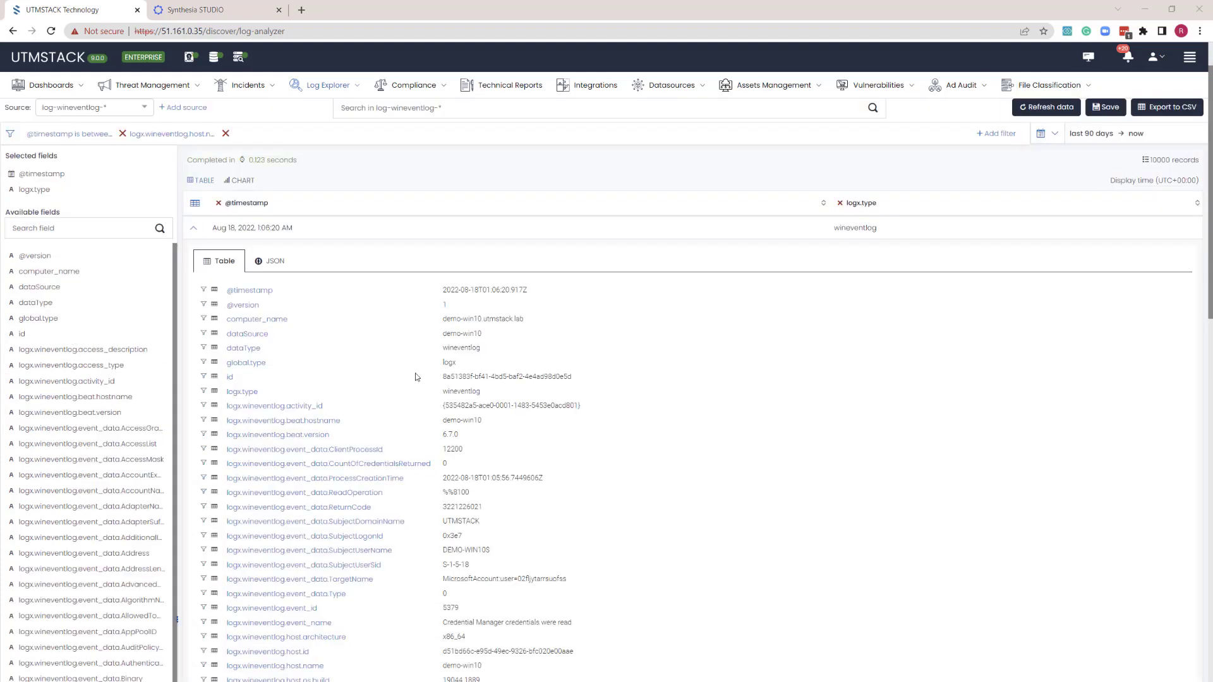
{"action": "scroll", "coordinate": [193, 228], "scroll_direction": "up", "scroll_amount": 1}
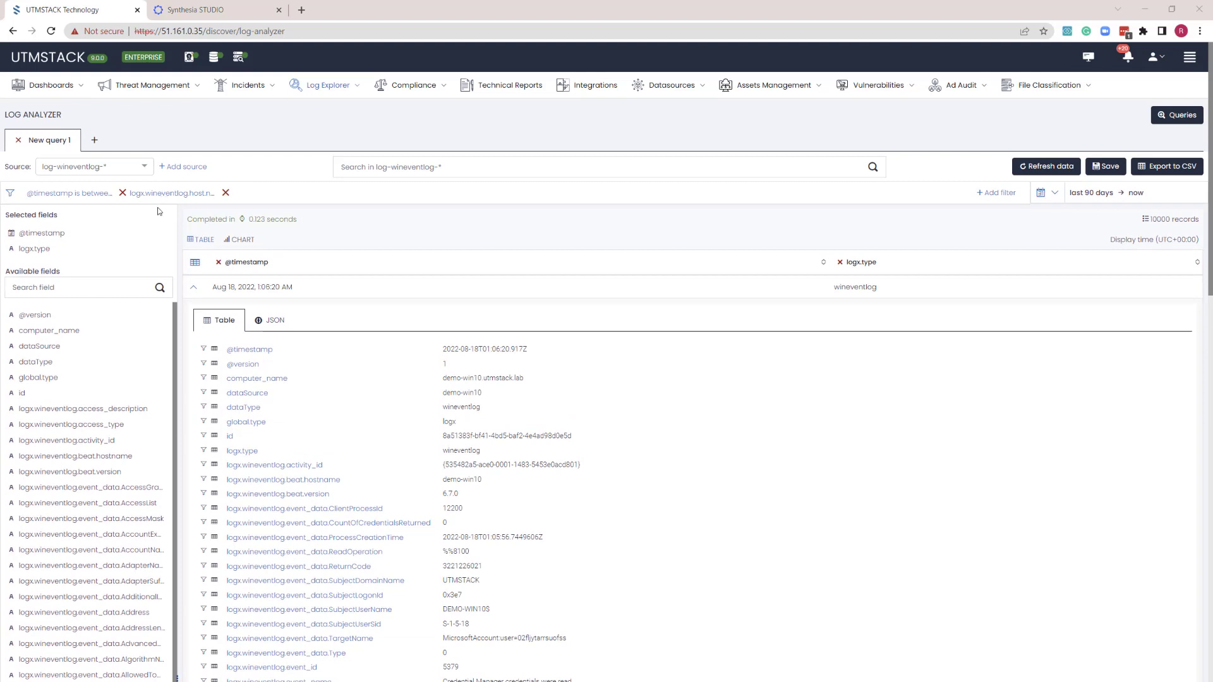
Search the available fields for "user" and display the top values of logx.wineventlog.user.name.
{"action": "left_click", "coordinate": [75, 289]}
{"action": "type", "text": "user"}
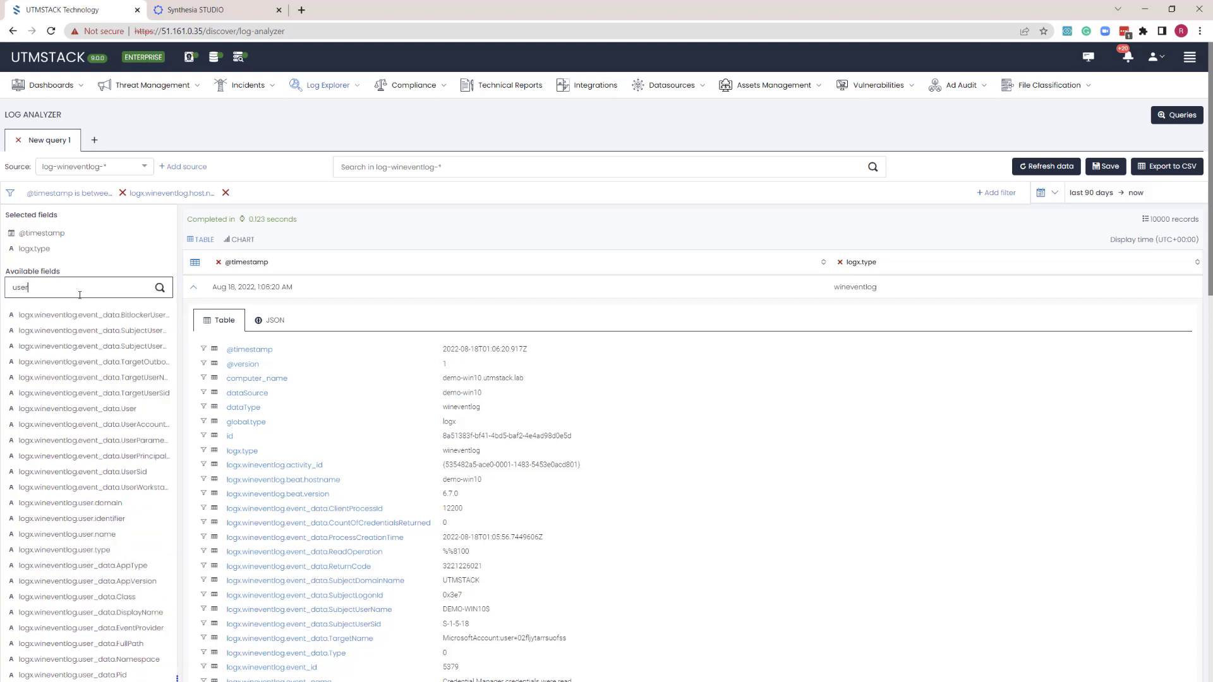
{"action": "left_click", "coordinate": [94, 536]}
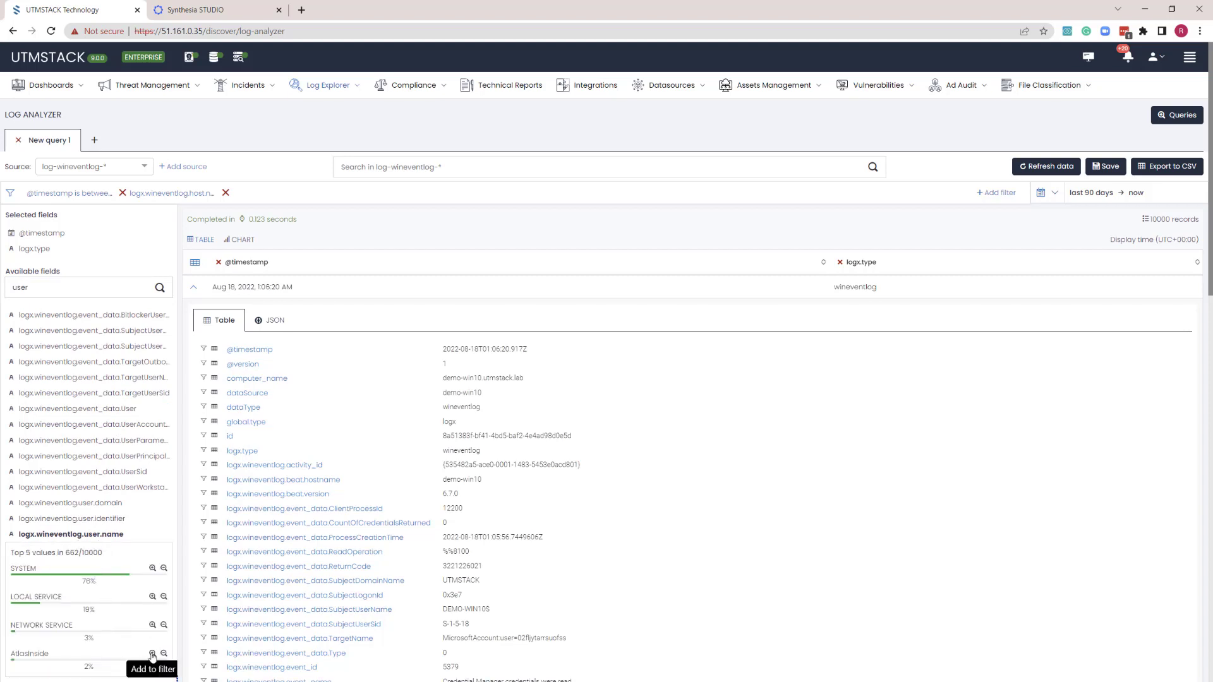
Add a filter where logx.wineventlog.user.name.keyword is AtlasInside.
{"action": "left_click", "coordinate": [996, 196]}
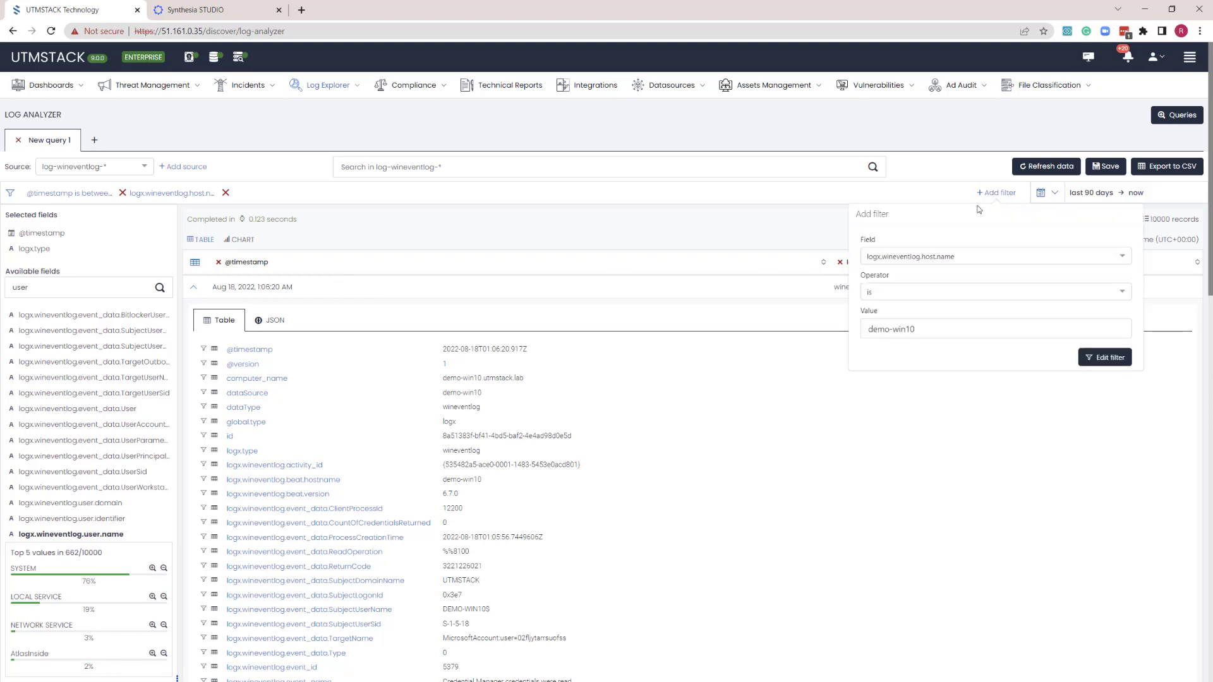
{"action": "left_click", "coordinate": [934, 259]}
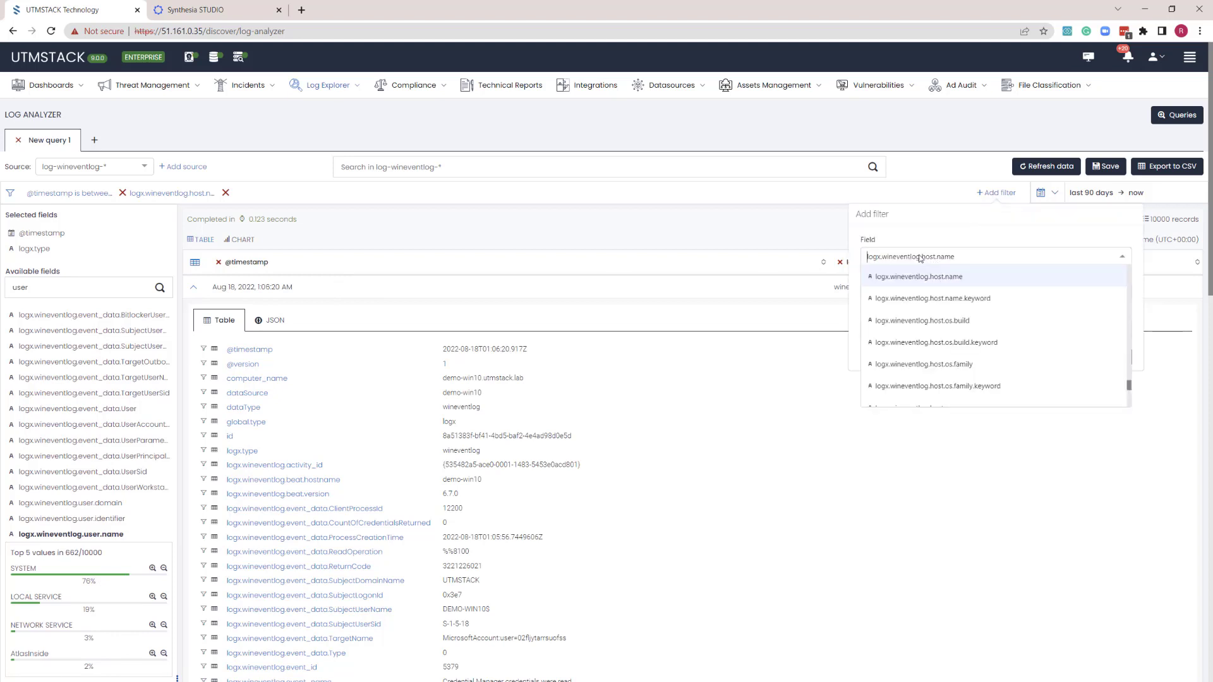
{"action": "type", "text": "user"}
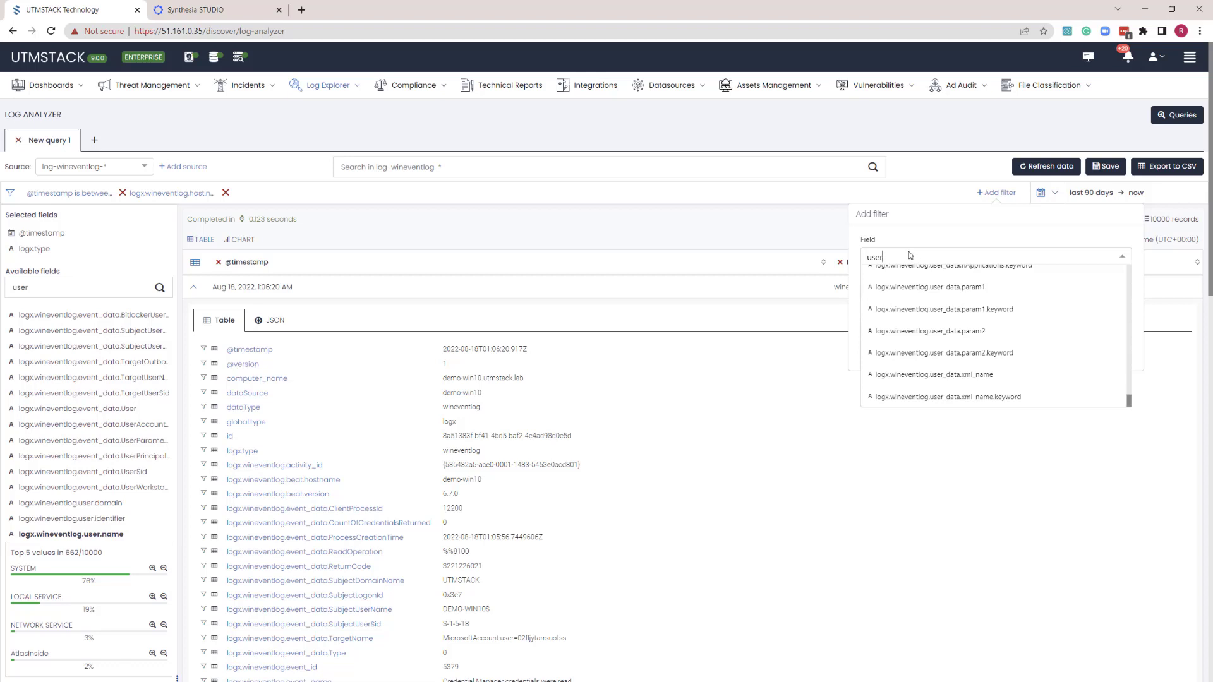
{"action": "type", "text": ".n"}
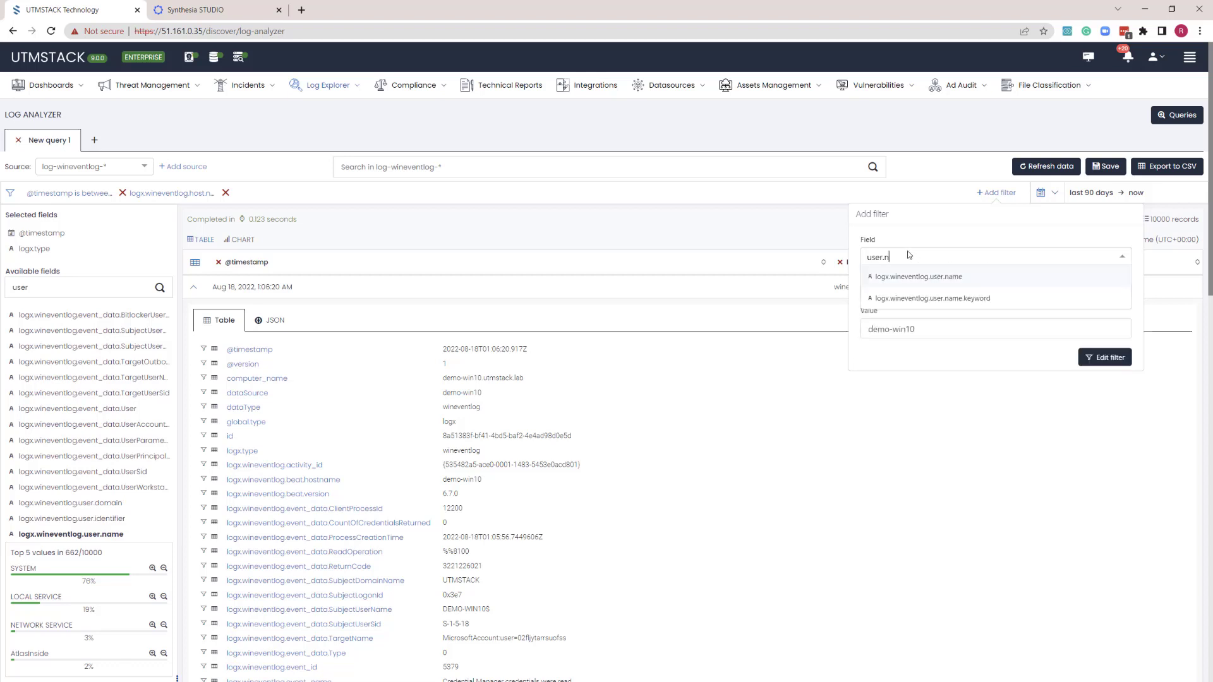
{"action": "type", "text": "ame"}
{"action": "left_click", "coordinate": [930, 298]}
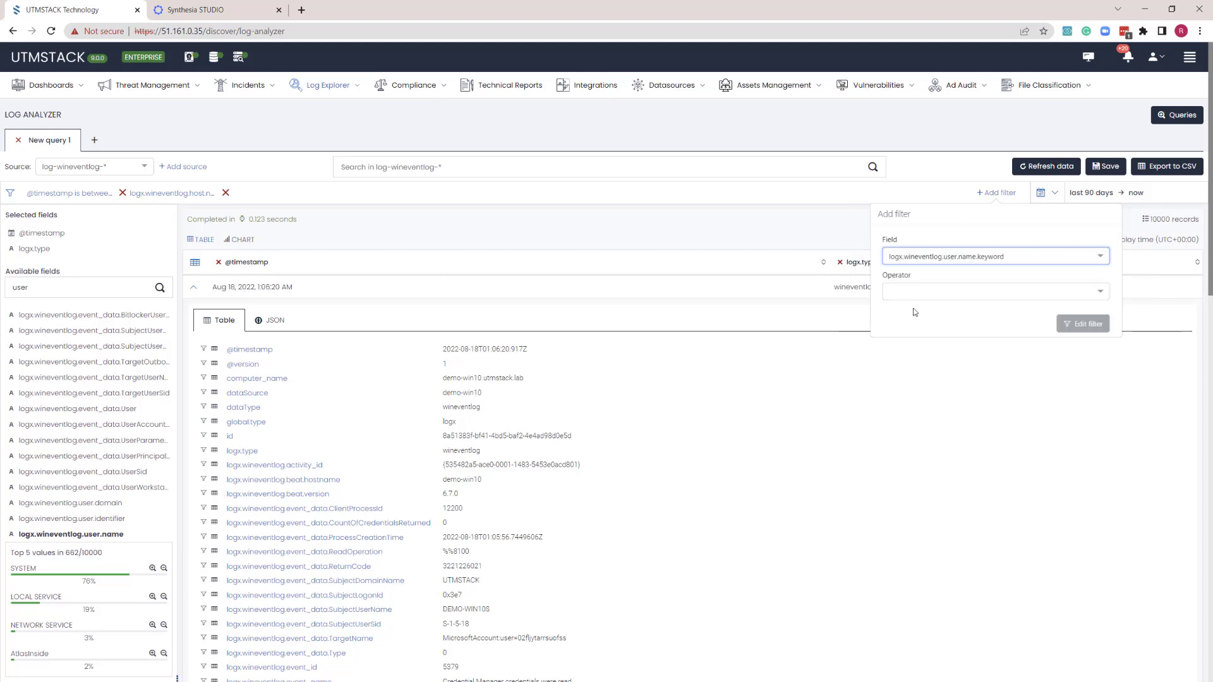
{"action": "left_click", "coordinate": [915, 298]}
{"action": "left_click", "coordinate": [910, 314]}
{"action": "left_click", "coordinate": [916, 328]}
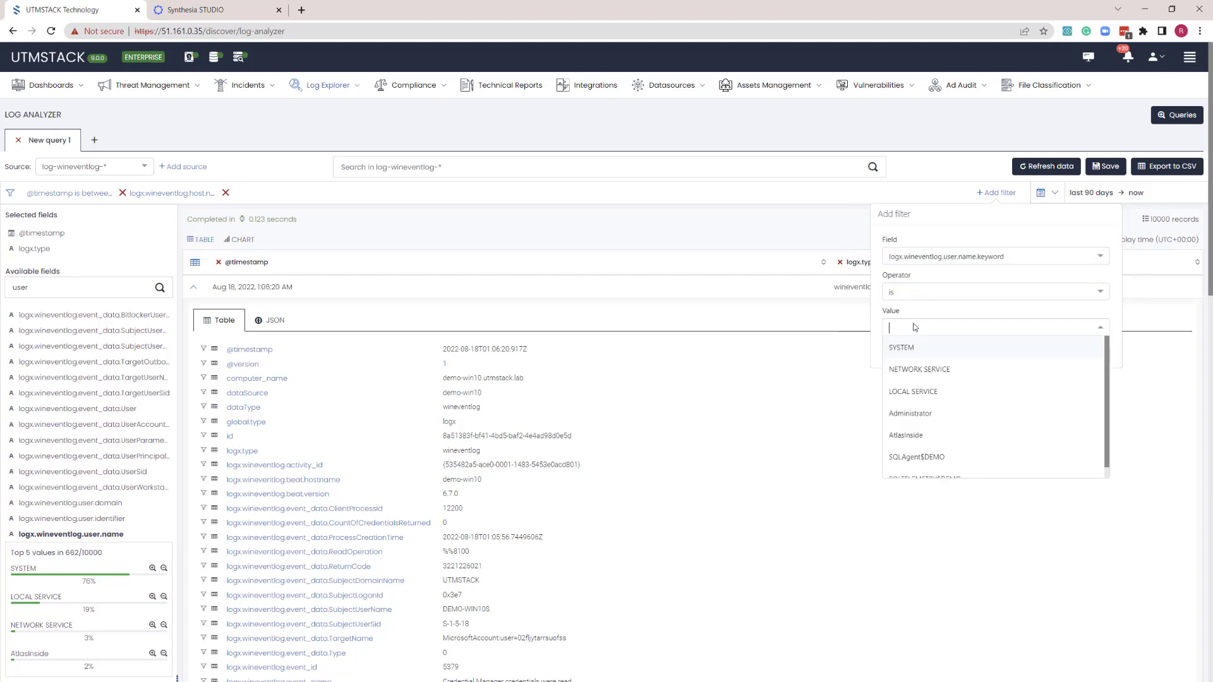
{"action": "left_click", "coordinate": [939, 436]}
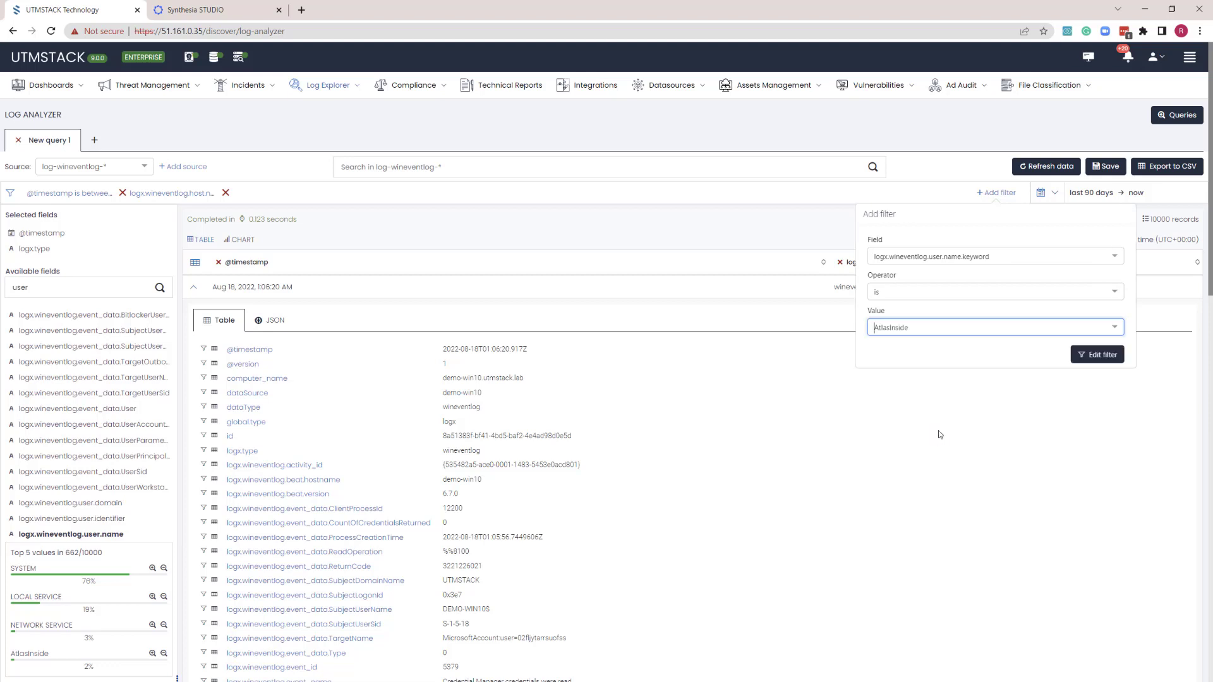
{"action": "left_click", "coordinate": [1090, 355]}
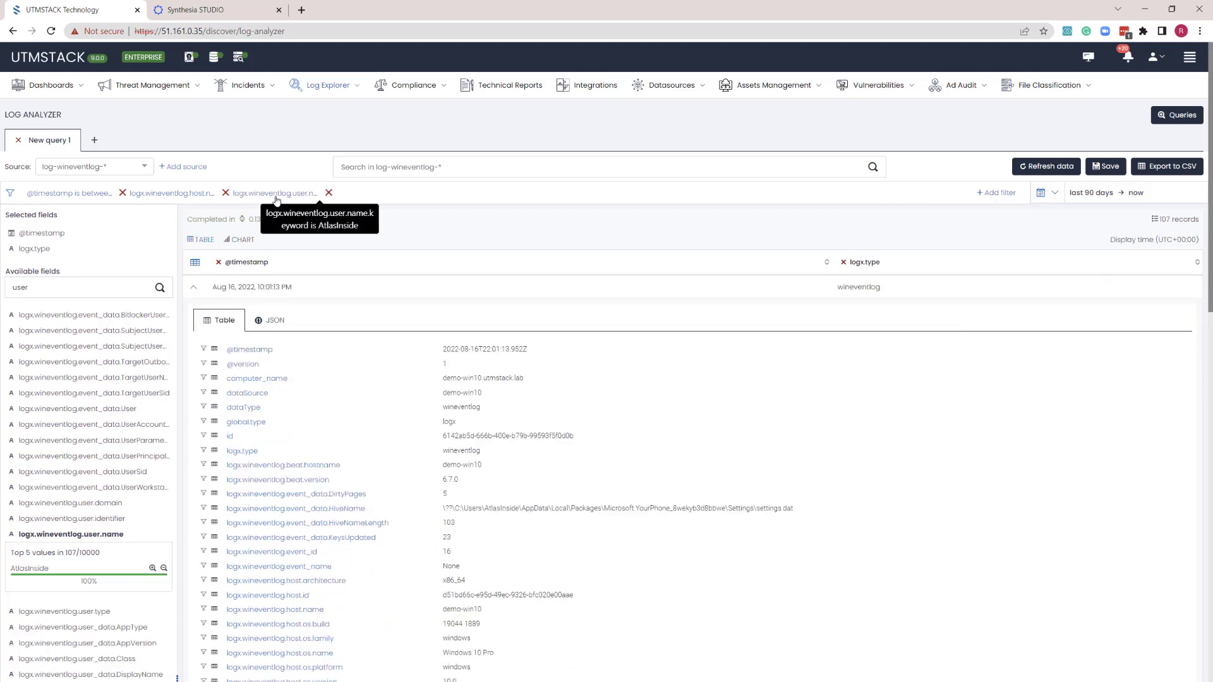
Collapse and reopen the first record, and remove the logx.type column from the results table.
{"action": "left_click", "coordinate": [196, 292]}
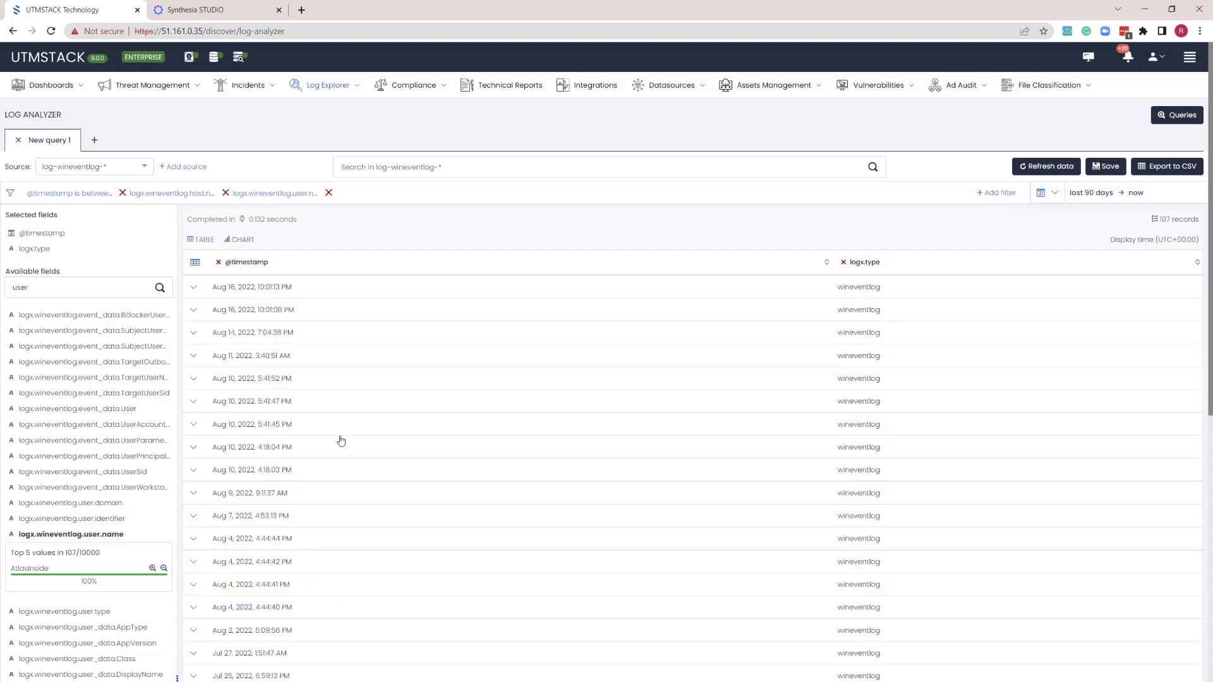
{"action": "left_click", "coordinate": [195, 289]}
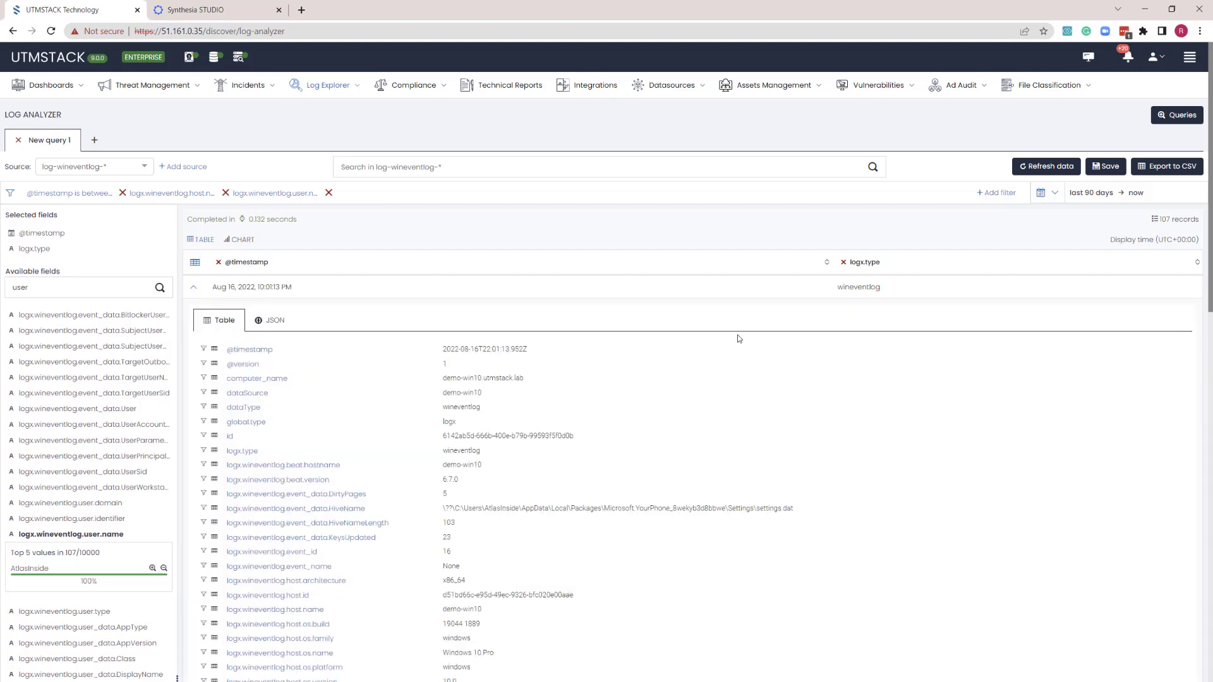
{"action": "left_click", "coordinate": [843, 262]}
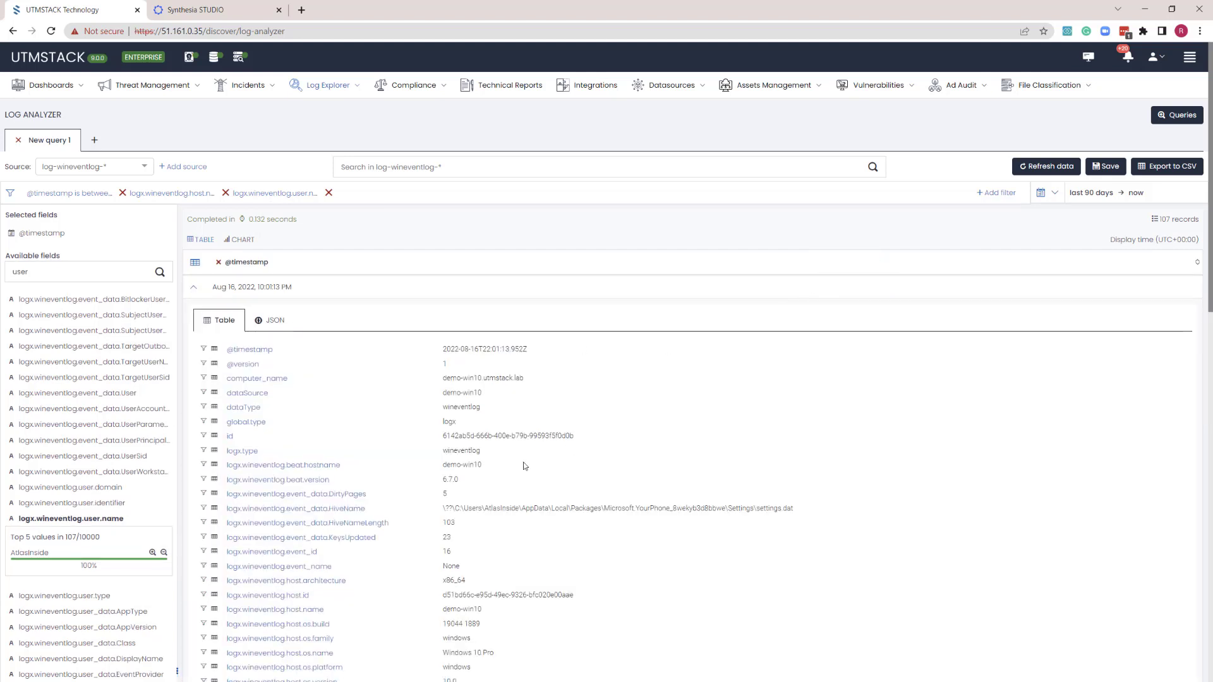
Examine the field details of the first record, the Aug 11 record and the second Aug 16 record, and collapse them.
{"action": "scroll", "coordinate": [523, 465], "scroll_direction": "down", "scroll_amount": 1}
{"action": "scroll", "coordinate": [522, 465], "scroll_direction": "down", "scroll_amount": 3}
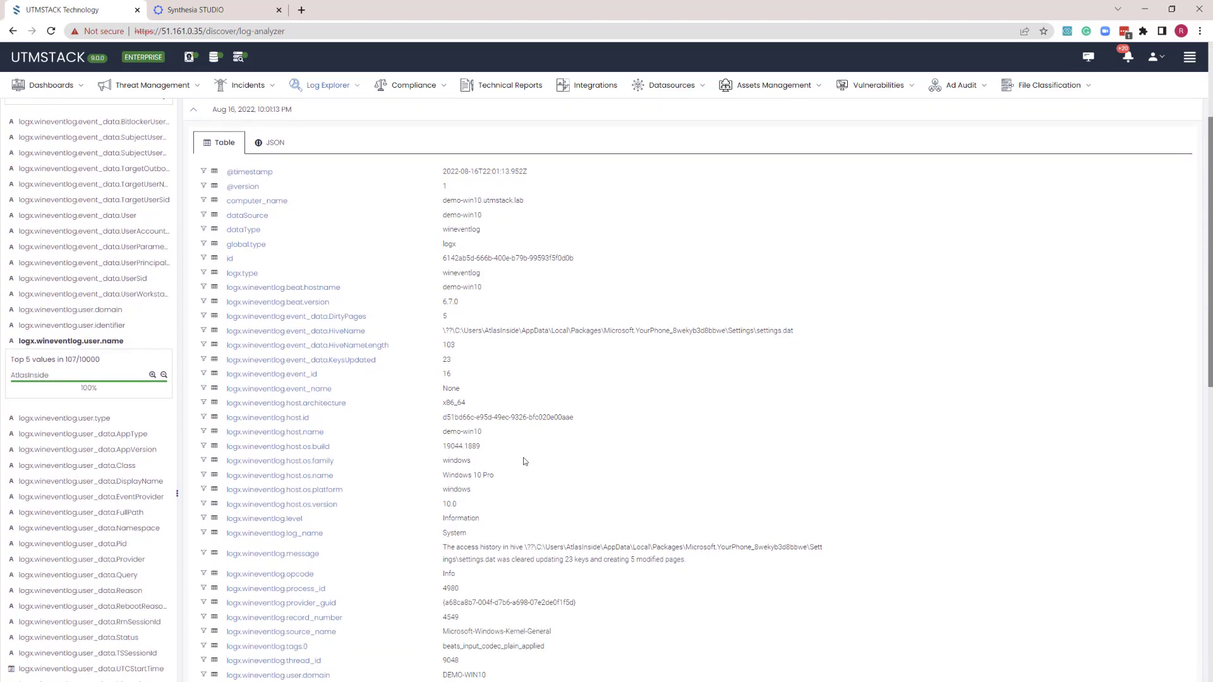
{"action": "scroll", "coordinate": [523, 461], "scroll_direction": "down", "scroll_amount": 2}
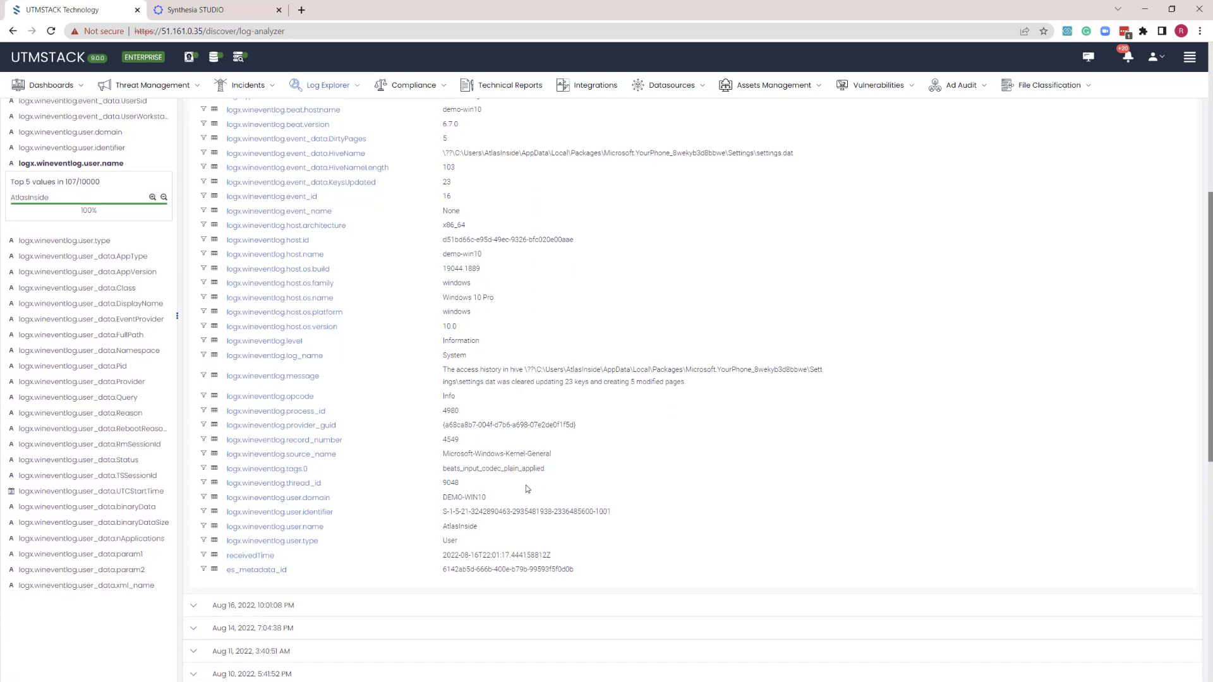
{"action": "scroll", "coordinate": [525, 486], "scroll_direction": "up", "scroll_amount": 5}
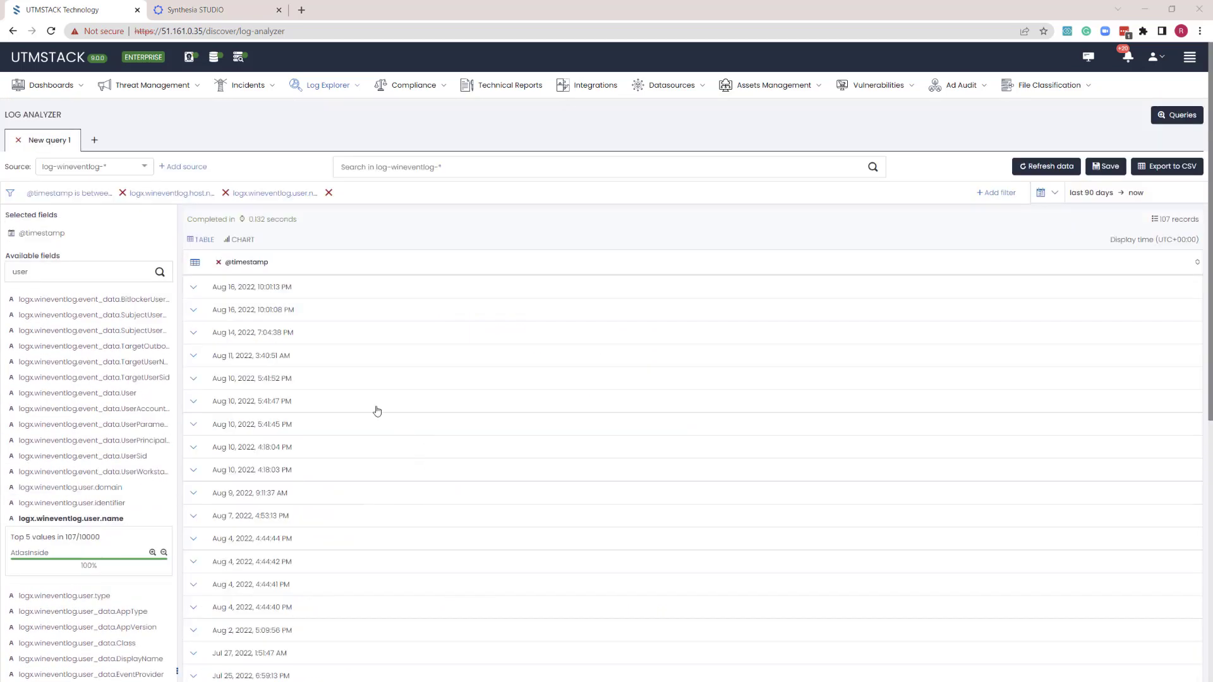
{"action": "left_click", "coordinate": [349, 381]}
{"action": "left_click", "coordinate": [311, 366]}
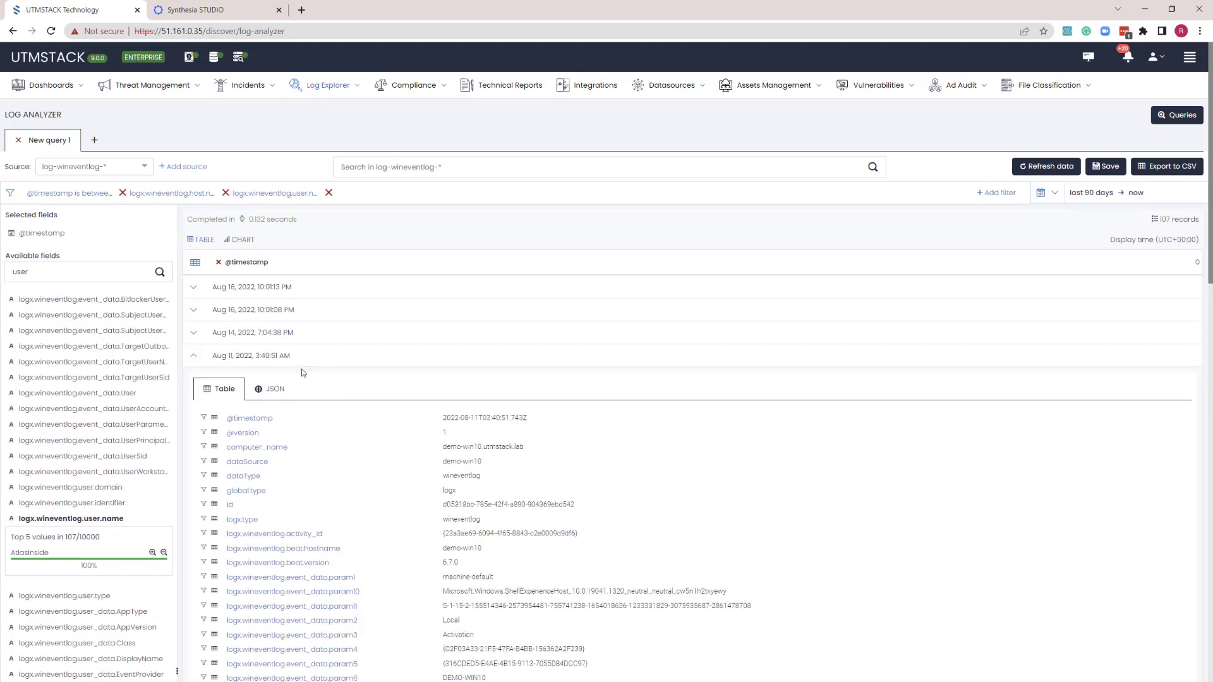
{"action": "left_click", "coordinate": [288, 316]}
{"action": "left_click", "coordinate": [193, 310]}
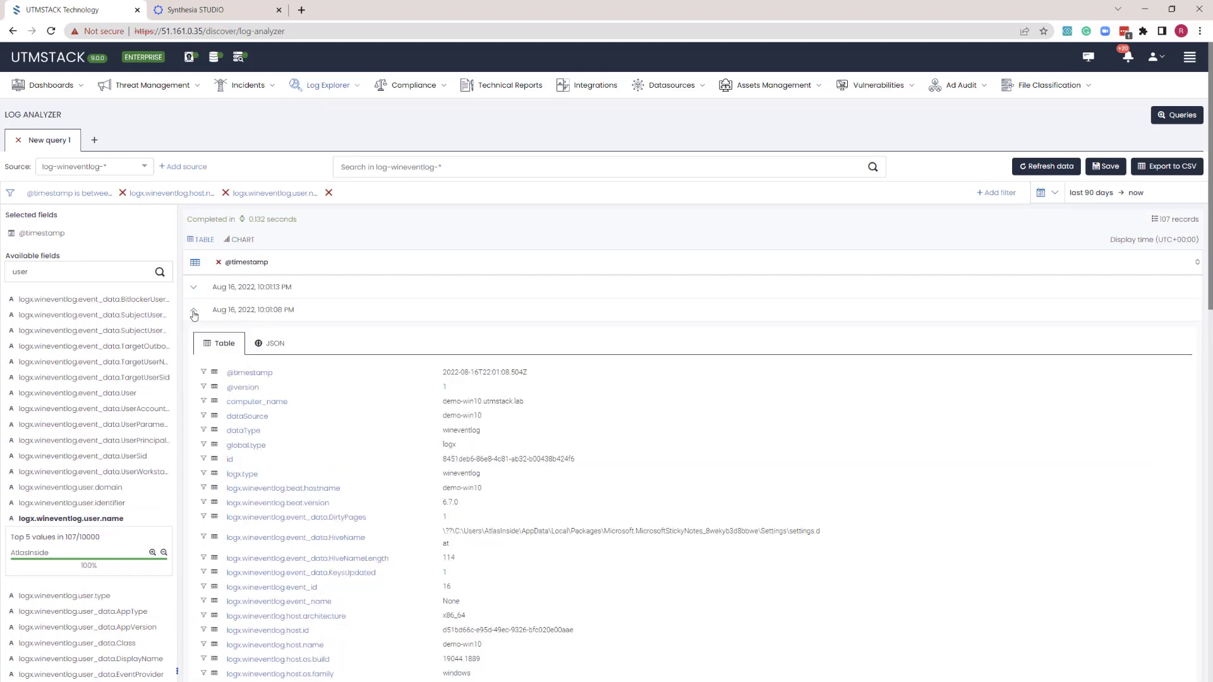
{"action": "left_click", "coordinate": [146, 193]}
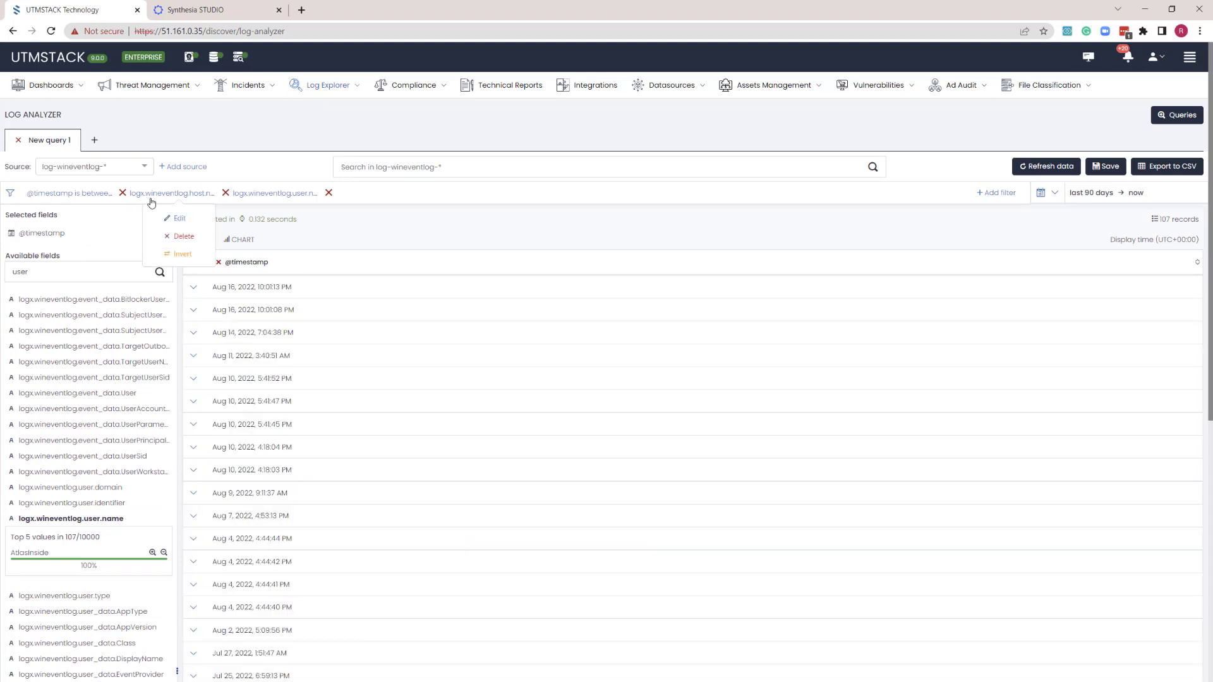
{"action": "left_click", "coordinate": [164, 219]}
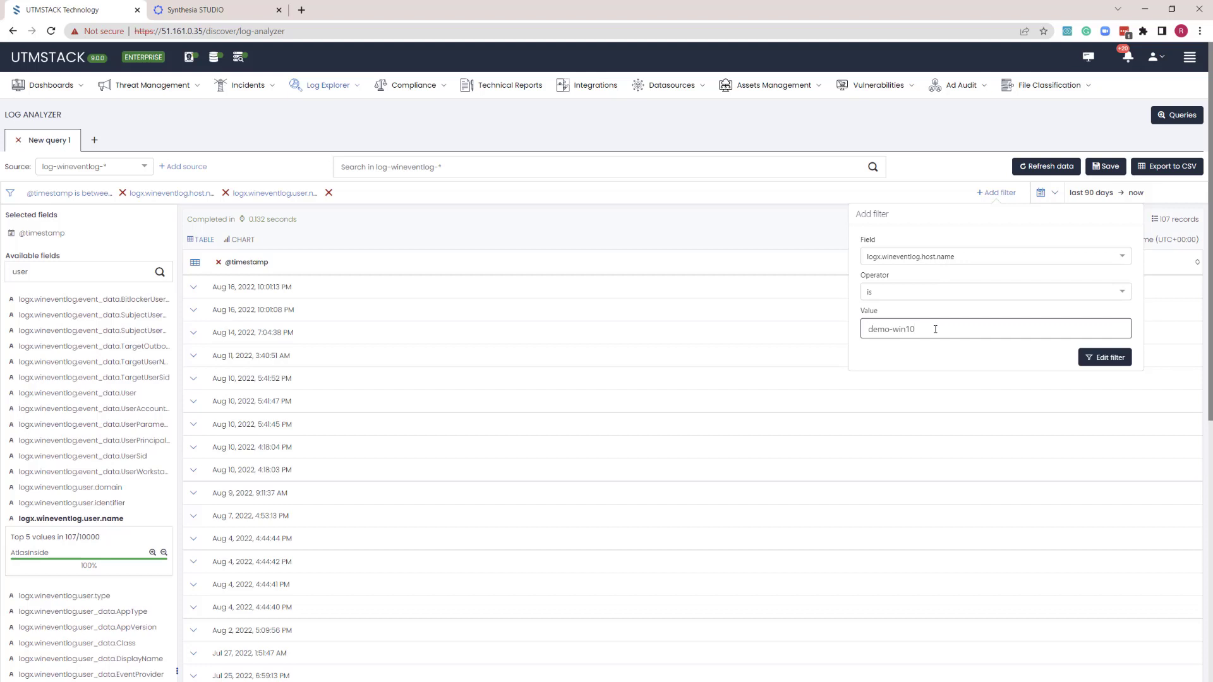
{"action": "left_click", "coordinate": [671, 237]}
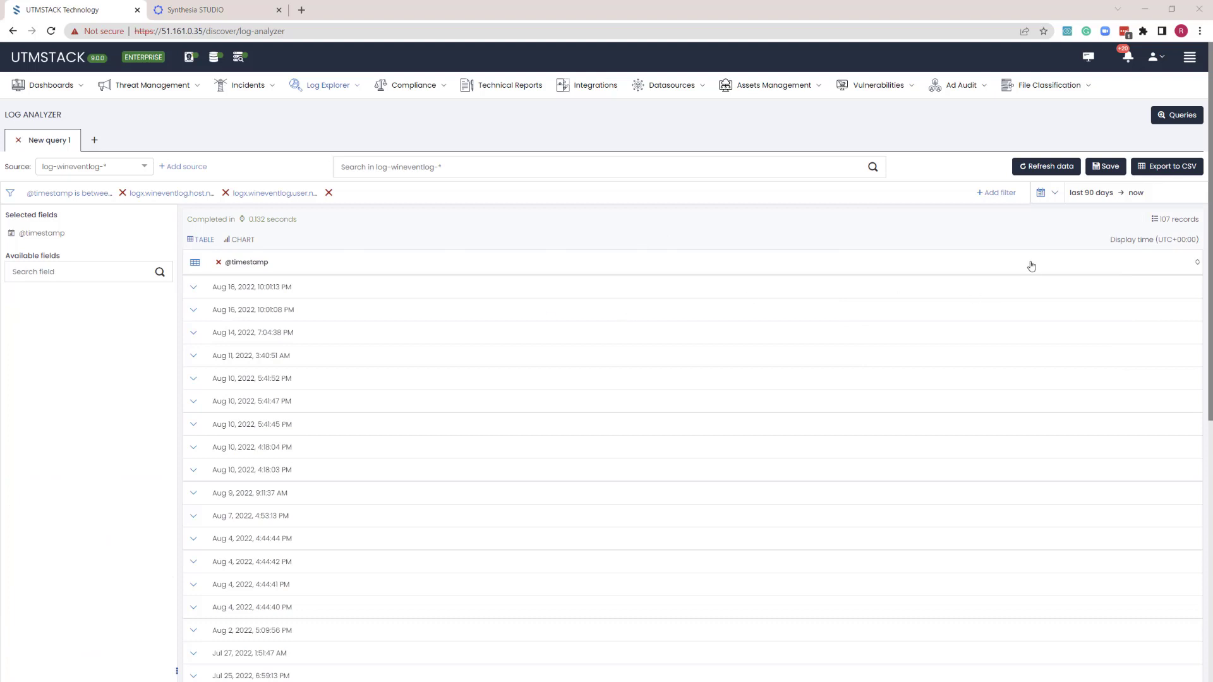
Edit the host name filter so that logx.wineventlog.host.name.keyword is demo-dc19.
{"action": "left_click", "coordinate": [182, 195]}
{"action": "left_click", "coordinate": [174, 220]}
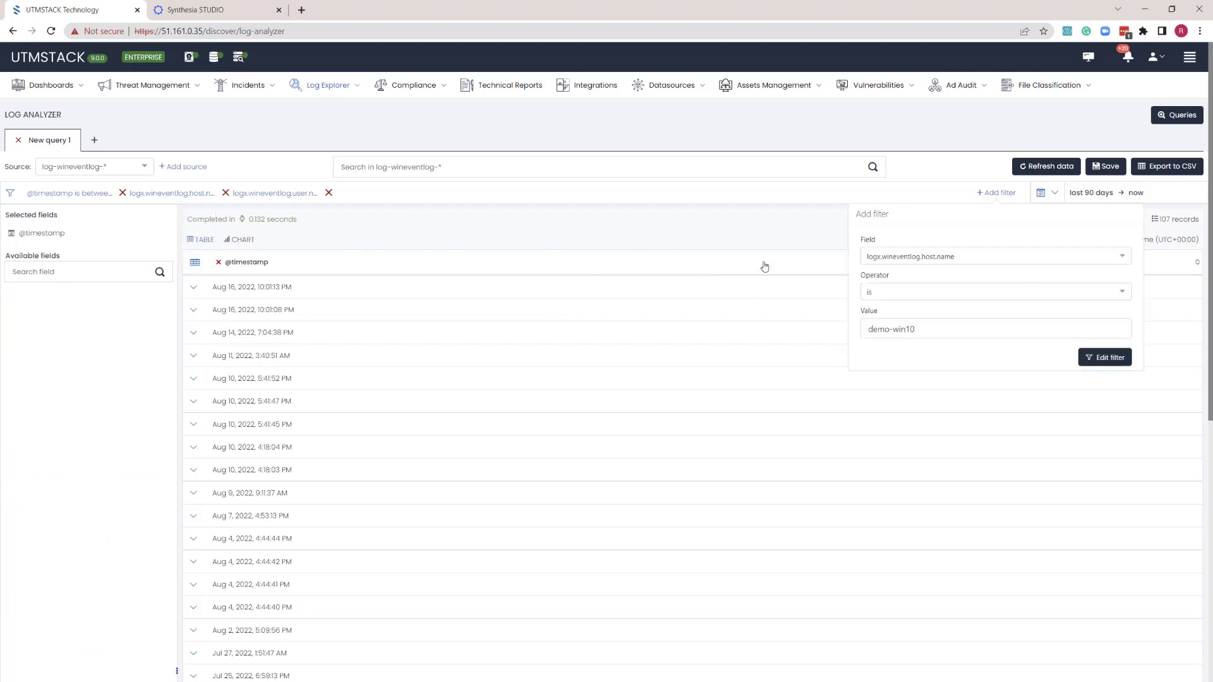
{"action": "left_click", "coordinate": [898, 258]}
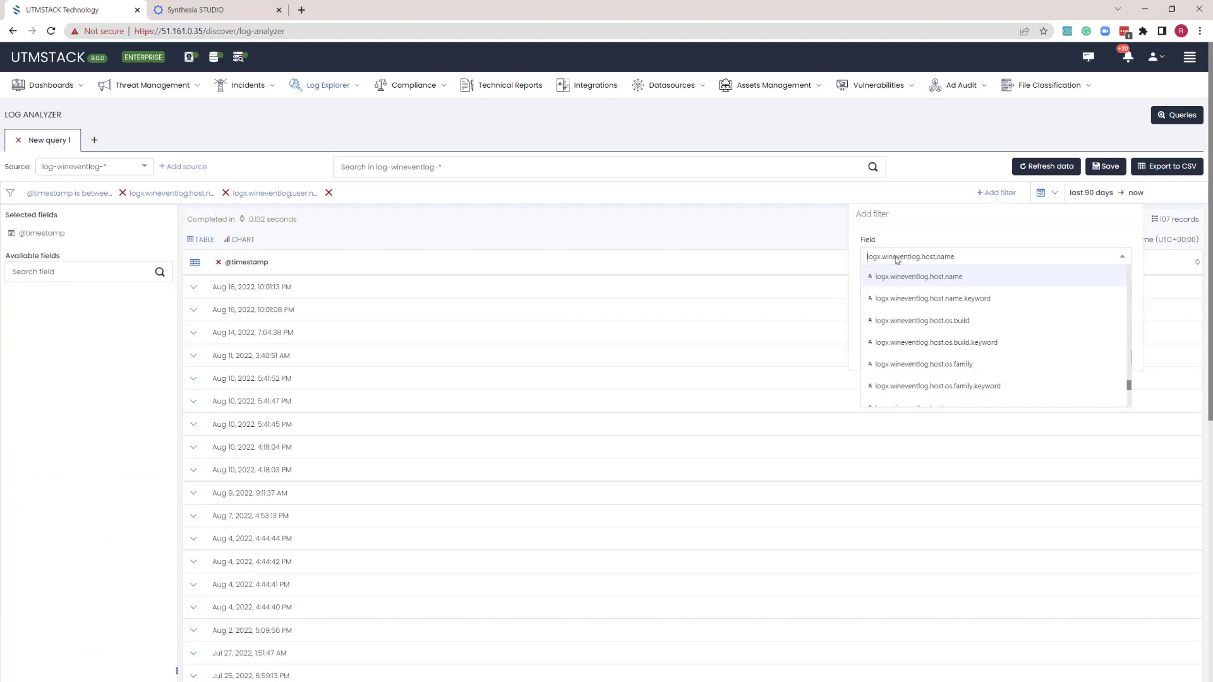
{"action": "left_click", "coordinate": [929, 298]}
{"action": "left_click", "coordinate": [927, 296]}
{"action": "left_click", "coordinate": [923, 316]}
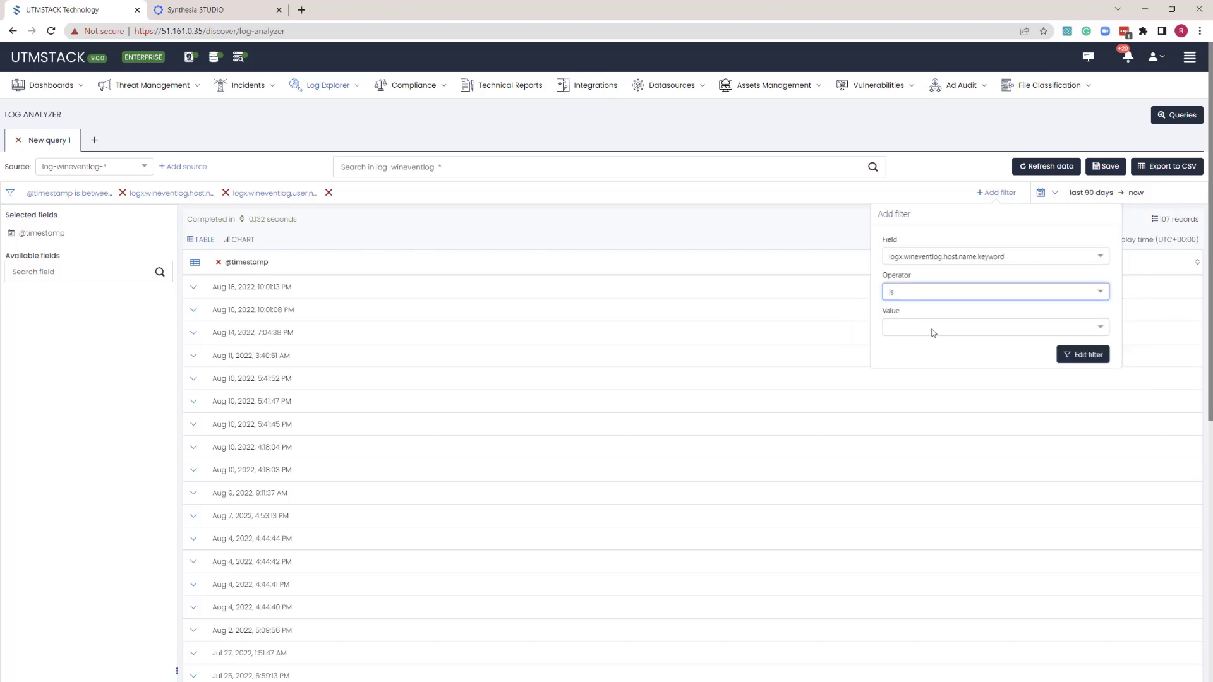
{"action": "left_click", "coordinate": [935, 331]}
{"action": "left_click", "coordinate": [920, 372]}
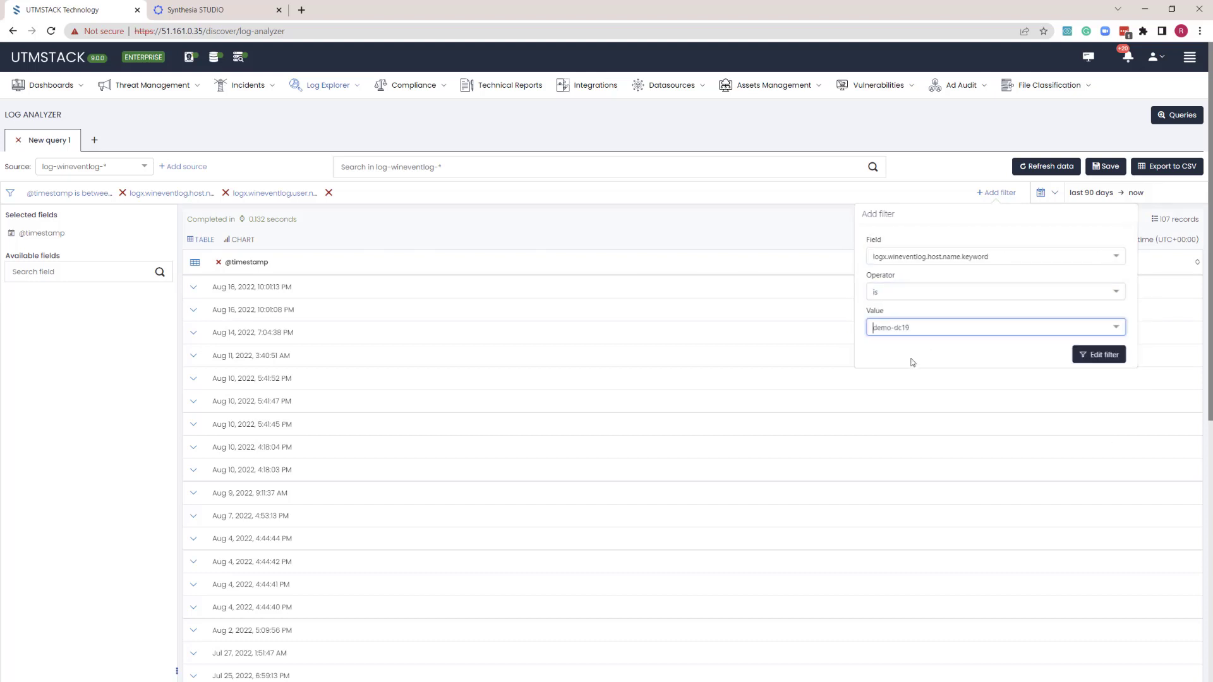
{"action": "left_click", "coordinate": [1098, 354]}
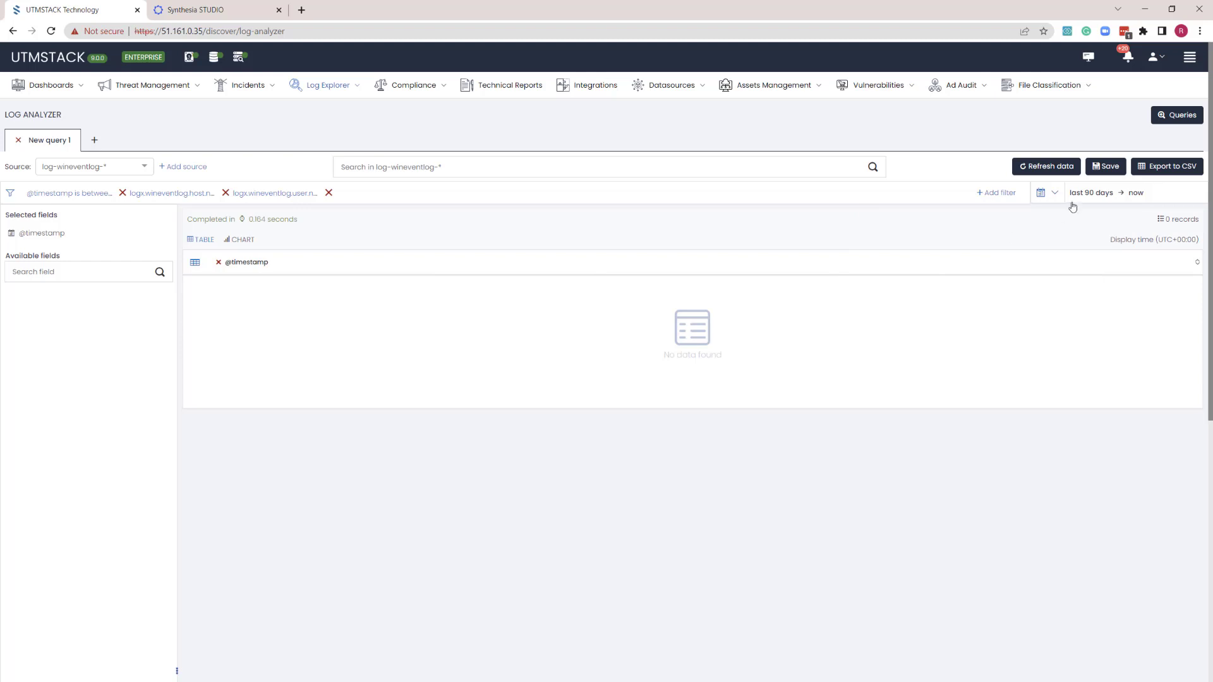
Change the value of the user name filter to Administrator.
{"action": "left_click", "coordinate": [275, 194]}
{"action": "left_click", "coordinate": [282, 222]}
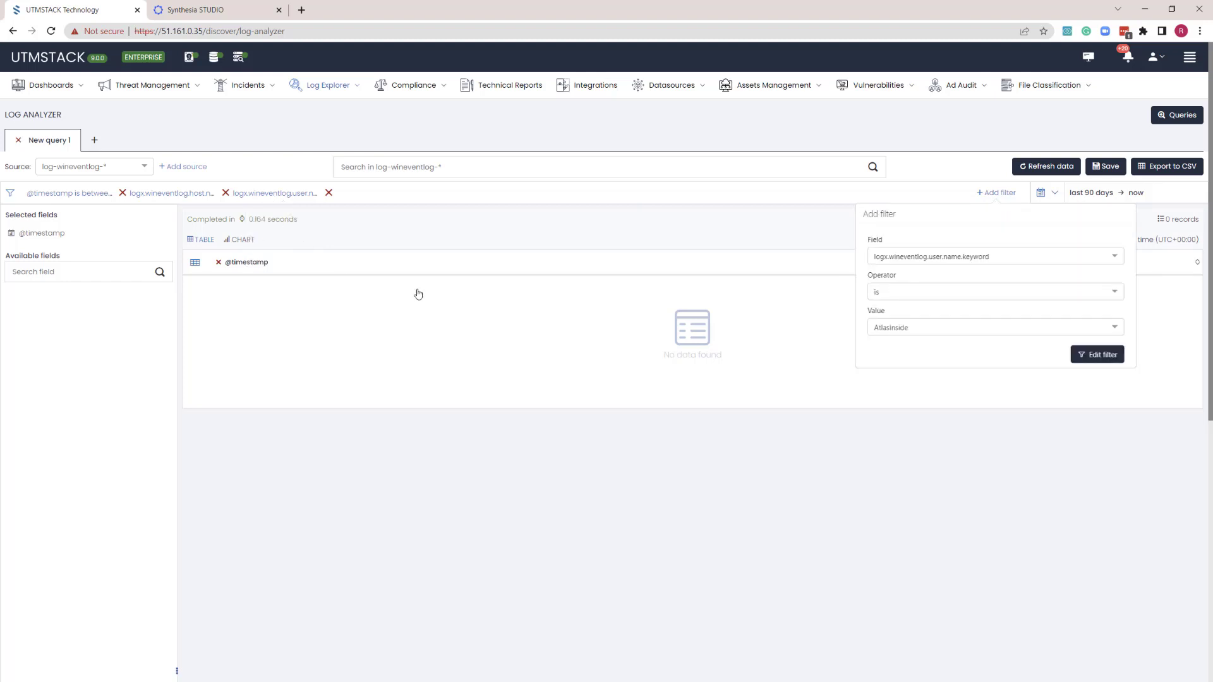
{"action": "left_click", "coordinate": [883, 330]}
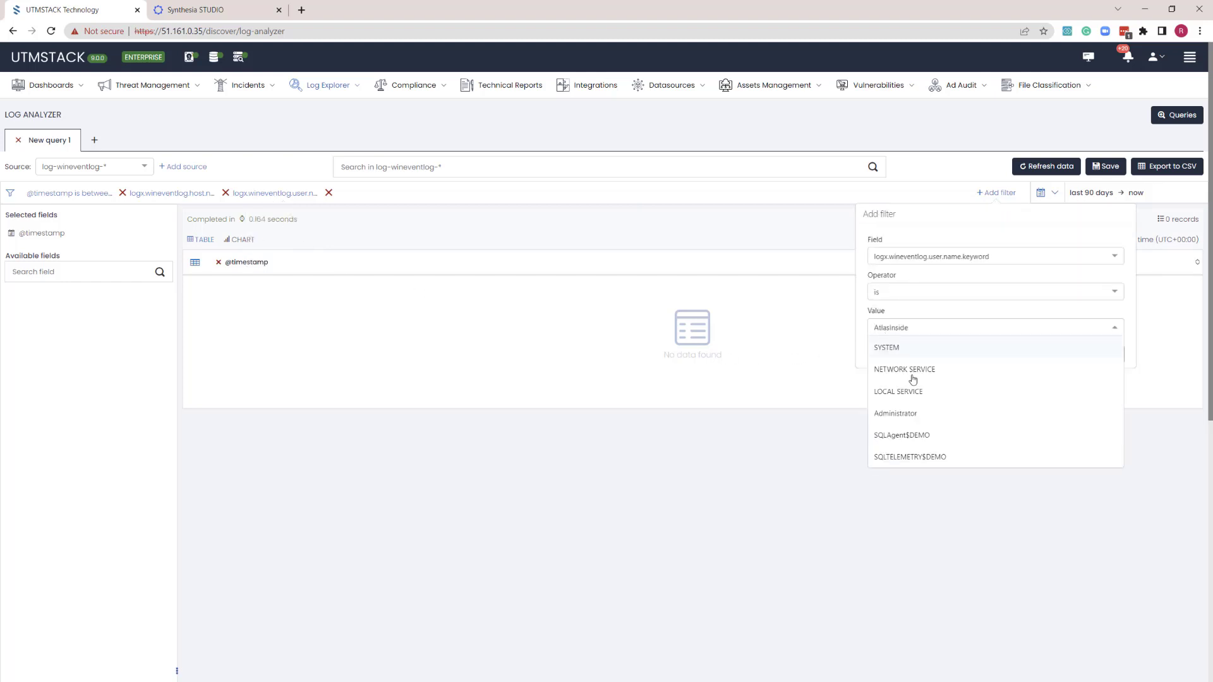
{"action": "left_click", "coordinate": [915, 417]}
{"action": "left_click", "coordinate": [1097, 354]}
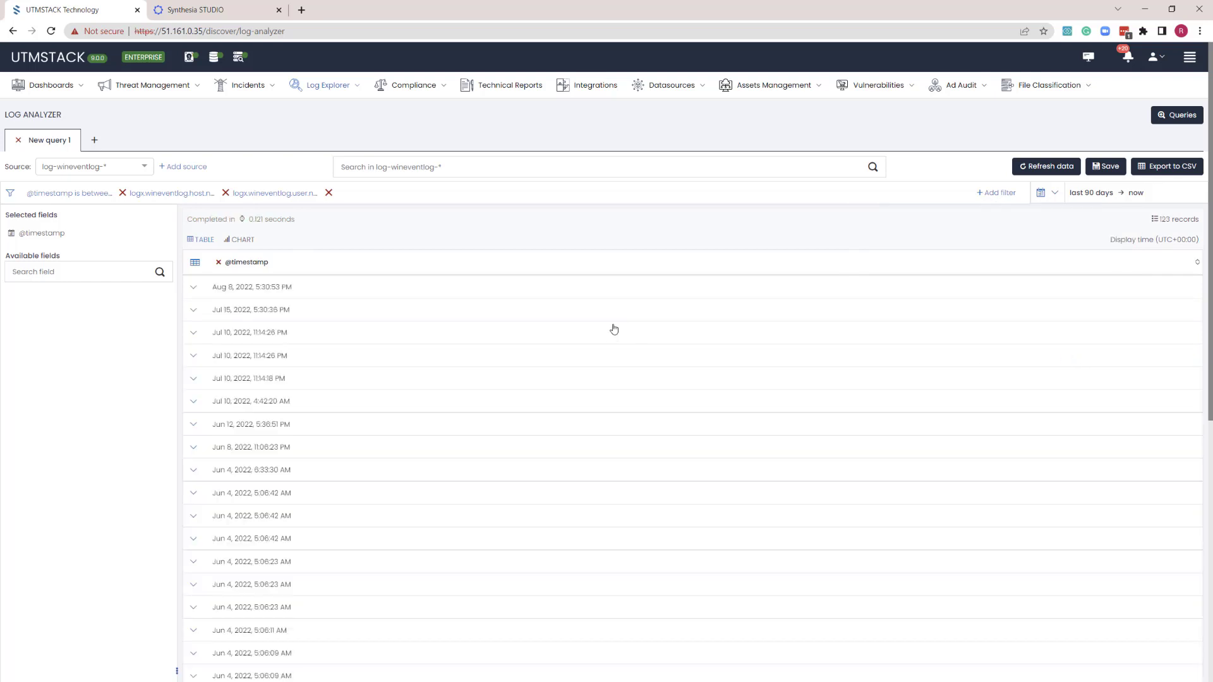
Expand the Aug 8 record, review its field details, and collapse it.
{"action": "left_click", "coordinate": [248, 290]}
{"action": "scroll", "coordinate": [291, 328], "scroll_direction": "down", "scroll_amount": 4}
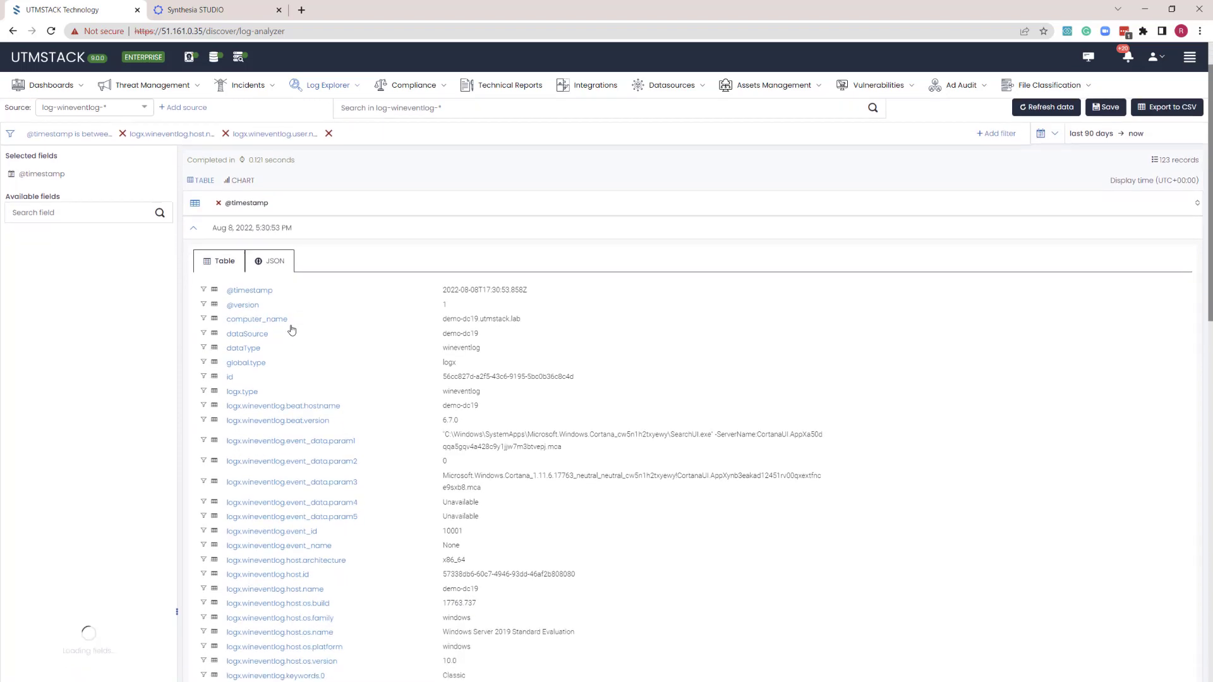
{"action": "scroll", "coordinate": [291, 328], "scroll_direction": "down", "scroll_amount": 3}
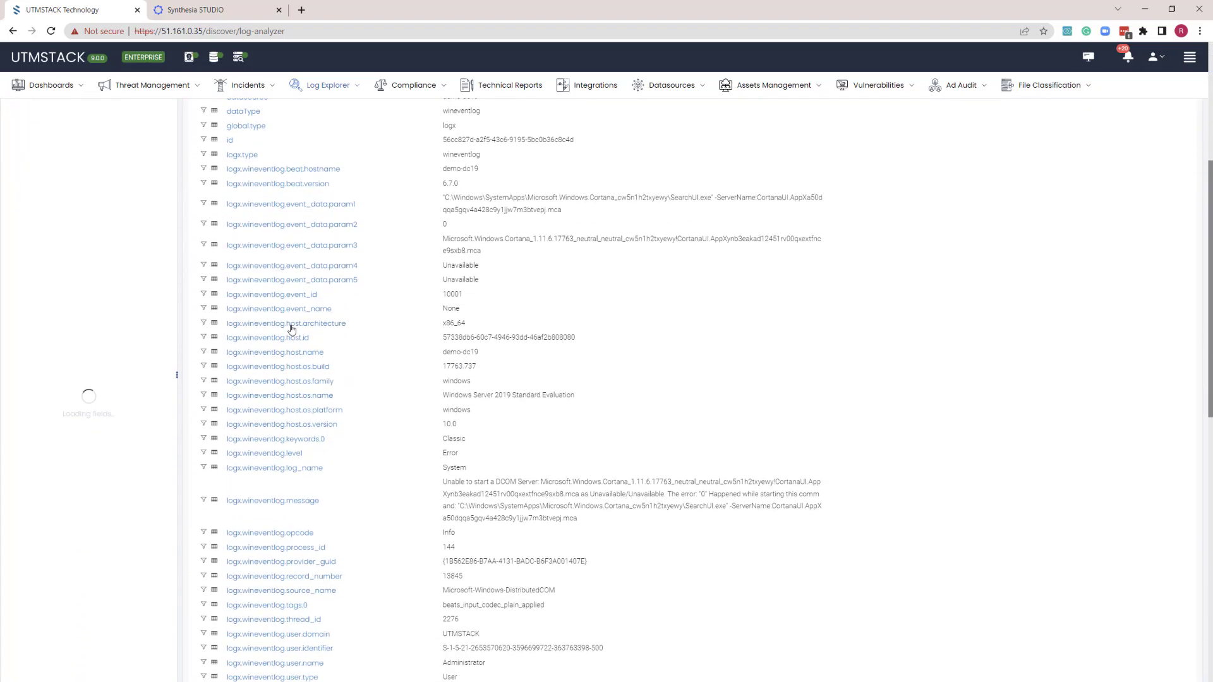
{"action": "scroll", "coordinate": [291, 325], "scroll_direction": "up", "scroll_amount": 7}
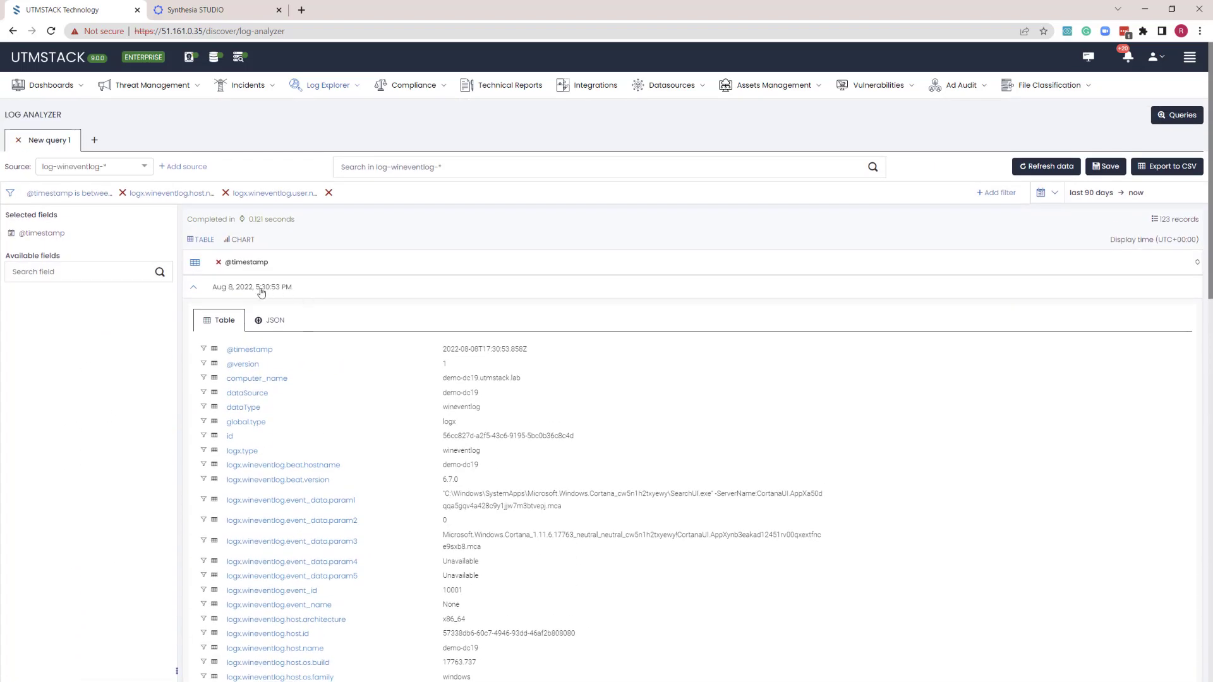
{"action": "left_click", "coordinate": [259, 288]}
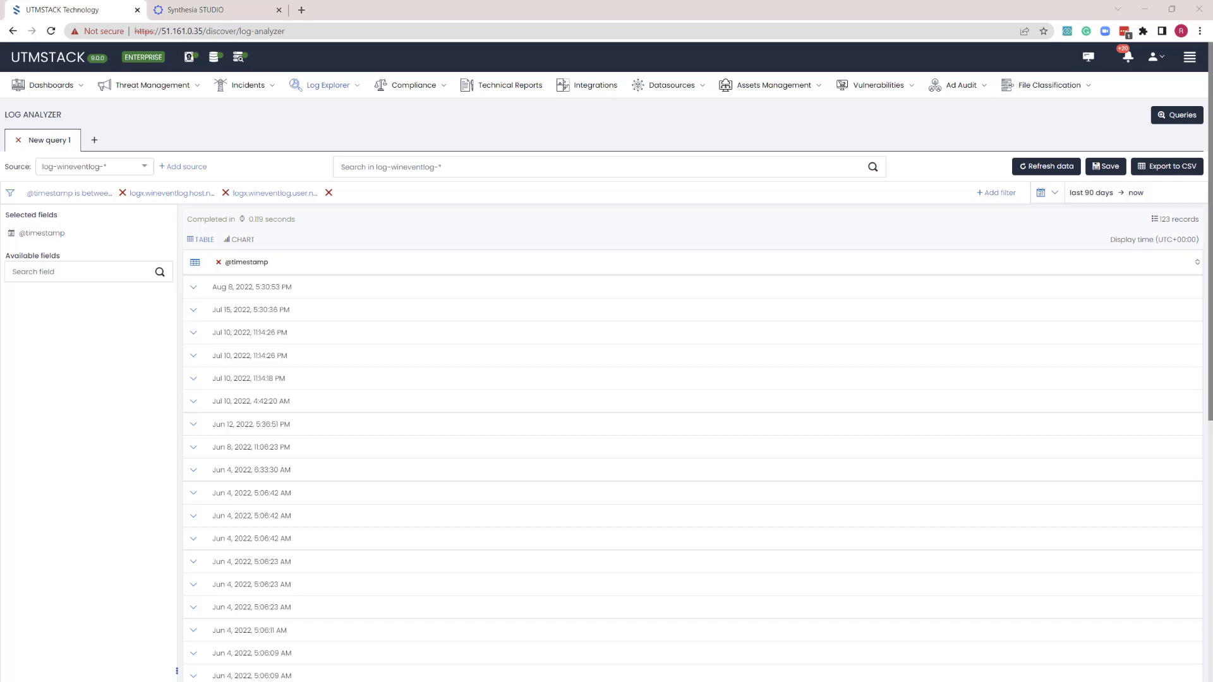
{"action": "left_click", "coordinate": [283, 289]}
{"action": "left_click", "coordinate": [292, 318]}
{"action": "left_click", "coordinate": [292, 316]}
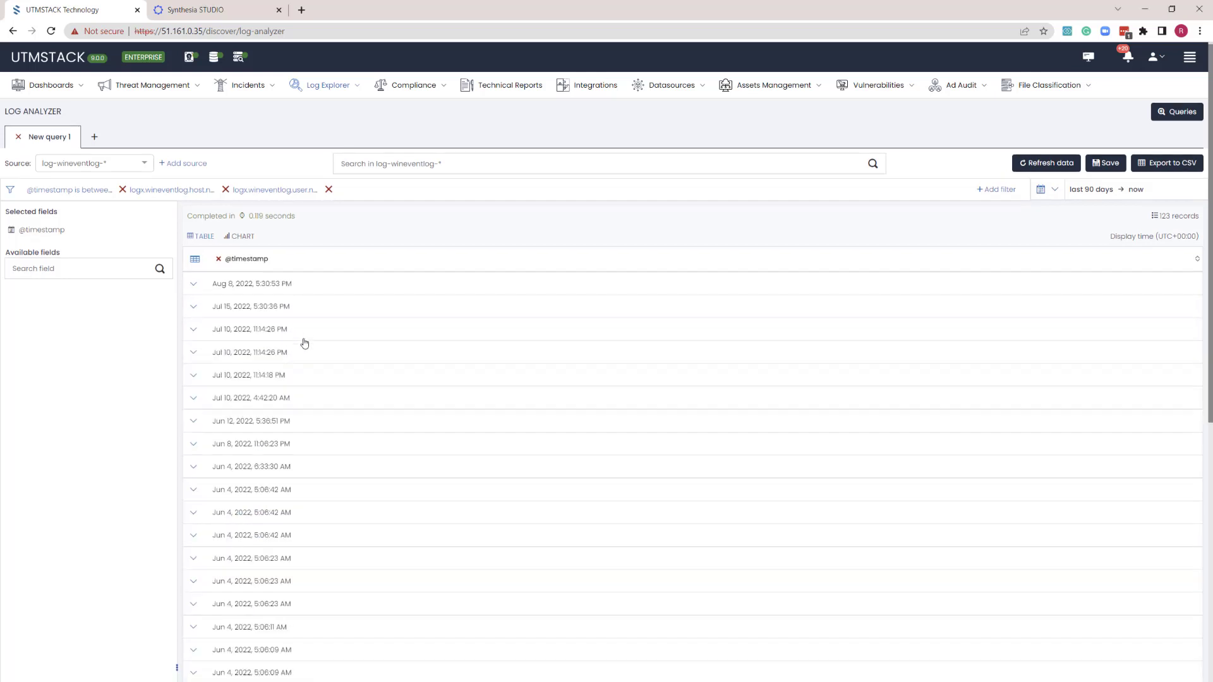
{"action": "scroll", "coordinate": [294, 328], "scroll_direction": "down", "scroll_amount": 1}
{"action": "left_click", "coordinate": [284, 297]}
{"action": "left_click", "coordinate": [284, 297]}
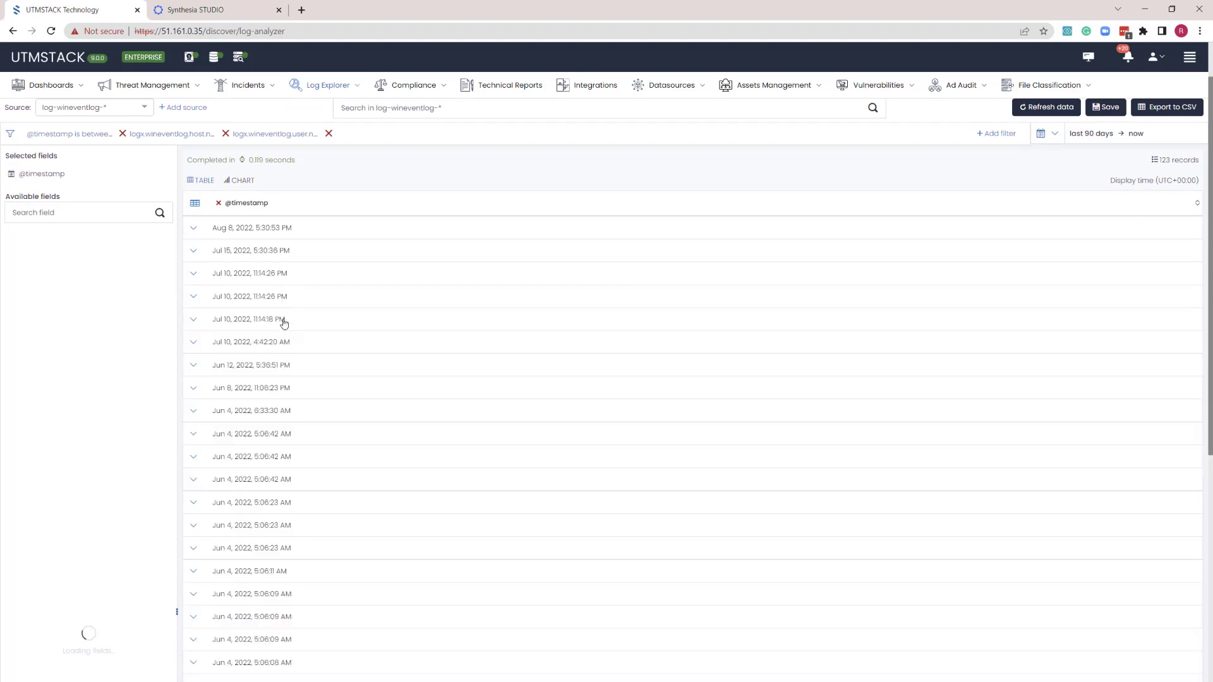
{"action": "scroll", "coordinate": [279, 319], "scroll_direction": "up", "scroll_amount": 1}
Add logx.wineventlog.event_data.param1 and logx.wineventlog.message as columns from the Aug 8 record's details, and export the results to CSV.
{"action": "left_click", "coordinate": [231, 288]}
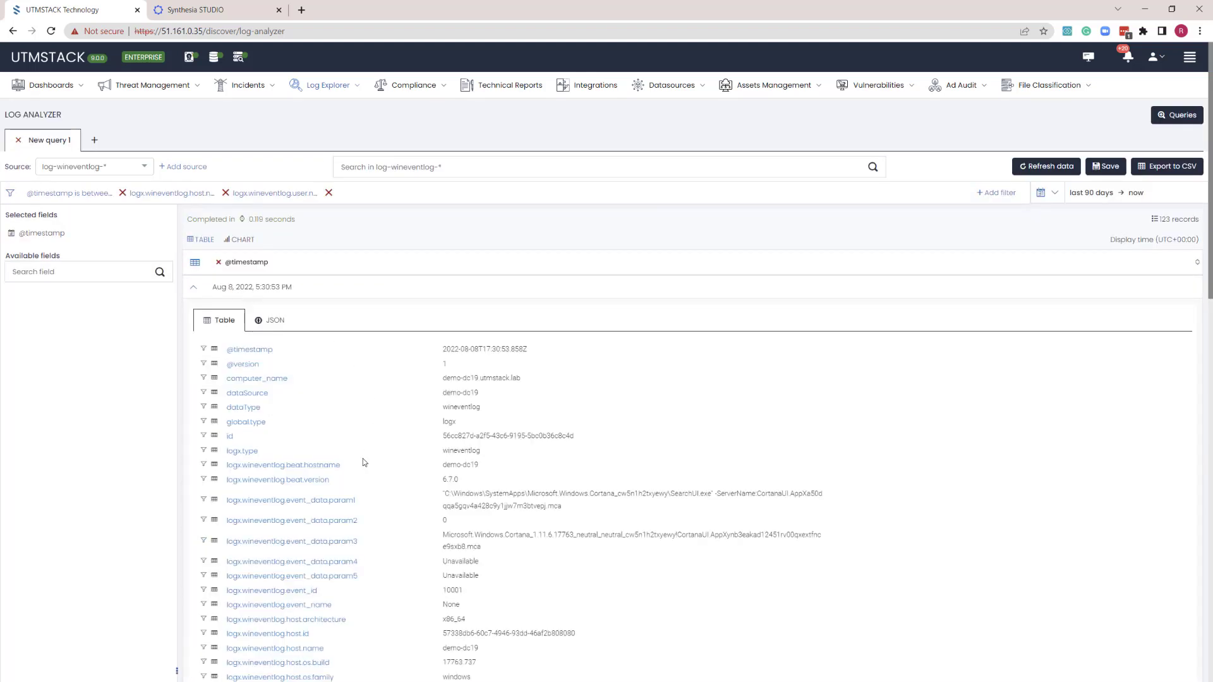
{"action": "left_click", "coordinate": [215, 500]}
{"action": "scroll", "coordinate": [306, 519], "scroll_direction": "down", "scroll_amount": 4}
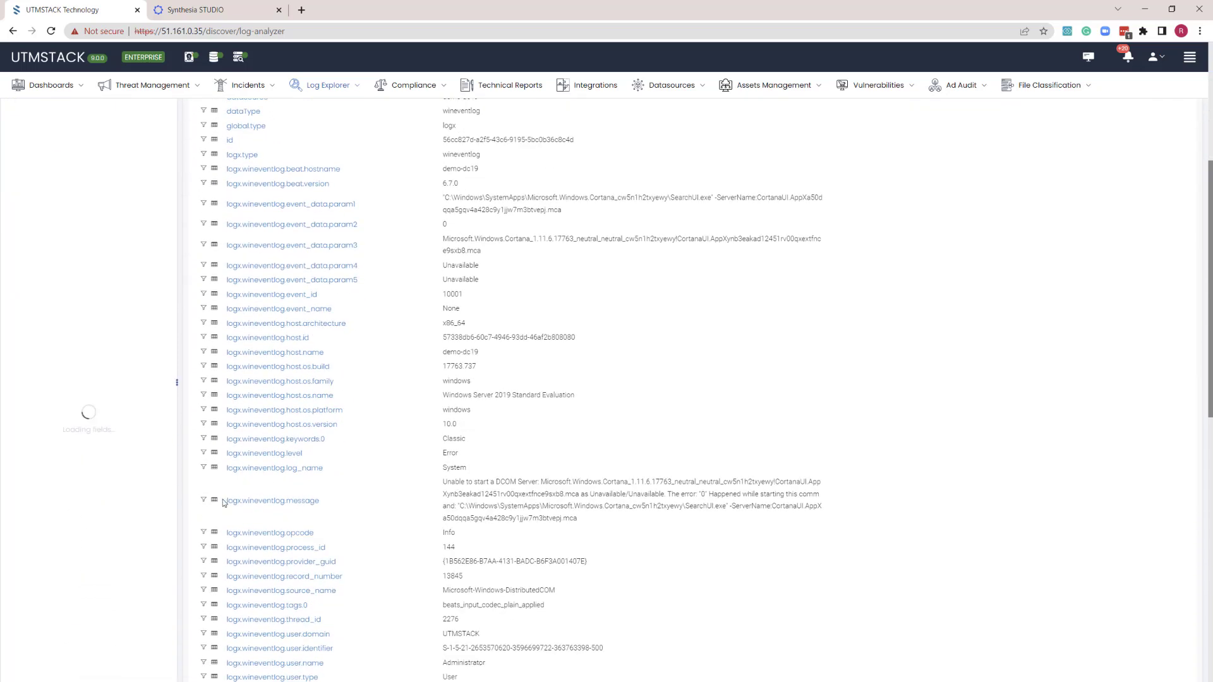
{"action": "left_click", "coordinate": [215, 501]}
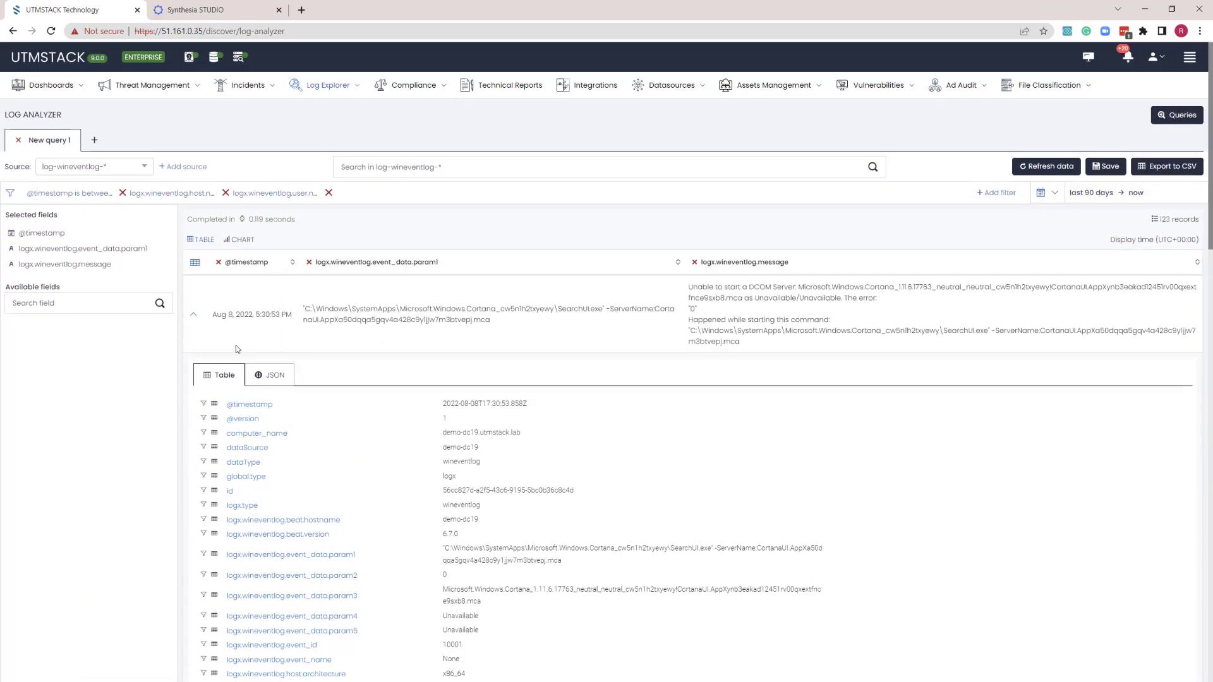
{"action": "left_click", "coordinate": [194, 319]}
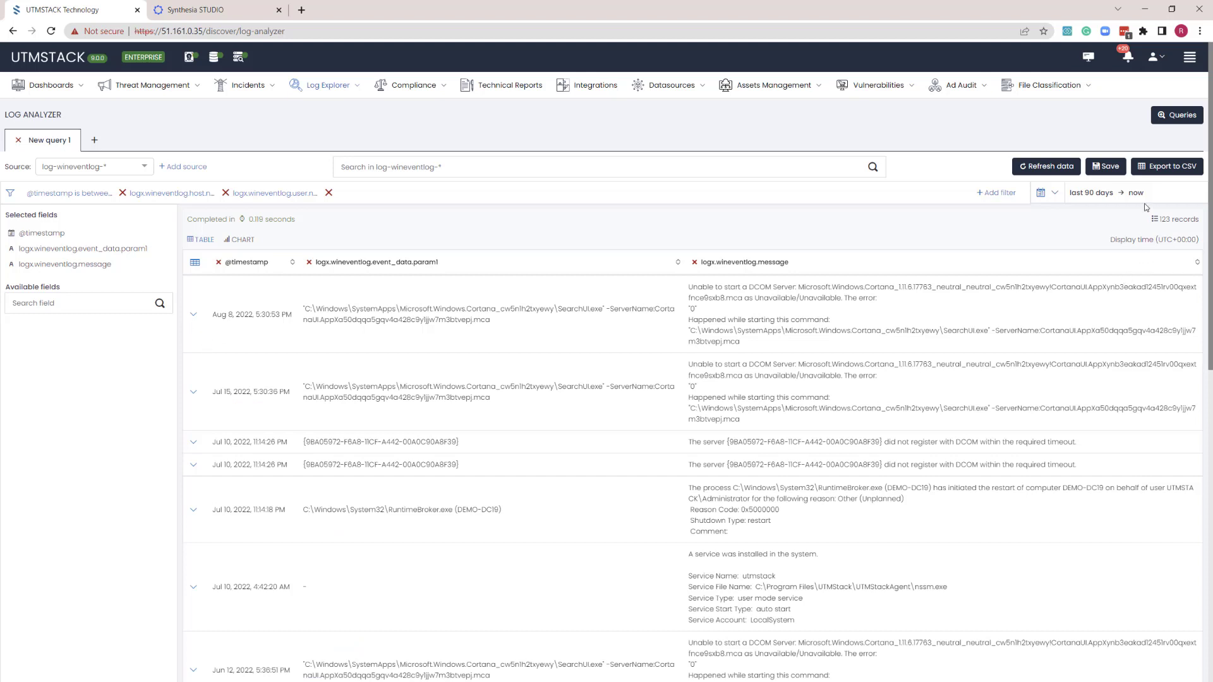
{"action": "left_click", "coordinate": [1153, 167]}
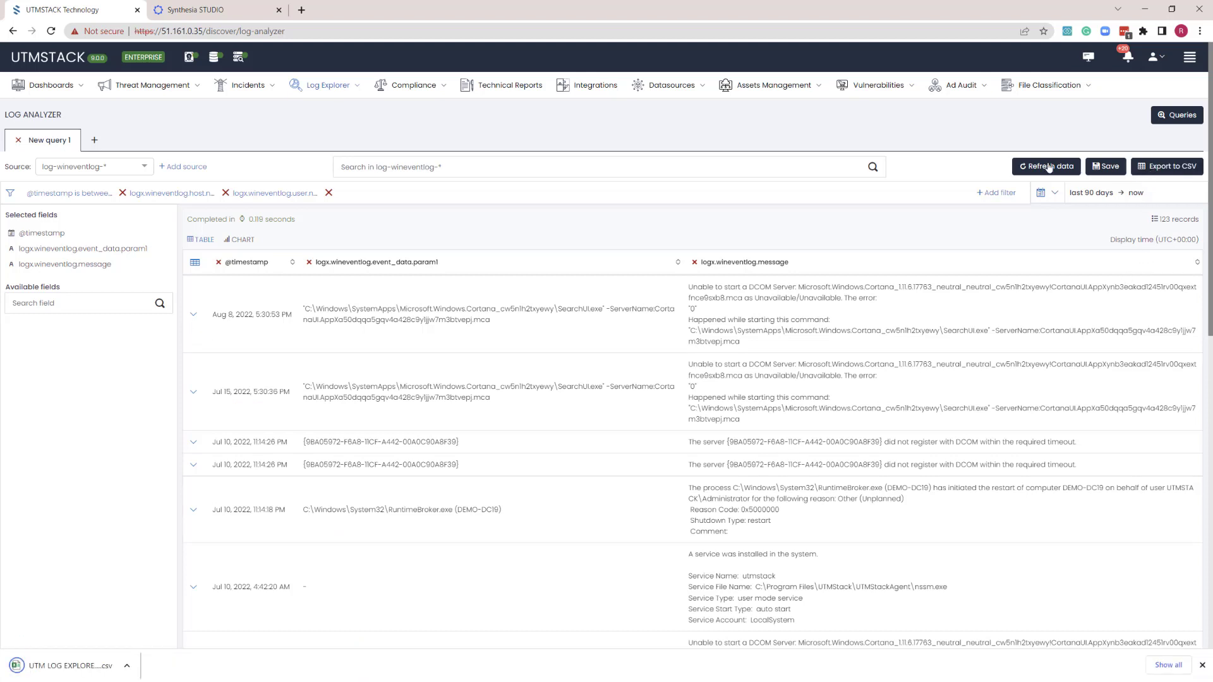
Save the query under the name AD Server activity and open it from the list of saved queries.
{"action": "left_click", "coordinate": [1107, 172]}
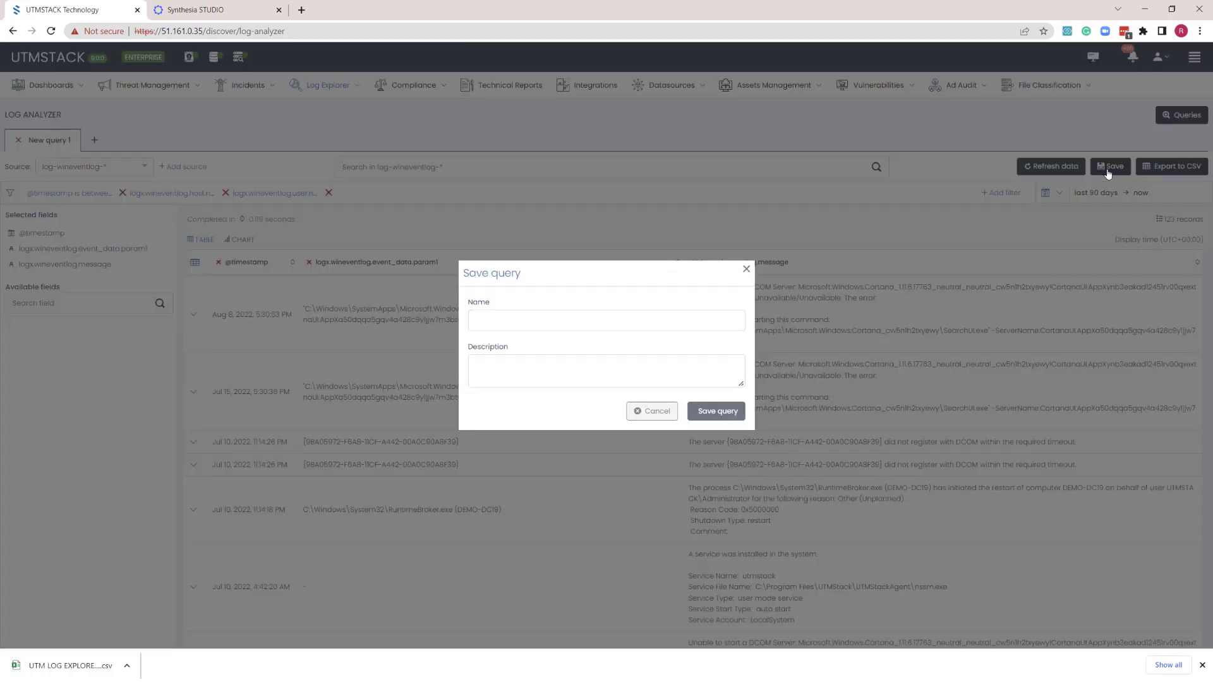
{"action": "left_click", "coordinate": [555, 322]}
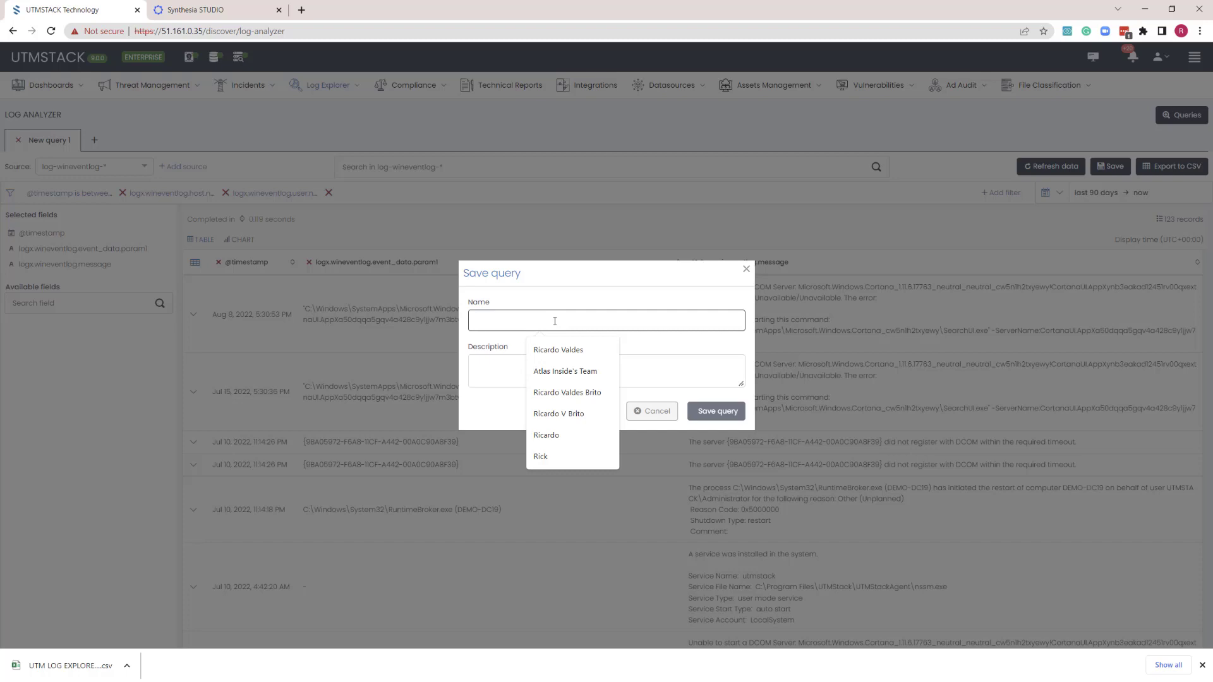
{"action": "type", "text": "AD Server ac"}
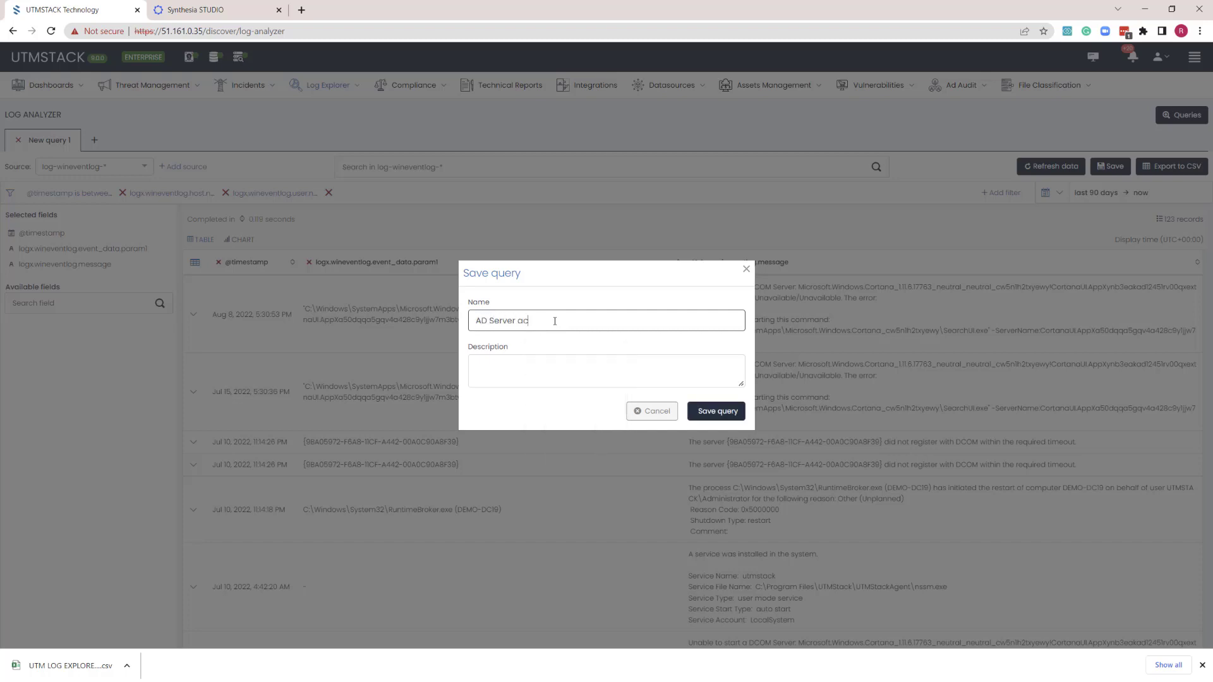
{"action": "type", "text": "tivity"}
{"action": "left_click", "coordinate": [707, 412]}
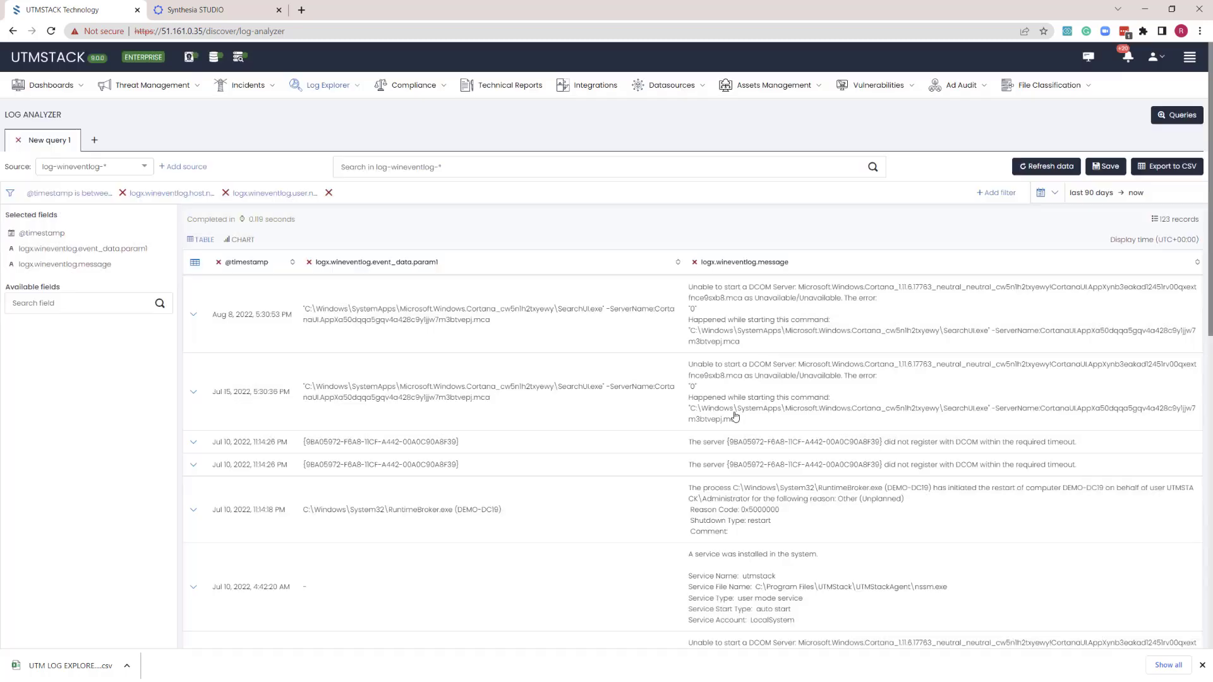
{"action": "left_click", "coordinate": [1171, 124]}
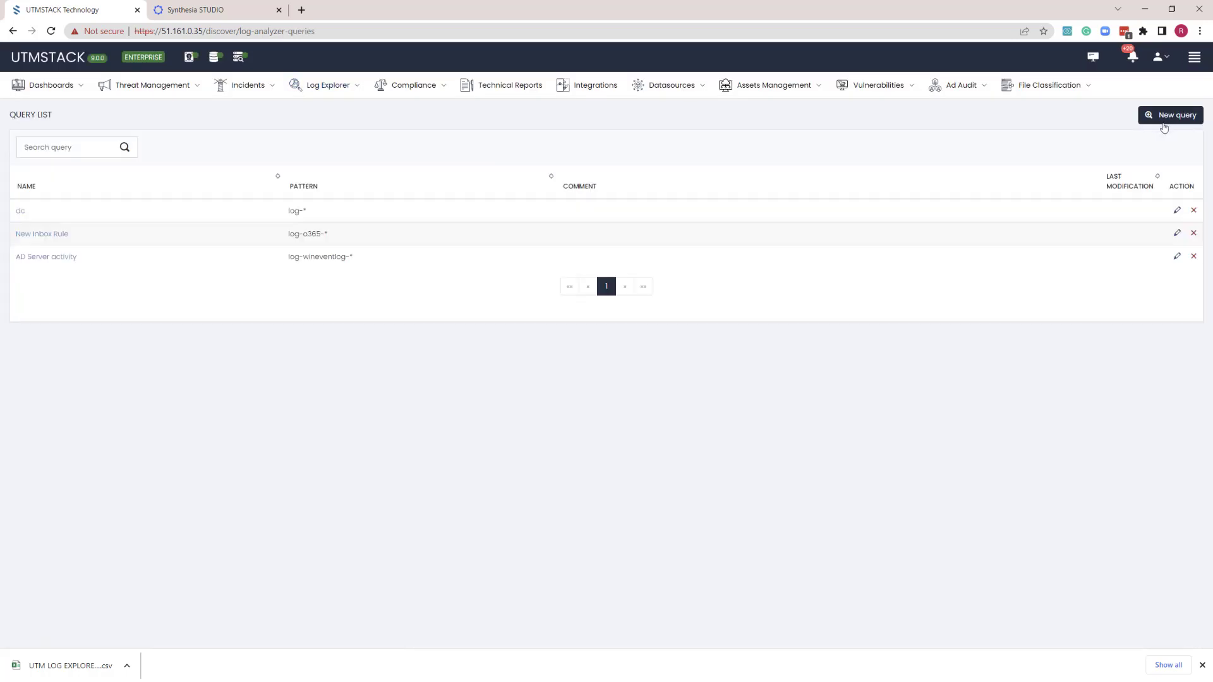
{"action": "left_click", "coordinate": [56, 261]}
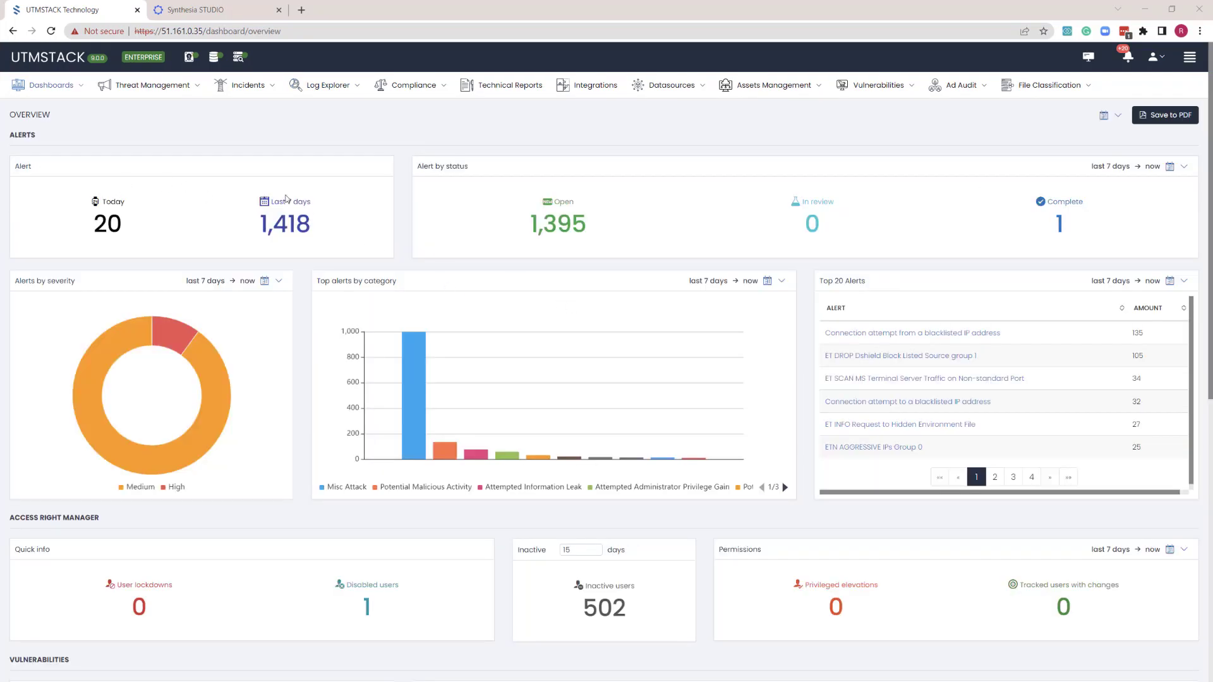
Open the Threat Activity dashboard and view the time range options of the Total Alerts widget and of the whole dashboard.
{"action": "left_click", "coordinate": [50, 89]}
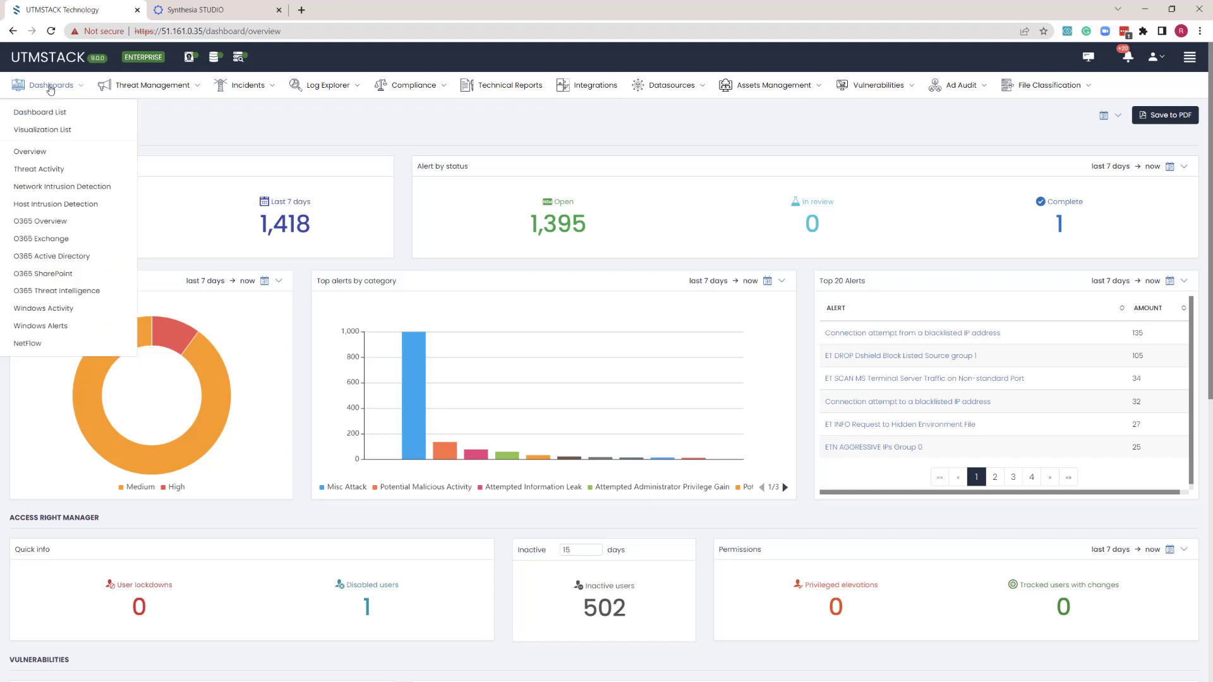
{"action": "left_click", "coordinate": [44, 170]}
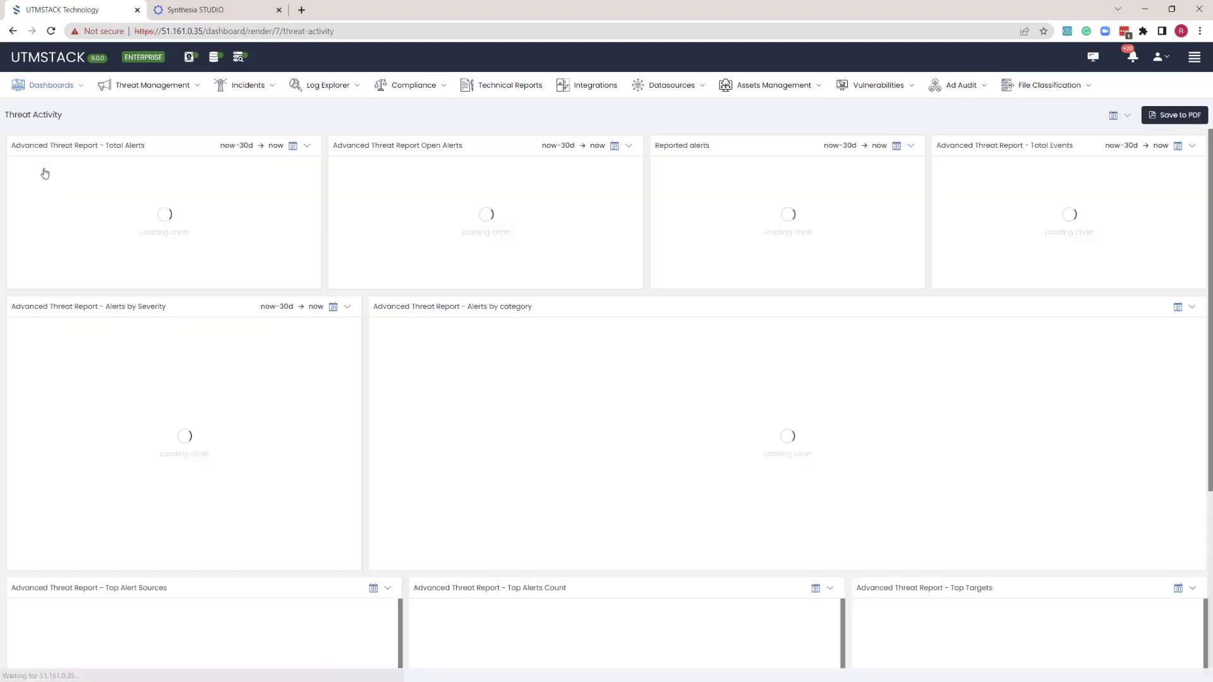
{"action": "left_click", "coordinate": [306, 146]}
{"action": "left_click", "coordinate": [305, 147]}
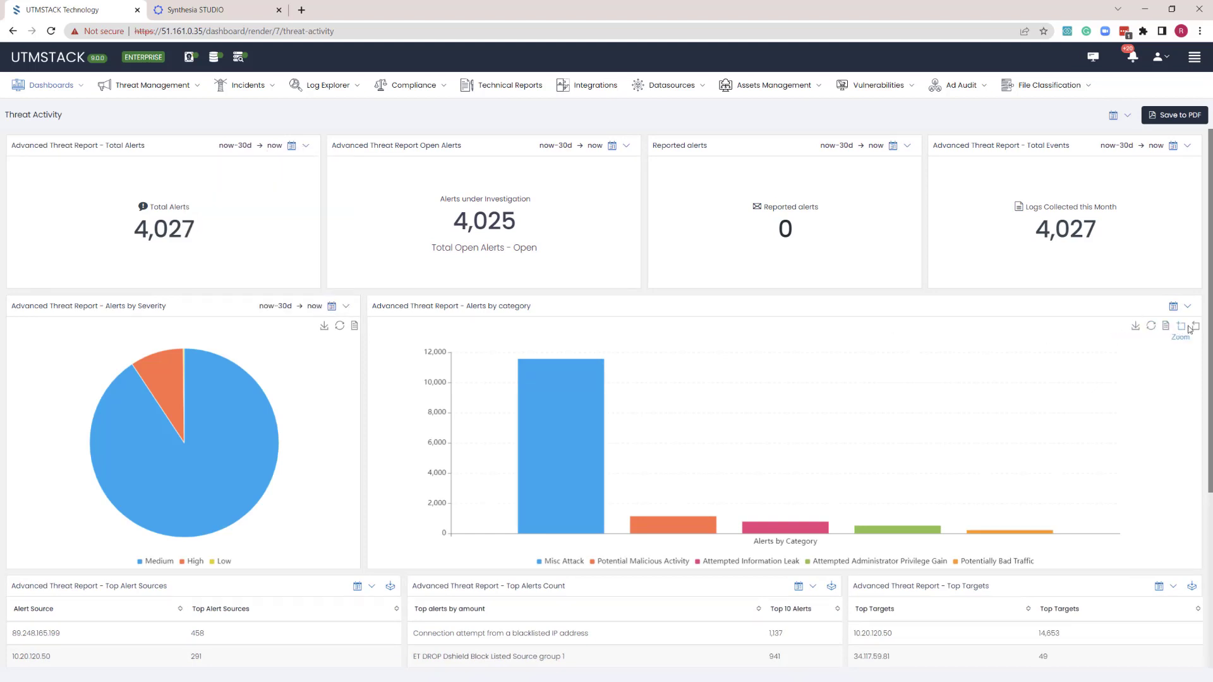
{"action": "left_click", "coordinate": [1129, 116]}
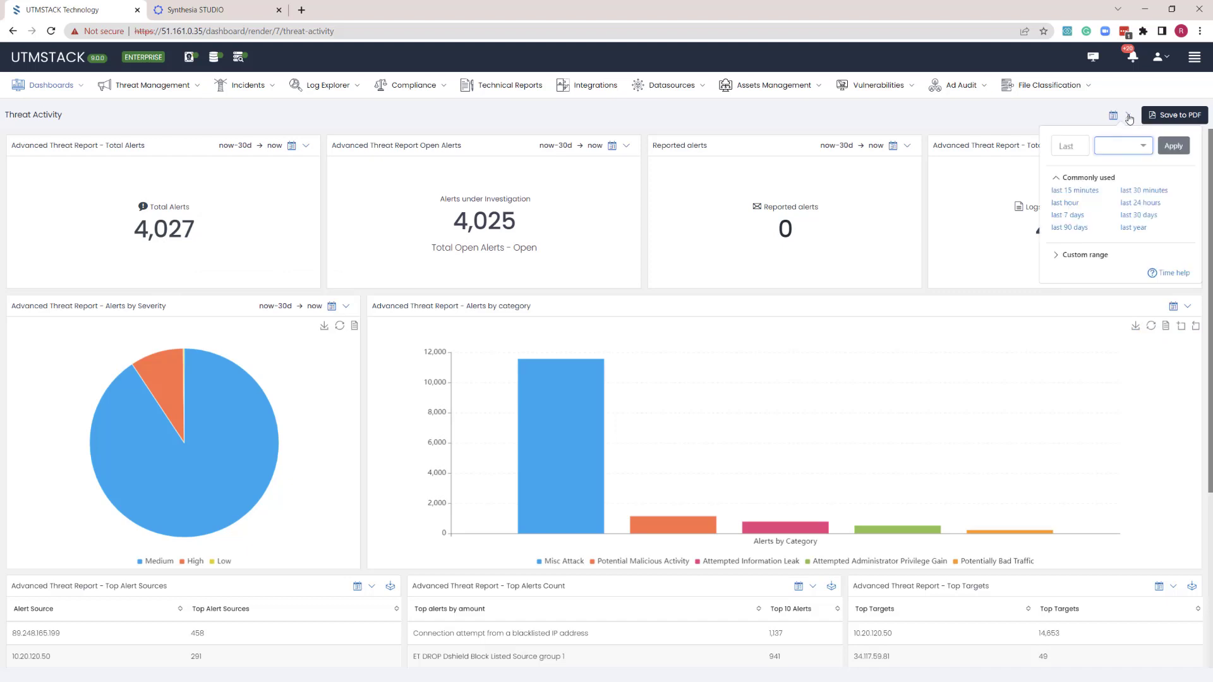
{"action": "left_click", "coordinate": [1129, 117]}
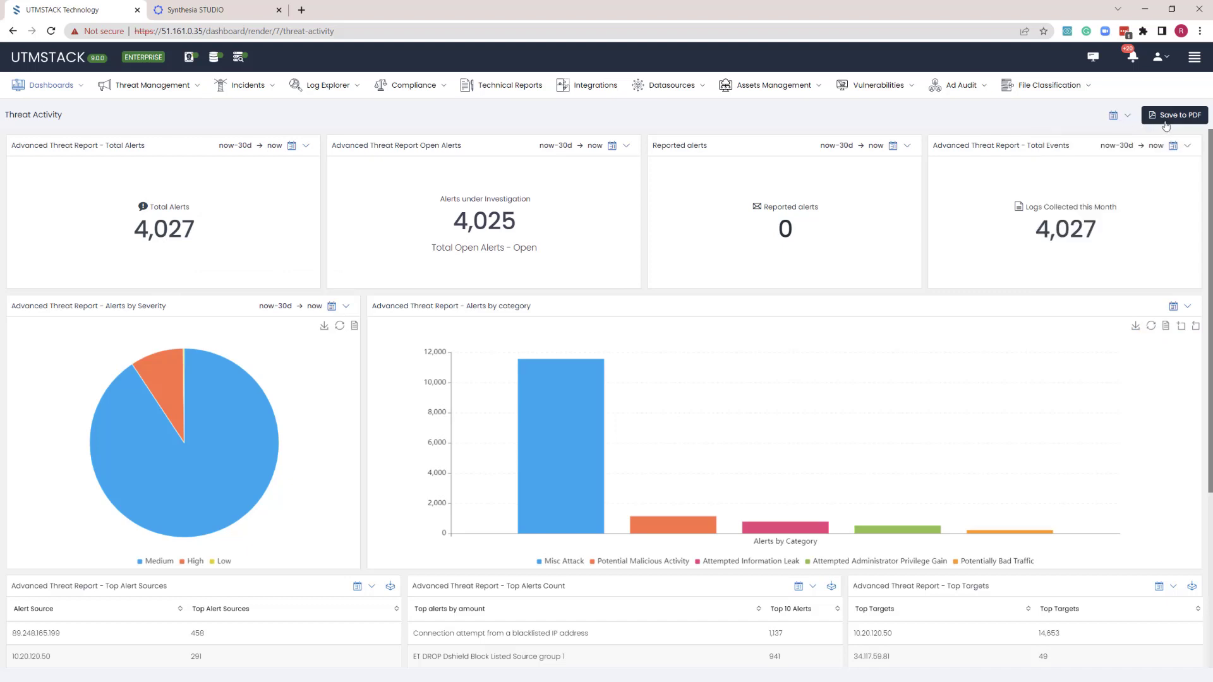
Drill into the High alerts from the Alerts by Severity chart, and return to the Threat Activity dashboard.
{"action": "mouse_move", "coordinate": [189, 383]}
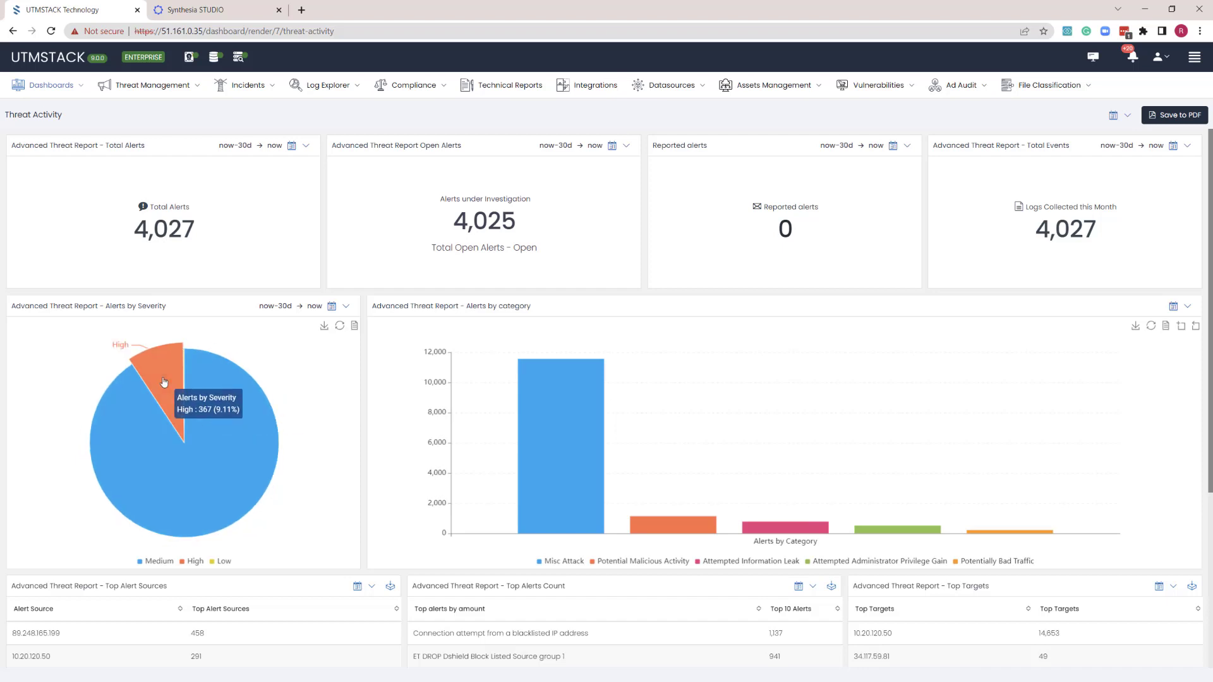
{"action": "left_click", "coordinate": [168, 383]}
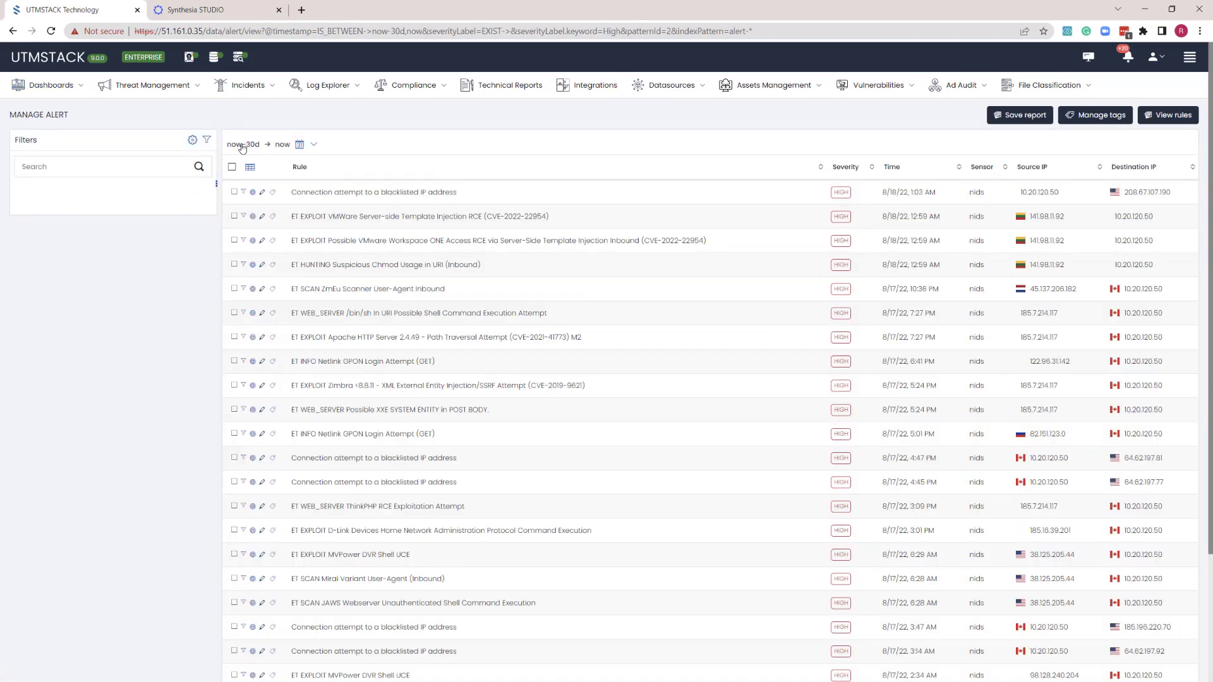
{"action": "left_click", "coordinate": [68, 87]}
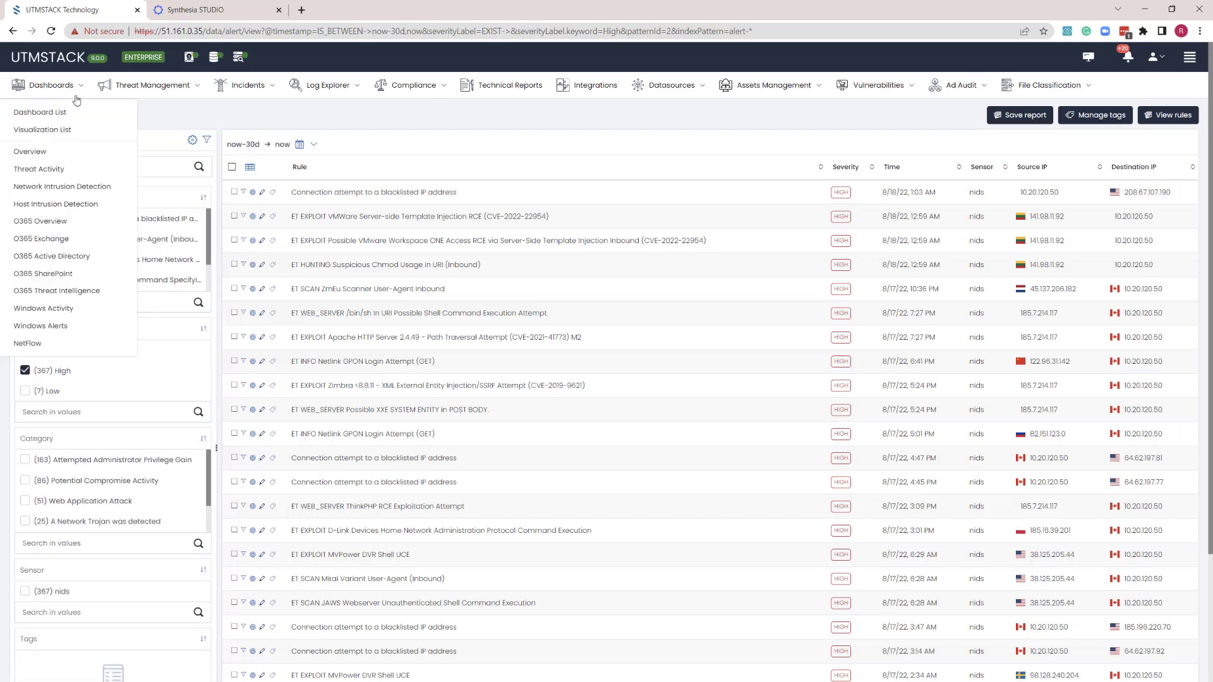
{"action": "left_click", "coordinate": [42, 170]}
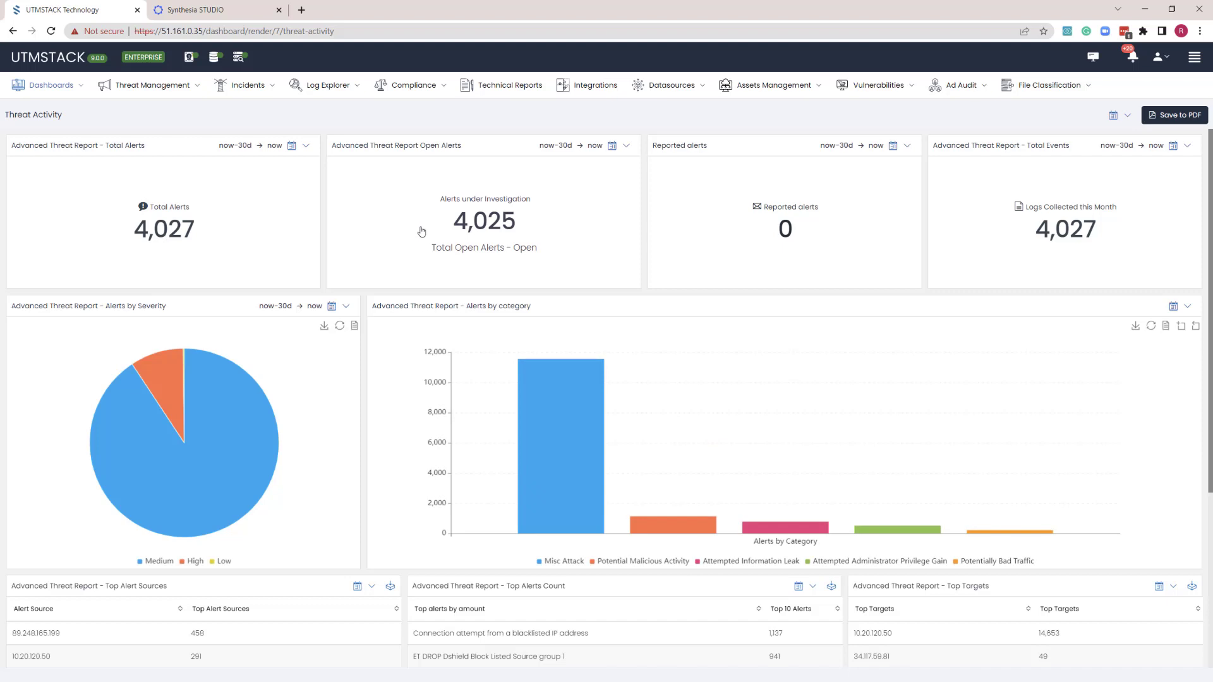
Start a new dashboard from the dashboard list and create a Region map visualization for it with log-* as source.
{"action": "left_click", "coordinate": [82, 91]}
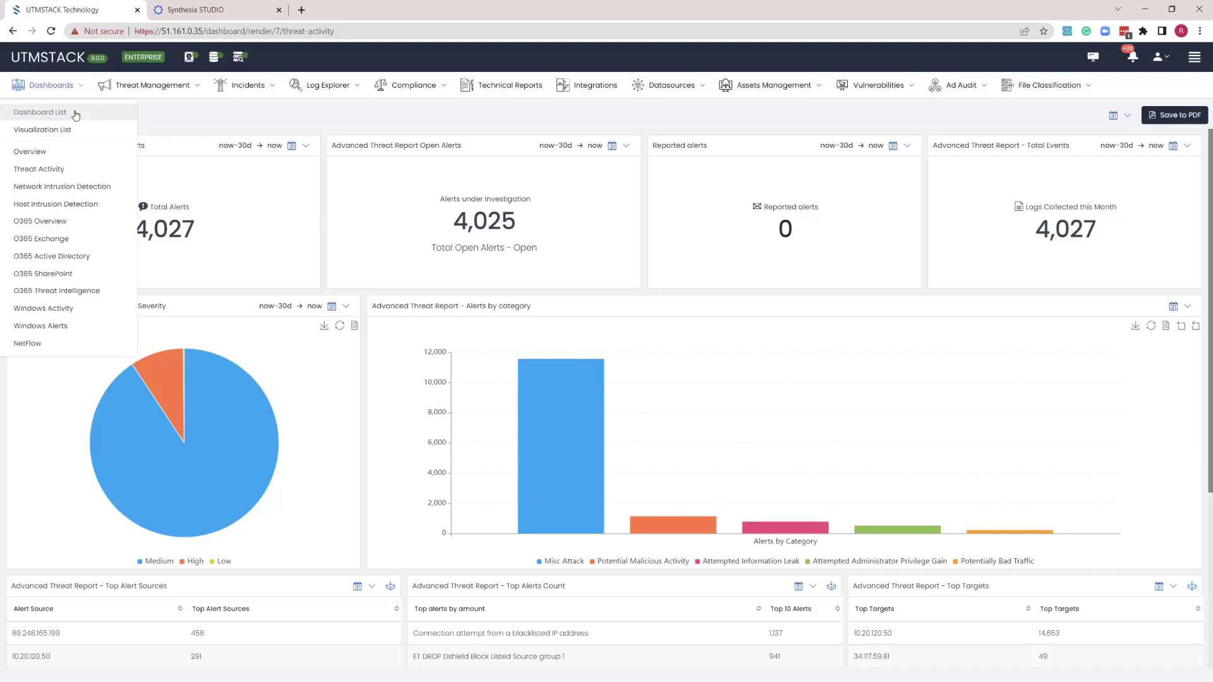
{"action": "left_click", "coordinate": [75, 113]}
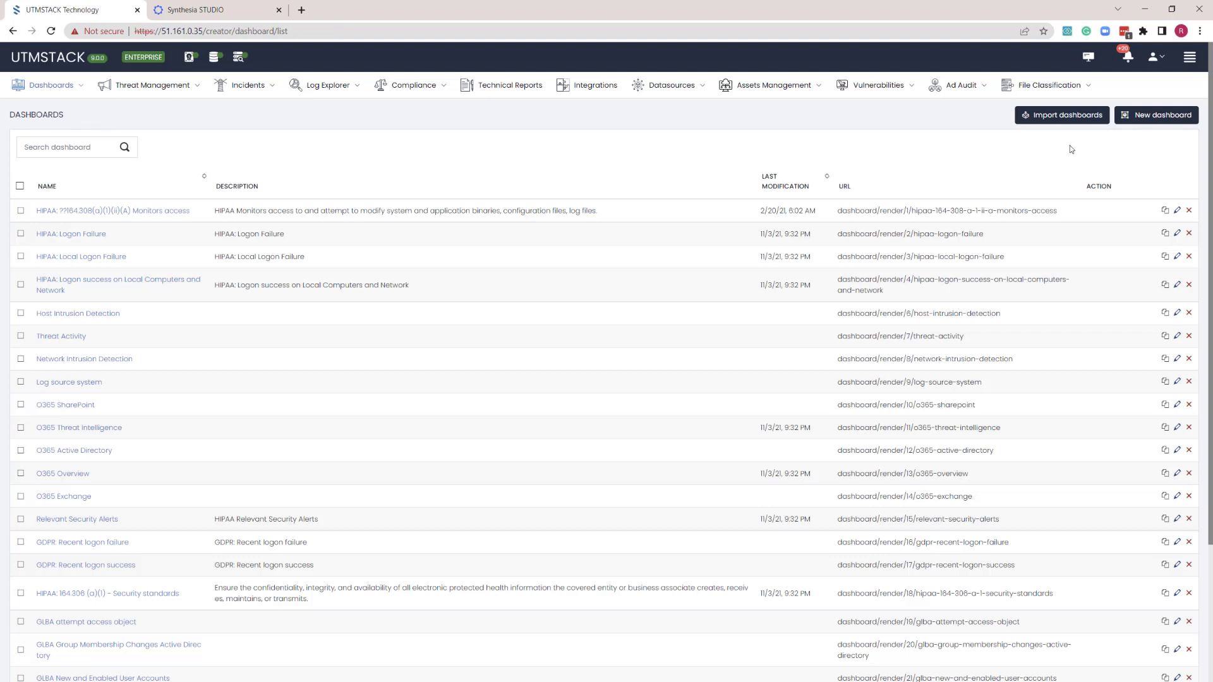
{"action": "left_click", "coordinate": [1175, 118]}
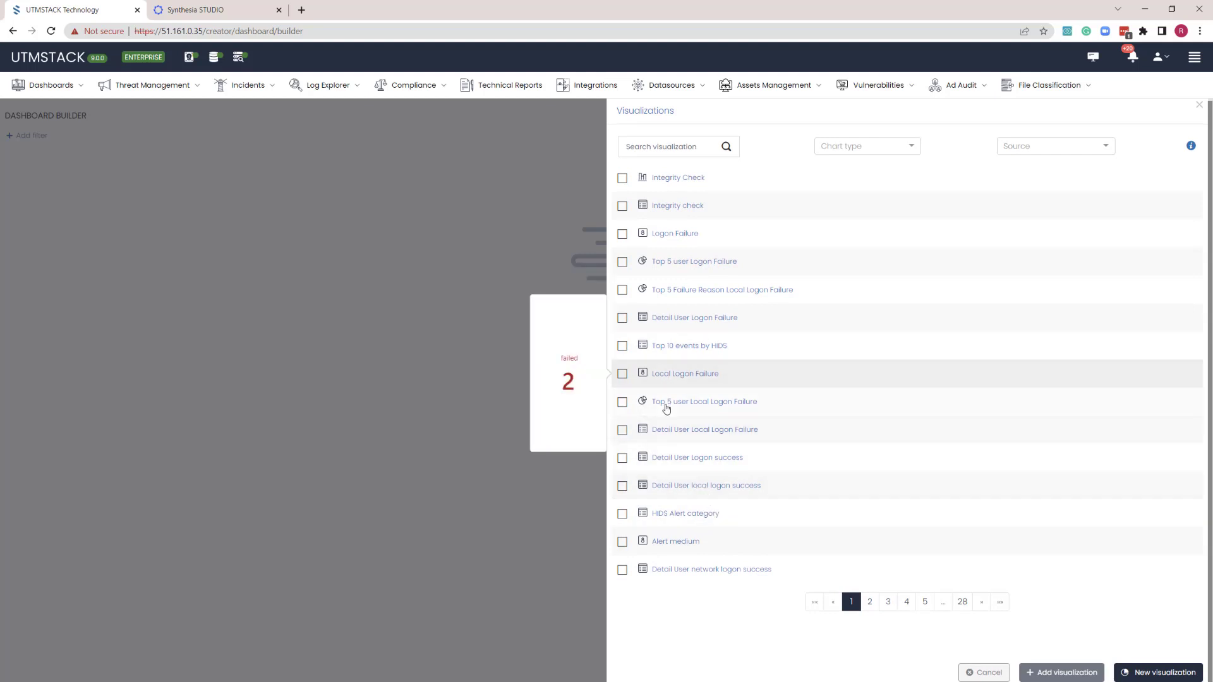
{"action": "left_click", "coordinate": [1154, 673]}
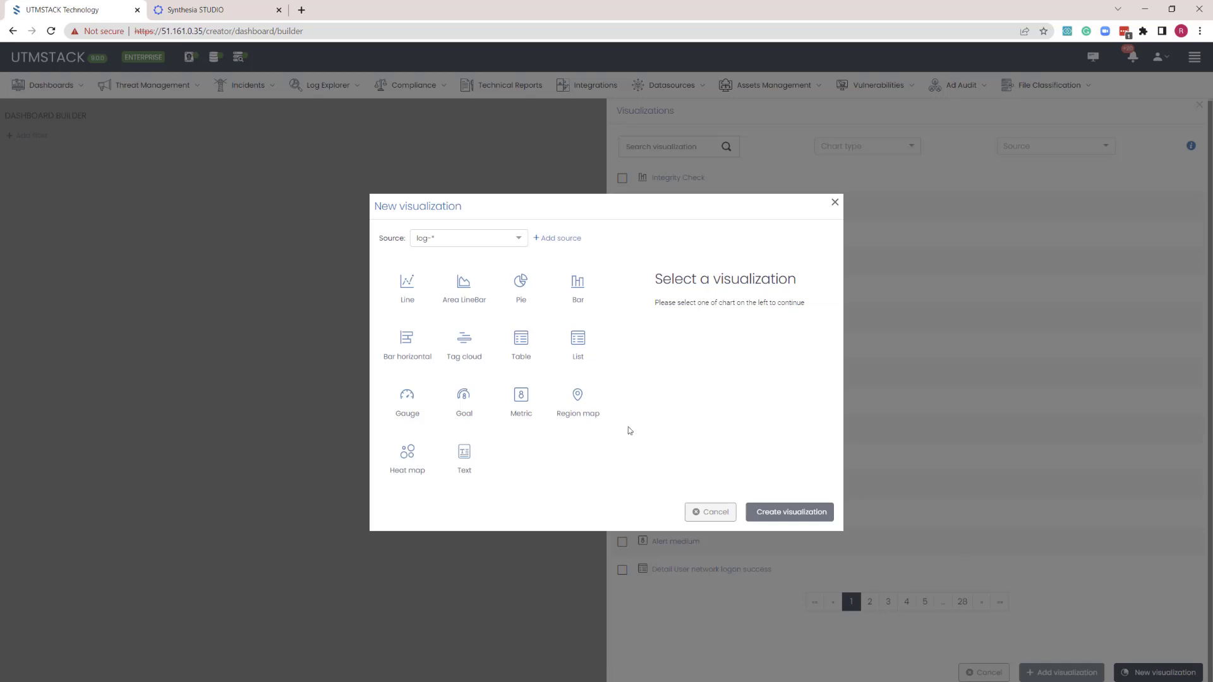
{"action": "left_click", "coordinate": [587, 415]}
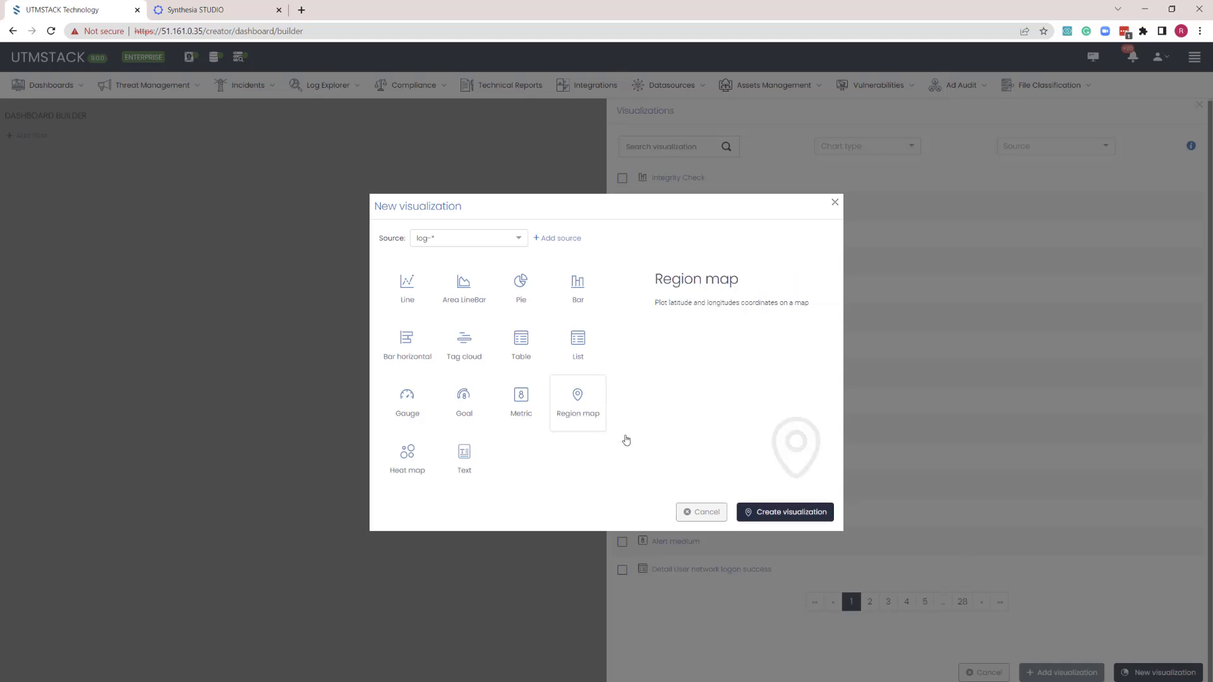
{"action": "left_click", "coordinate": [767, 517]}
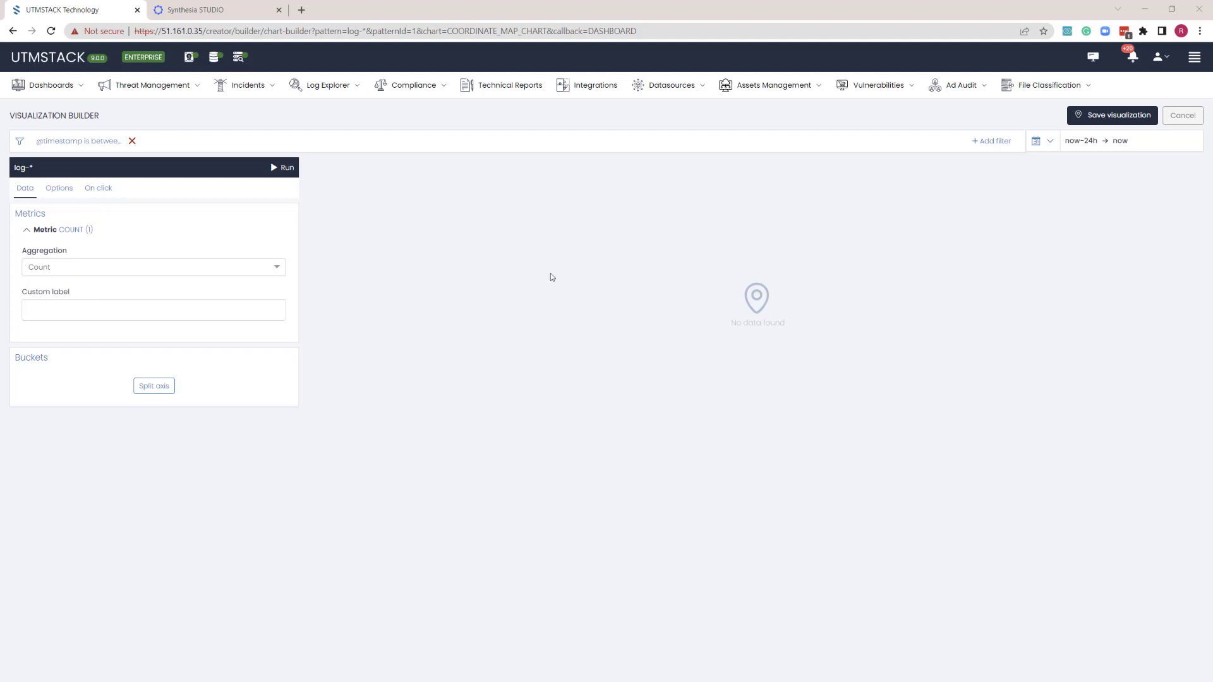
Add a filter to the map where logx.o365.Operation.keyword is UserLoggedIn.
{"action": "left_click", "coordinate": [991, 141]}
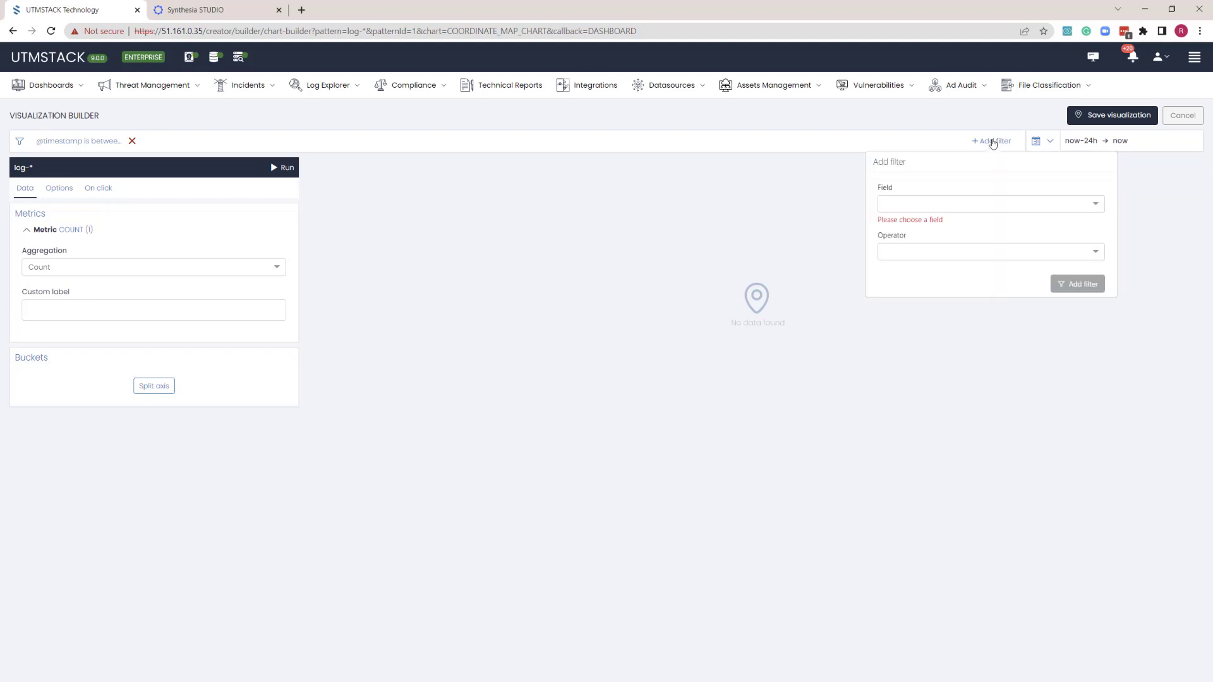
{"action": "left_click", "coordinate": [938, 206]}
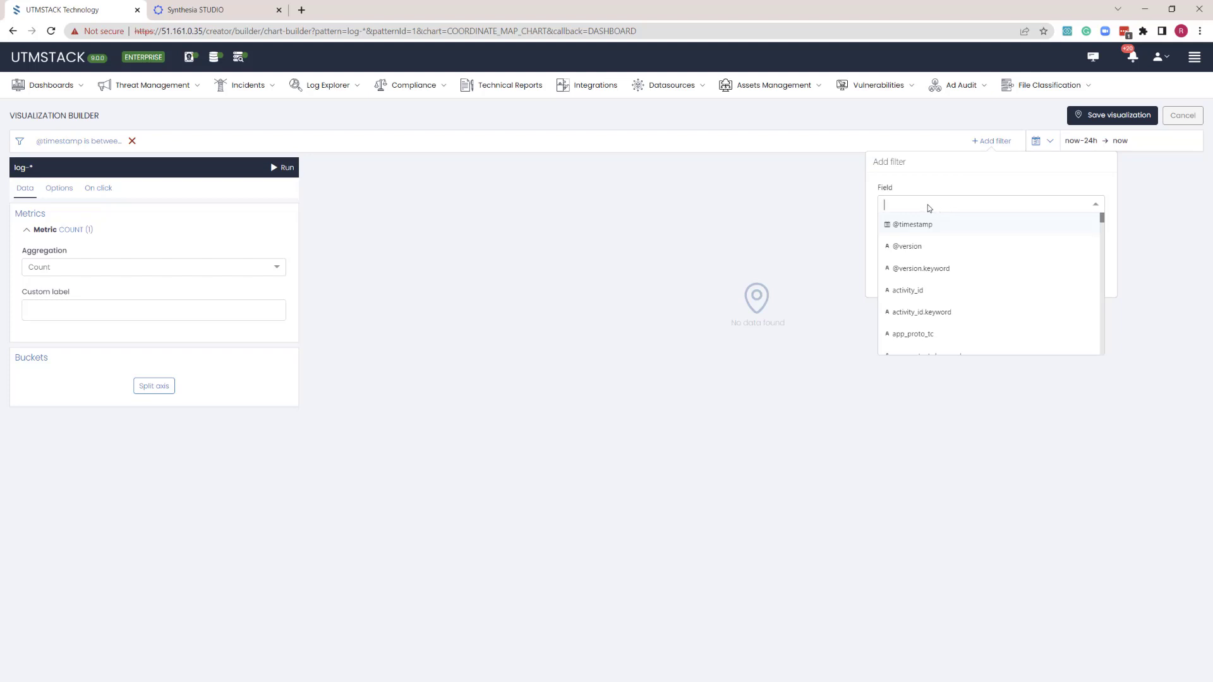
{"action": "type", "text": "o365"}
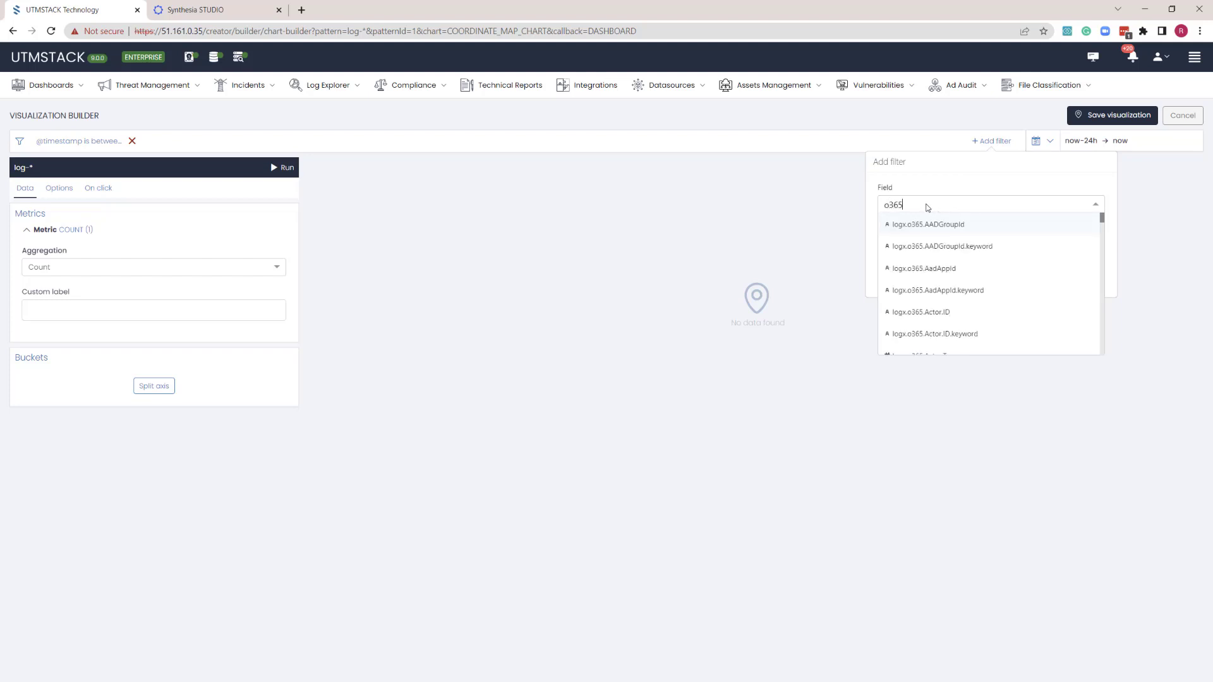
{"action": "type", "text": ".oper"}
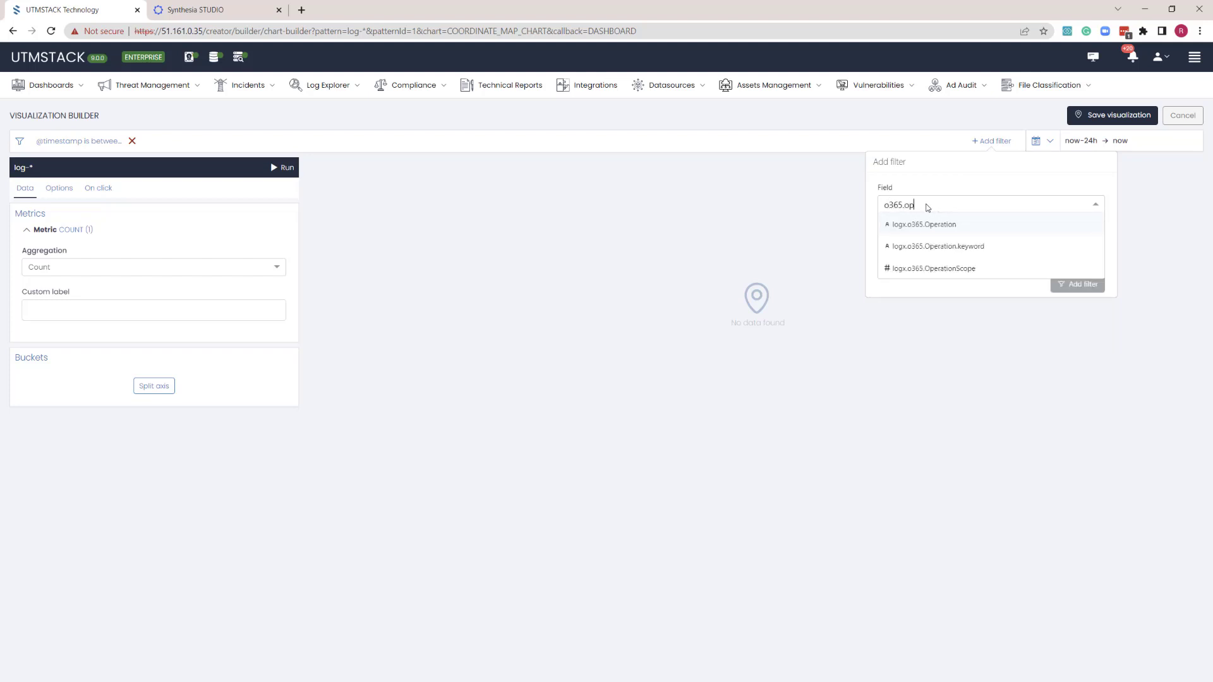
{"action": "left_click", "coordinate": [934, 249]}
{"action": "left_click", "coordinate": [934, 239]}
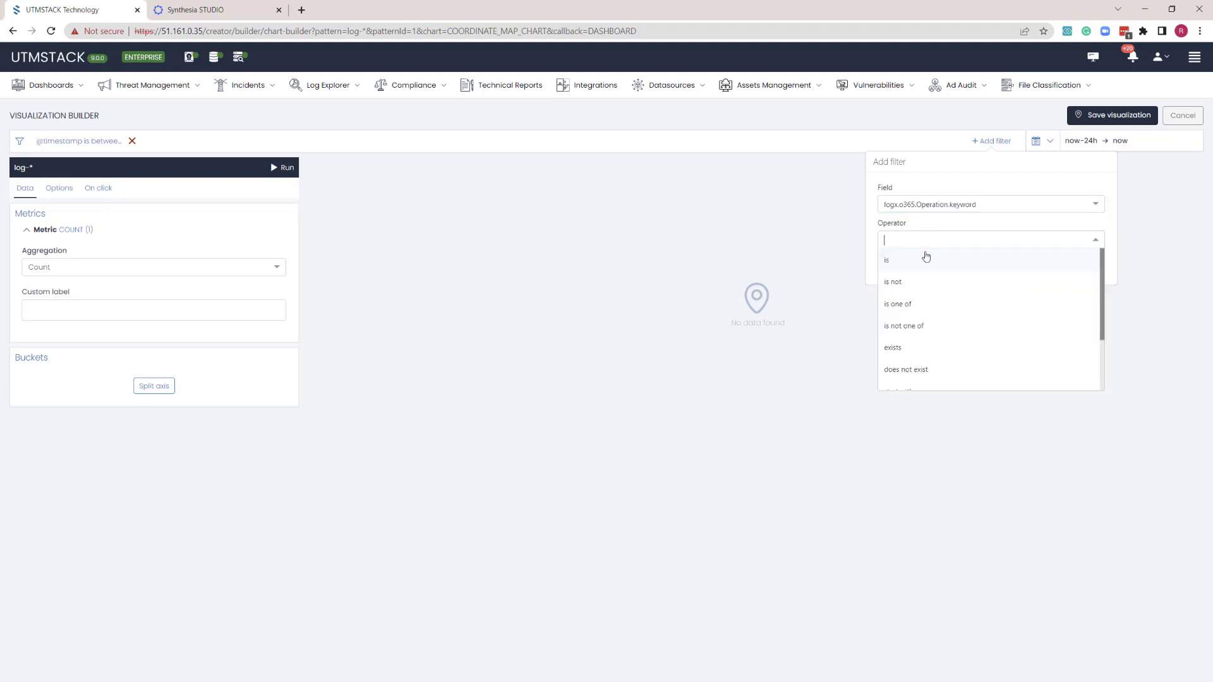
{"action": "left_click", "coordinate": [928, 258]}
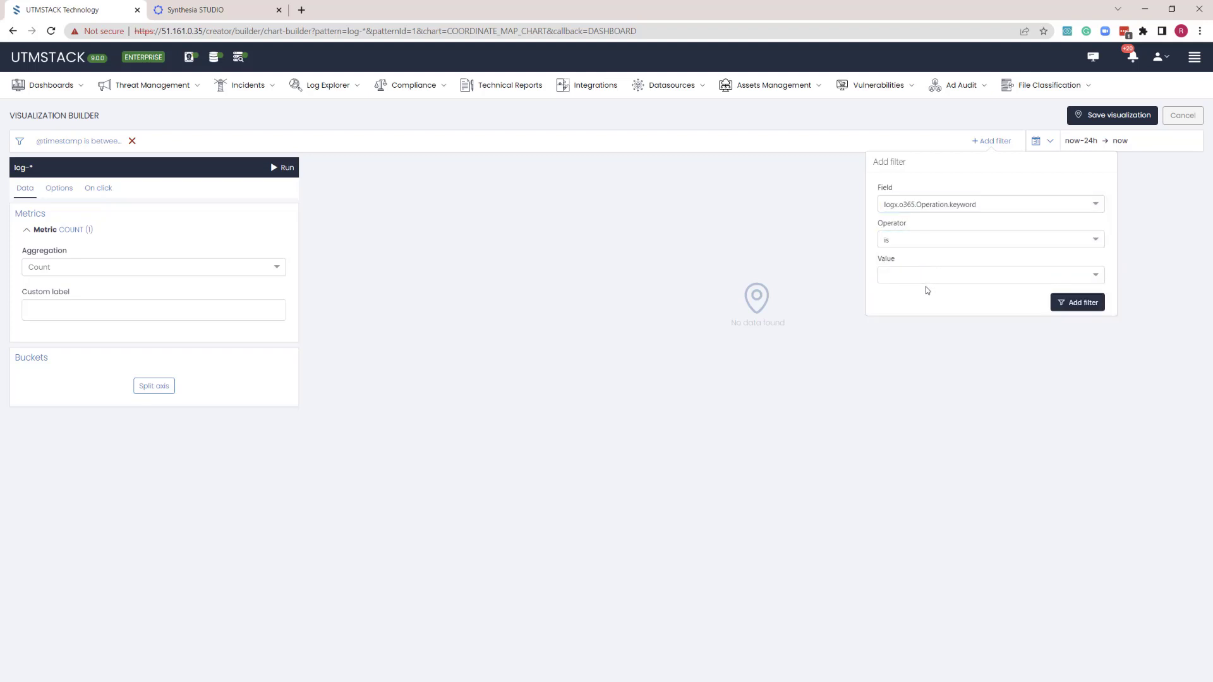
{"action": "left_click", "coordinate": [929, 278]}
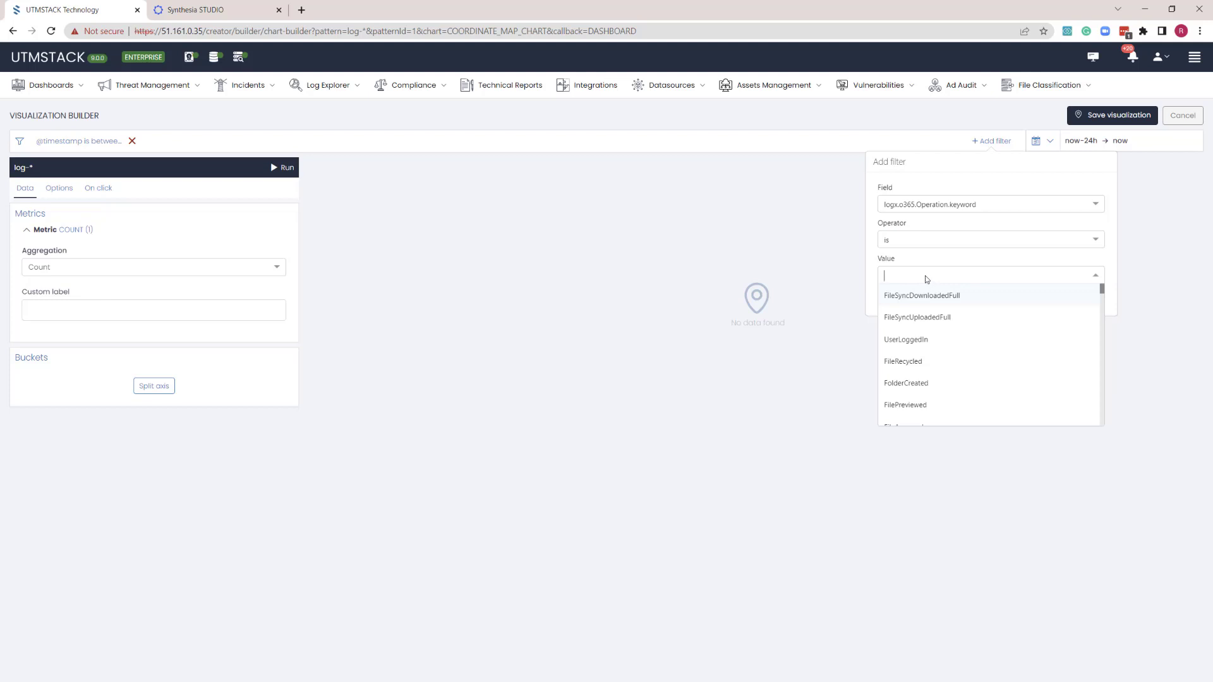
{"action": "type", "text": "user"}
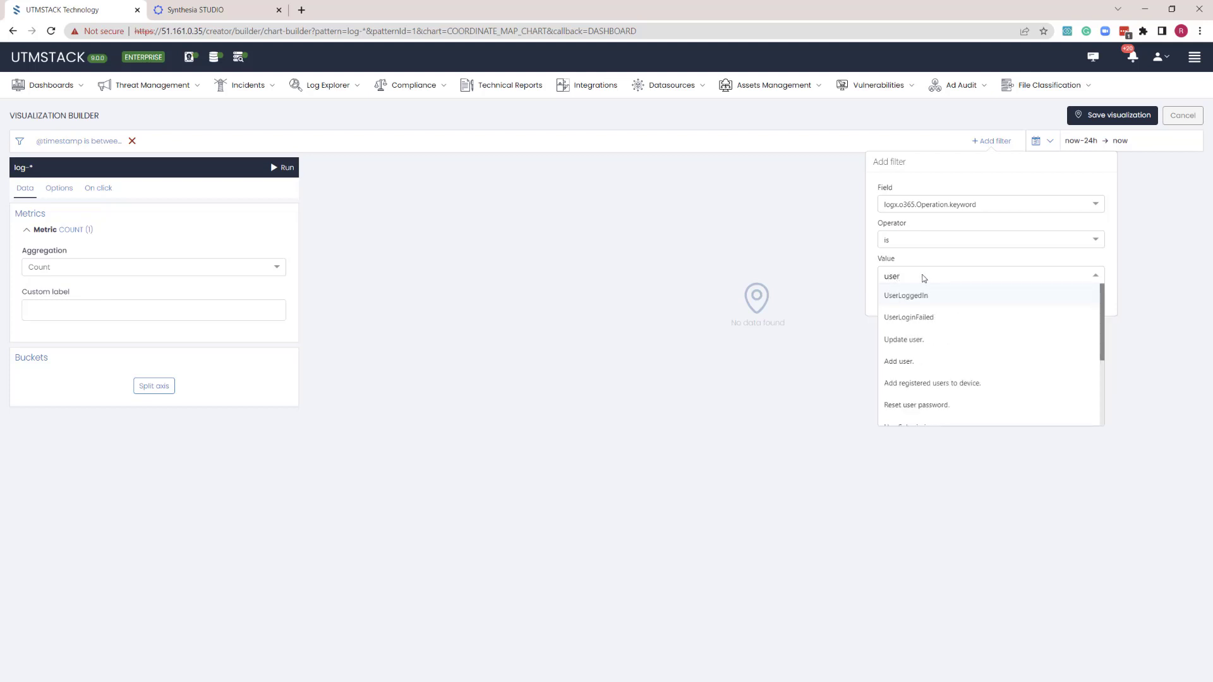
{"action": "left_click", "coordinate": [939, 297]}
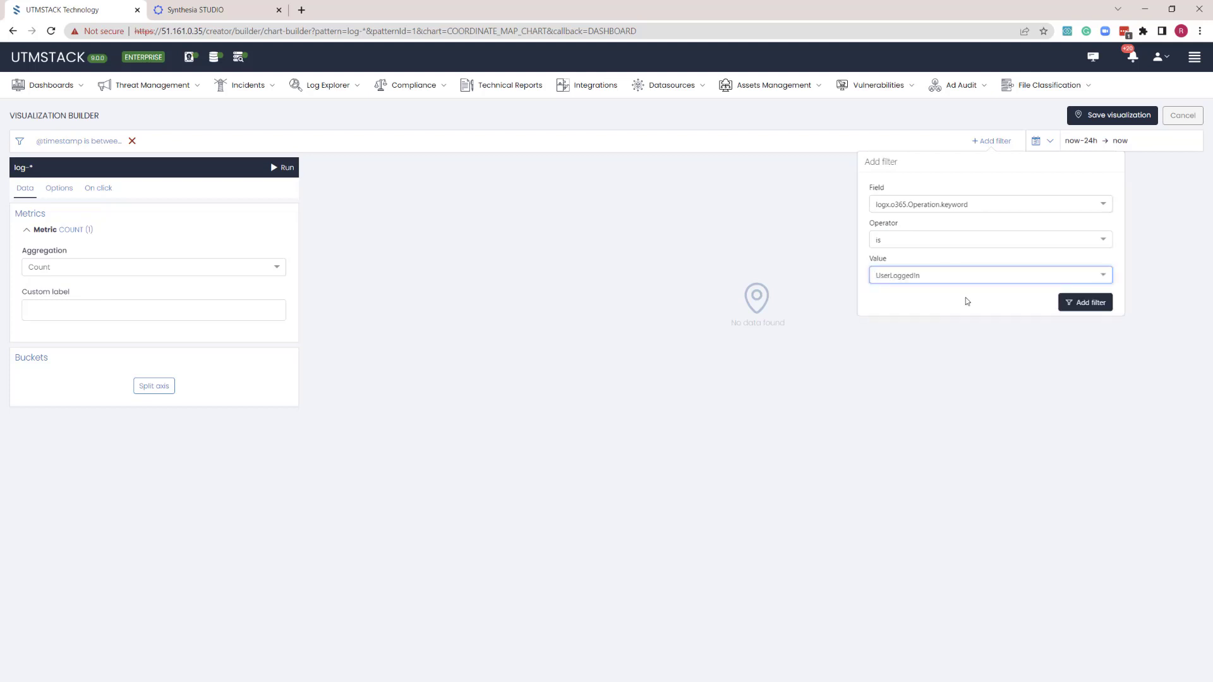
{"action": "left_click", "coordinate": [1085, 302]}
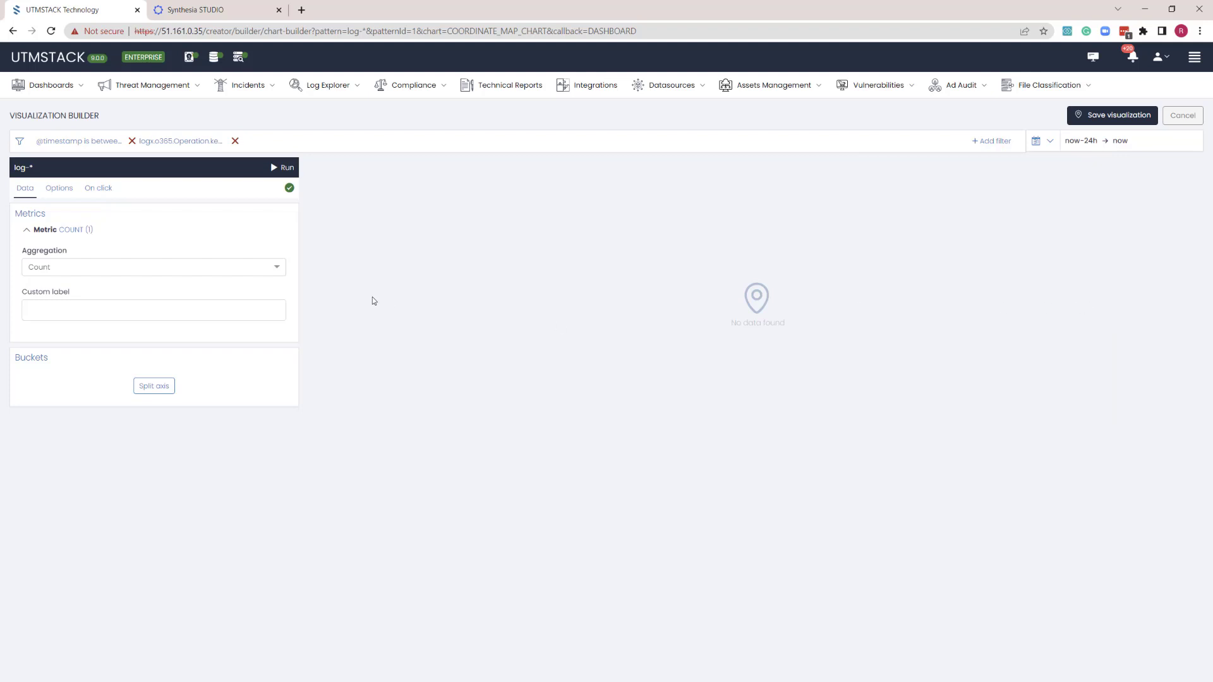
Add a split axis bucket with the Terms aggregation on the field logx.o365.ClientIP.keyword.
{"action": "left_click", "coordinate": [162, 386]}
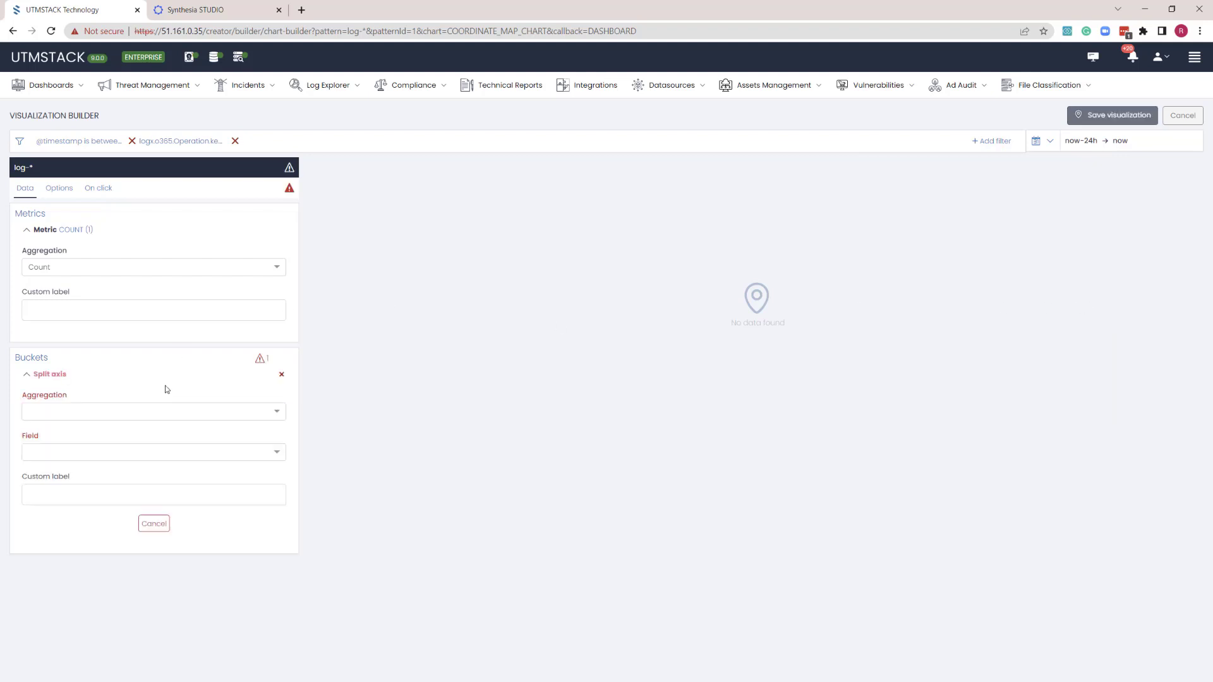
{"action": "left_click", "coordinate": [142, 414]}
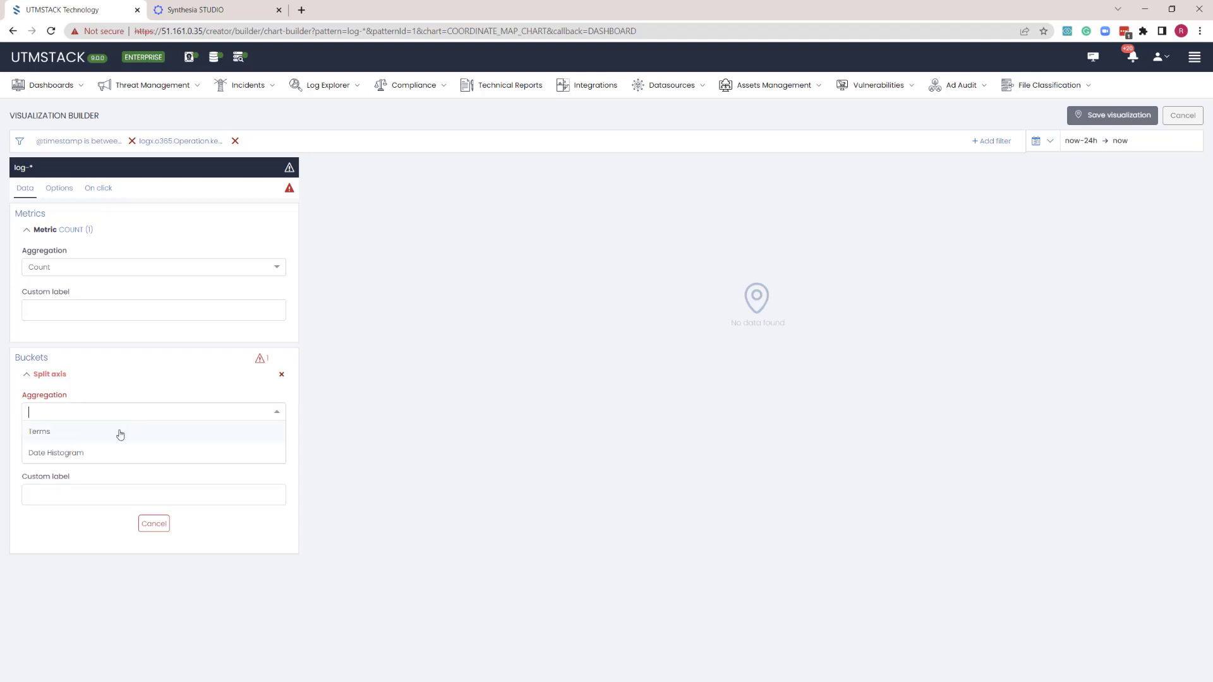
{"action": "left_click", "coordinate": [103, 439]}
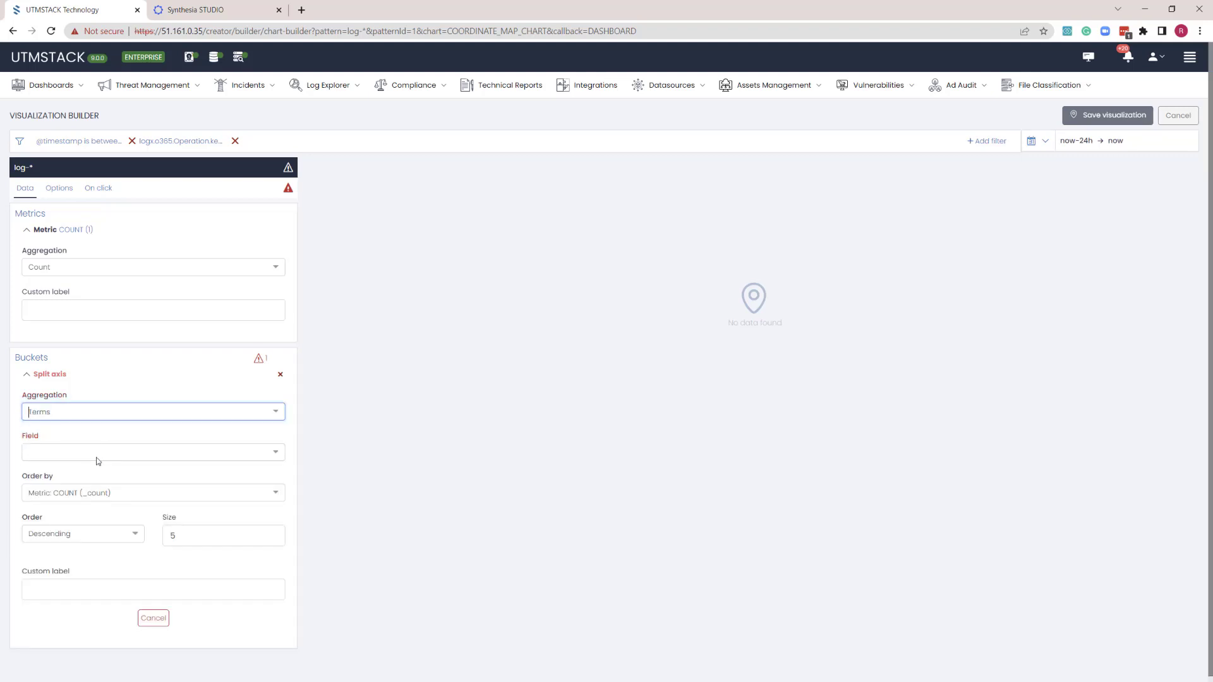
{"action": "left_click", "coordinate": [97, 453]}
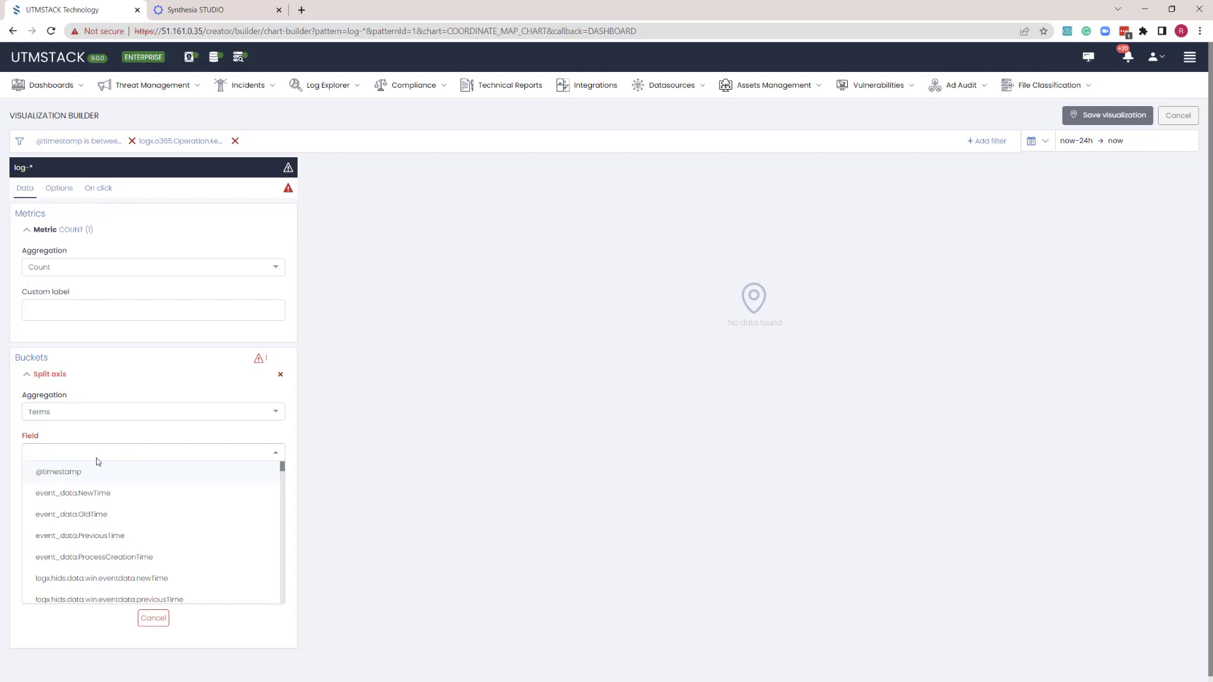
{"action": "type", "text": "ClientI"}
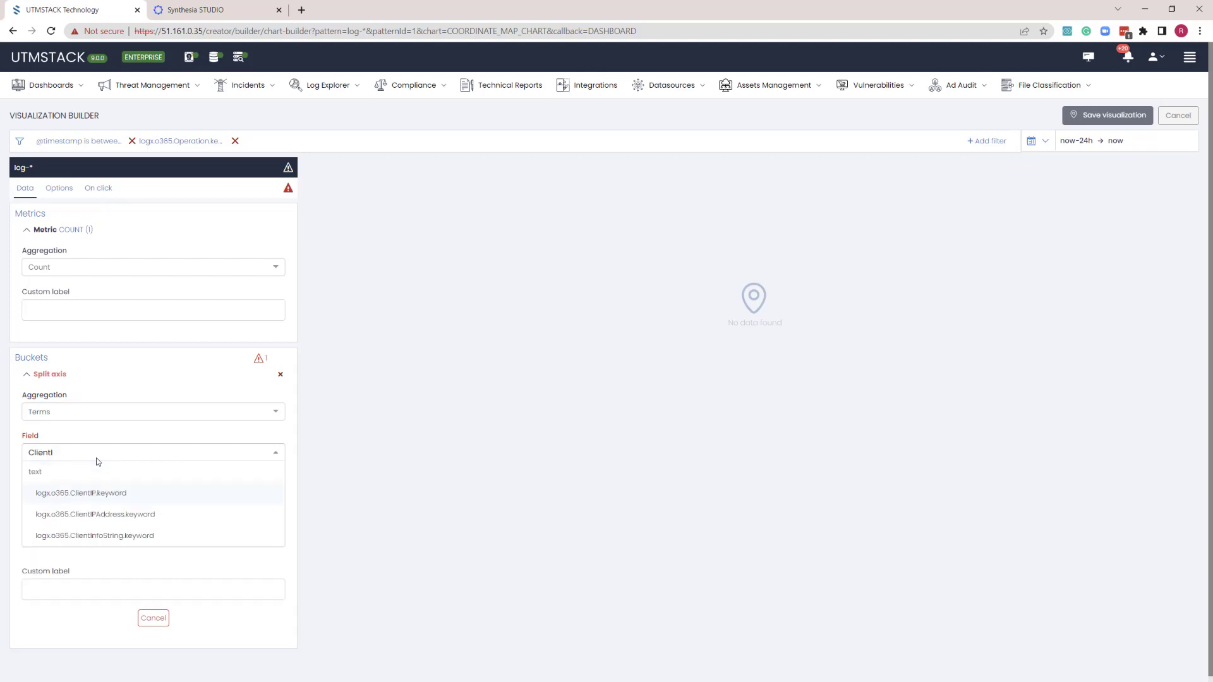
{"action": "type", "text": "p"}
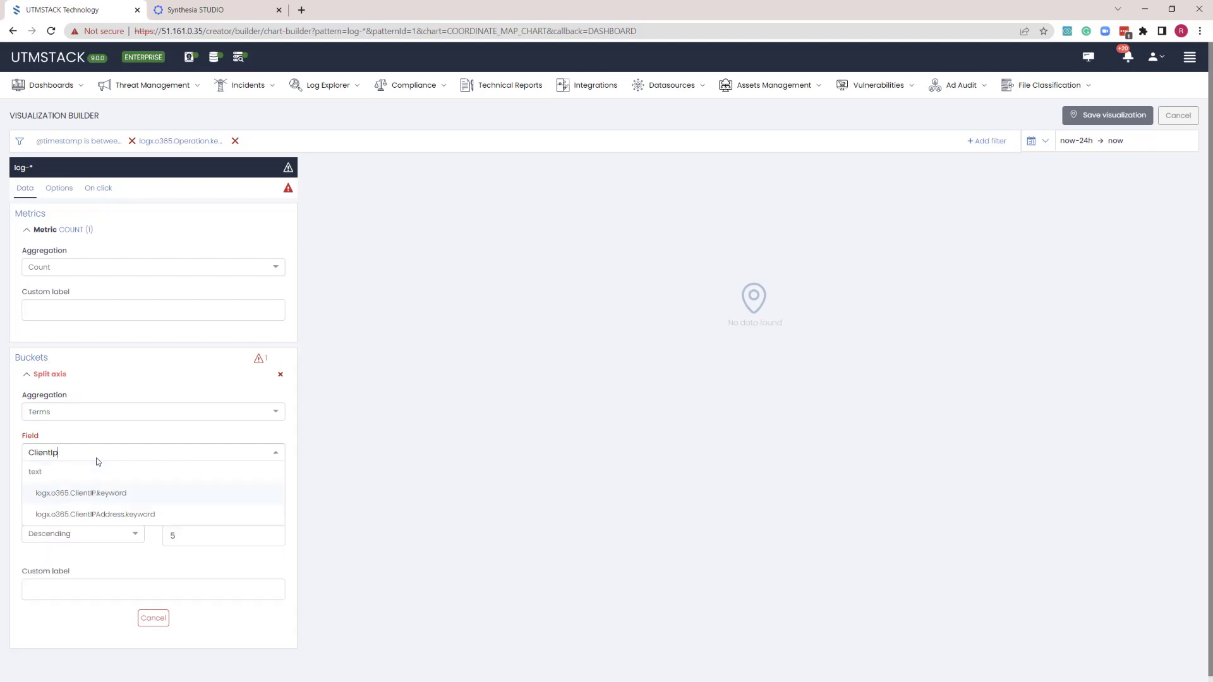
{"action": "left_click", "coordinate": [109, 495]}
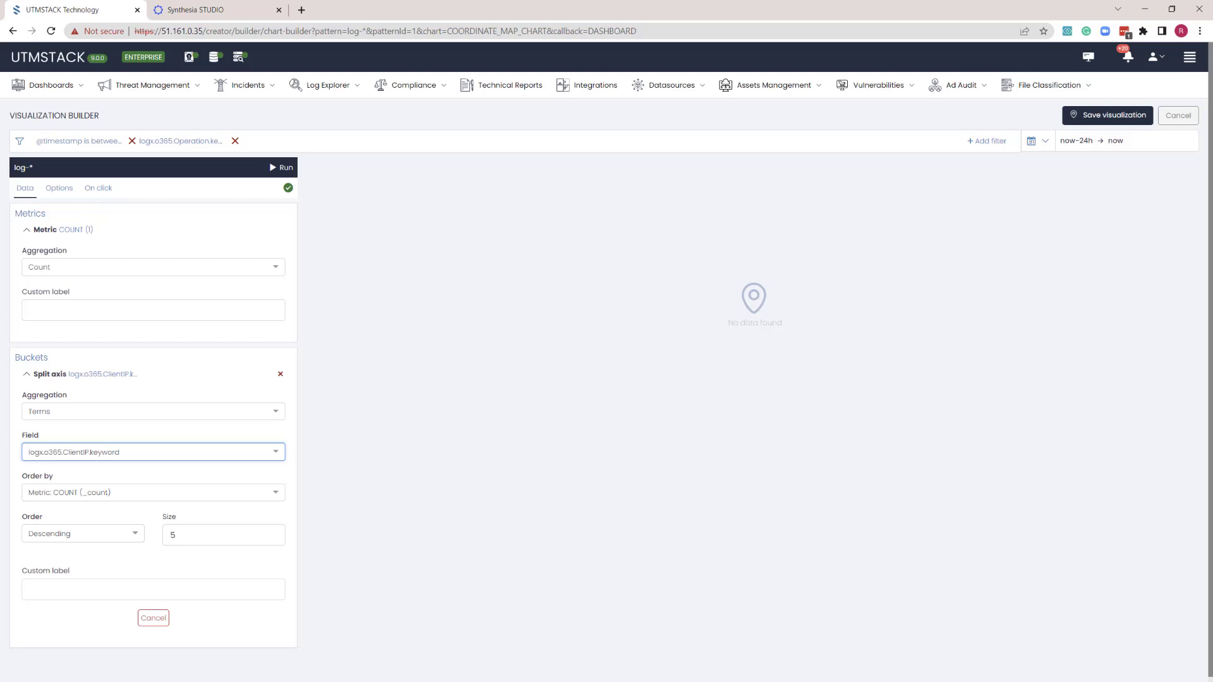
Set the bucket's size to 100 and its custom label to Location, and run the visualization.
{"action": "scroll", "coordinate": [198, 514], "scroll_direction": "down", "scroll_amount": 1}
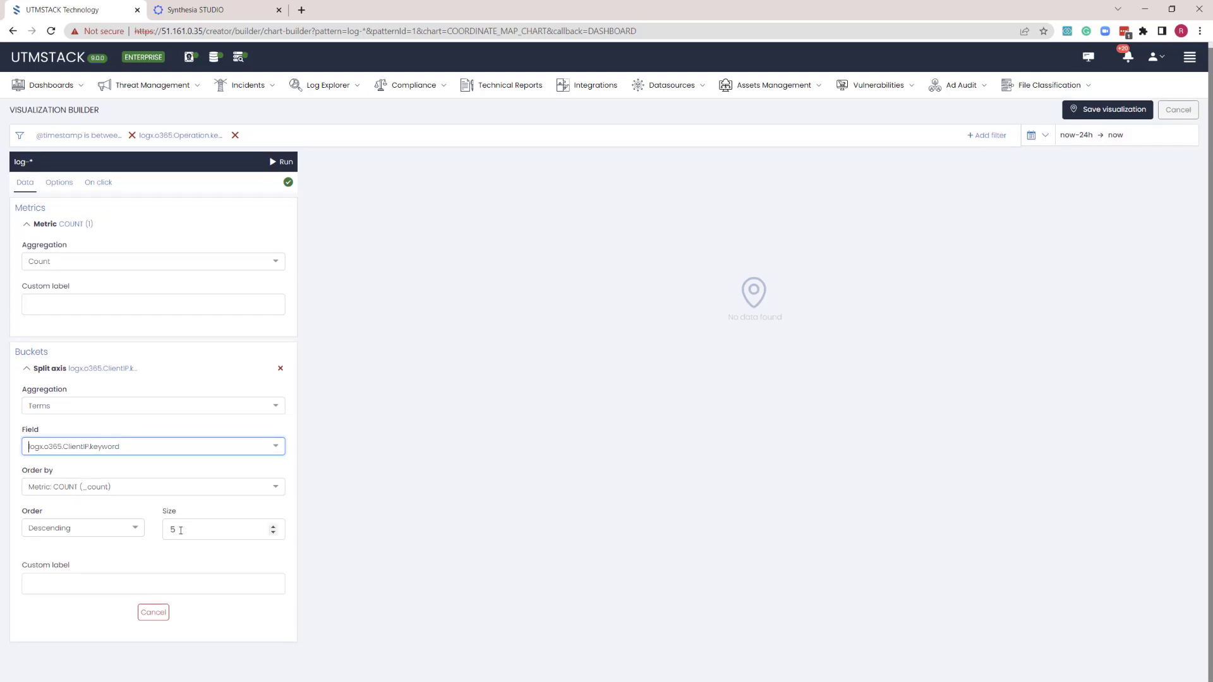
{"action": "double_click", "coordinate": [172, 535]}
{"action": "type", "text": "100"}
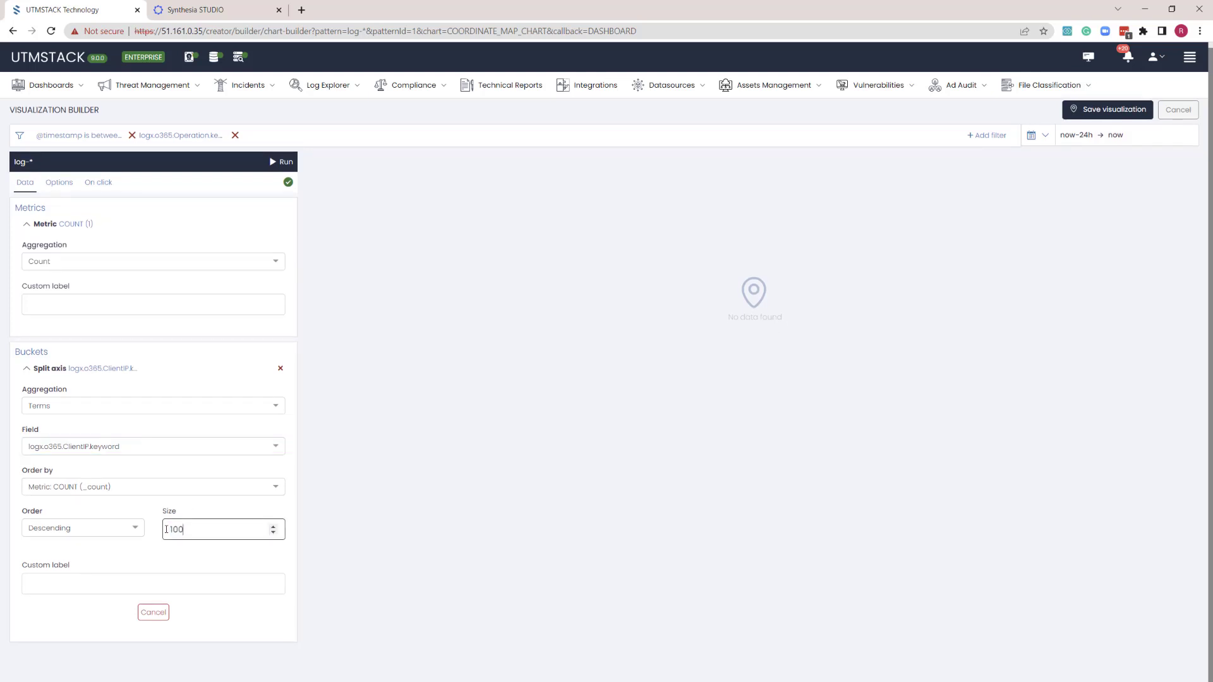
{"action": "left_click", "coordinate": [178, 583]}
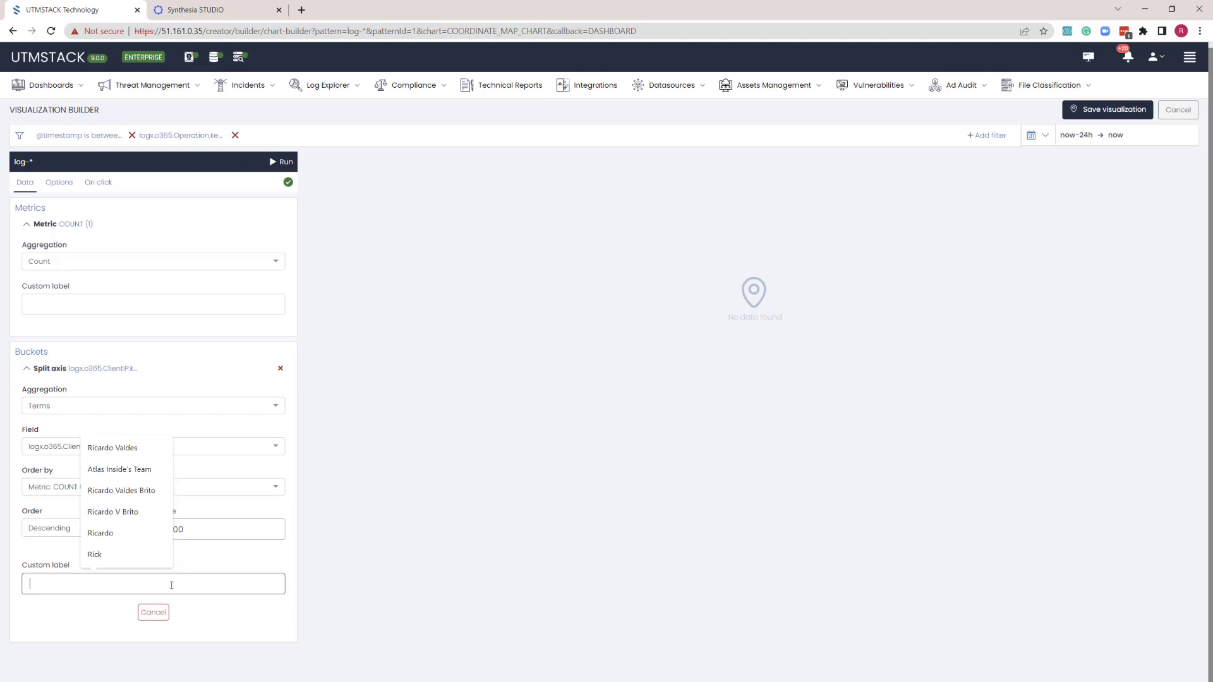
{"action": "type", "text": "Location"}
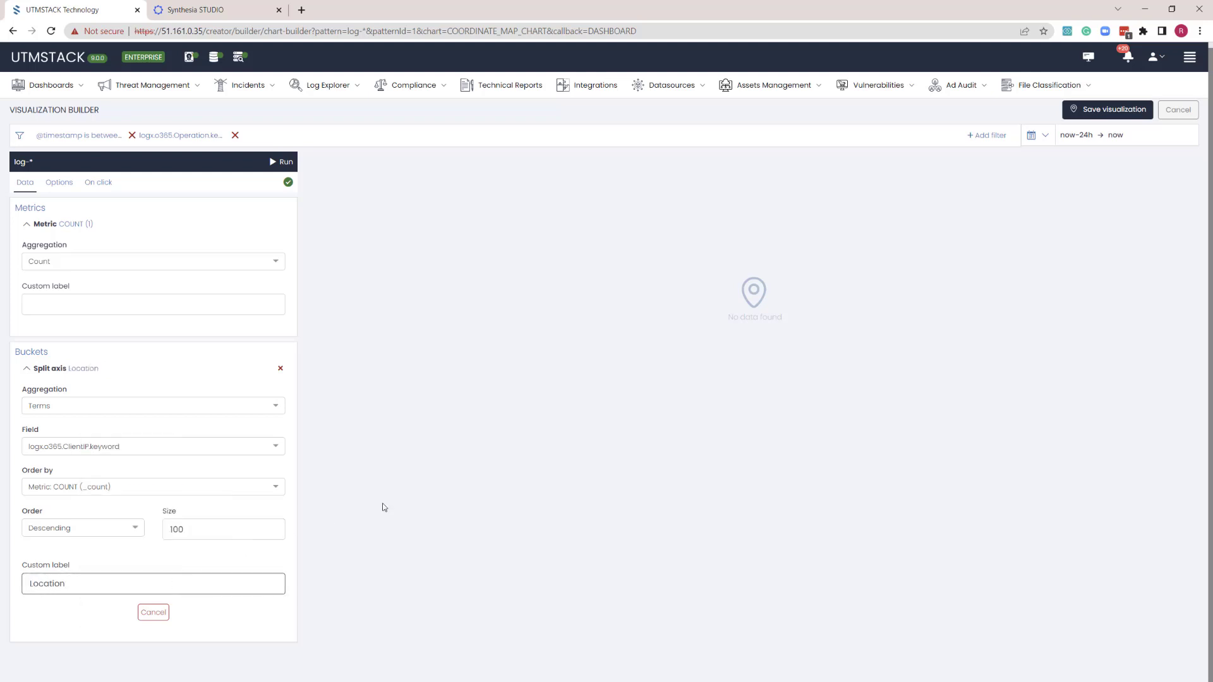
{"action": "left_click", "coordinate": [383, 506]}
{"action": "scroll", "coordinate": [398, 477], "scroll_direction": "up", "scroll_amount": 1}
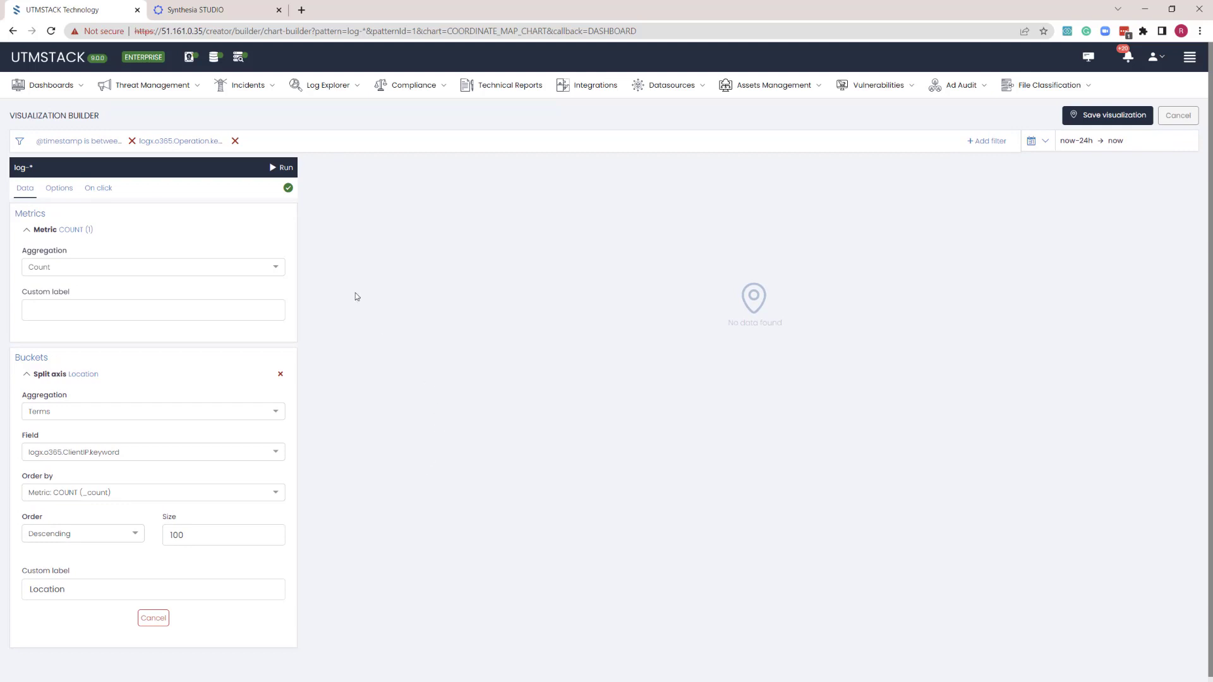
{"action": "left_click", "coordinate": [276, 169]}
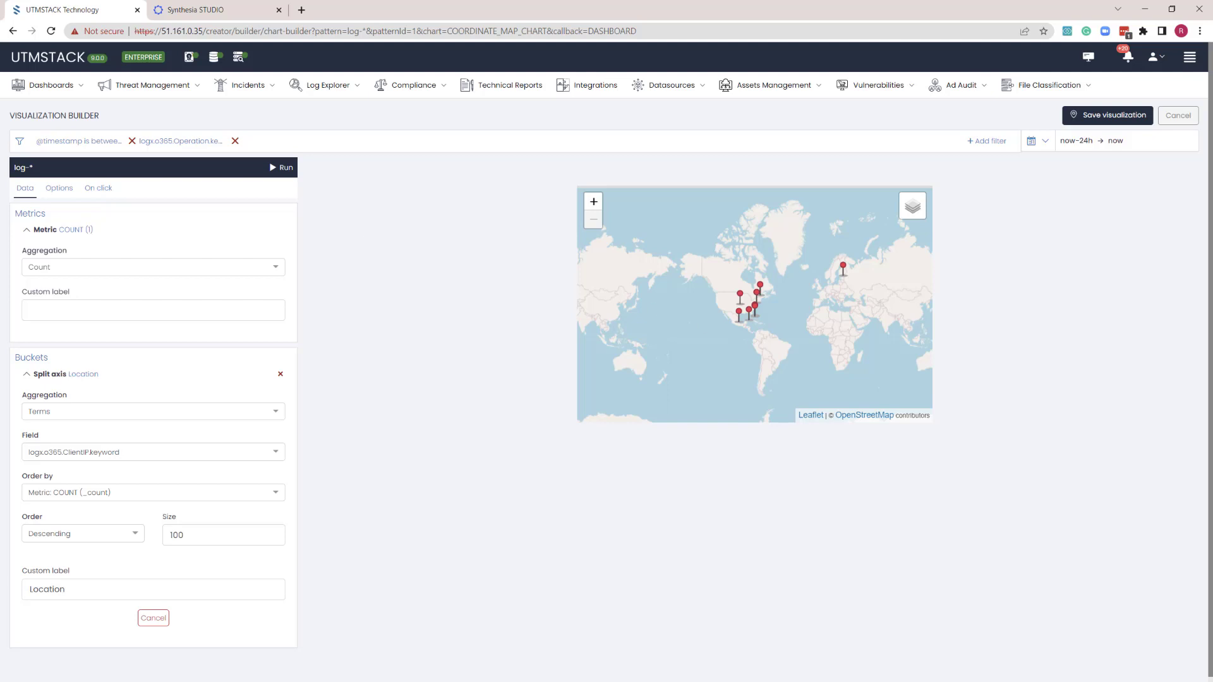
Save the map visualization under the name O365 Login.
{"action": "left_click", "coordinate": [1116, 116]}
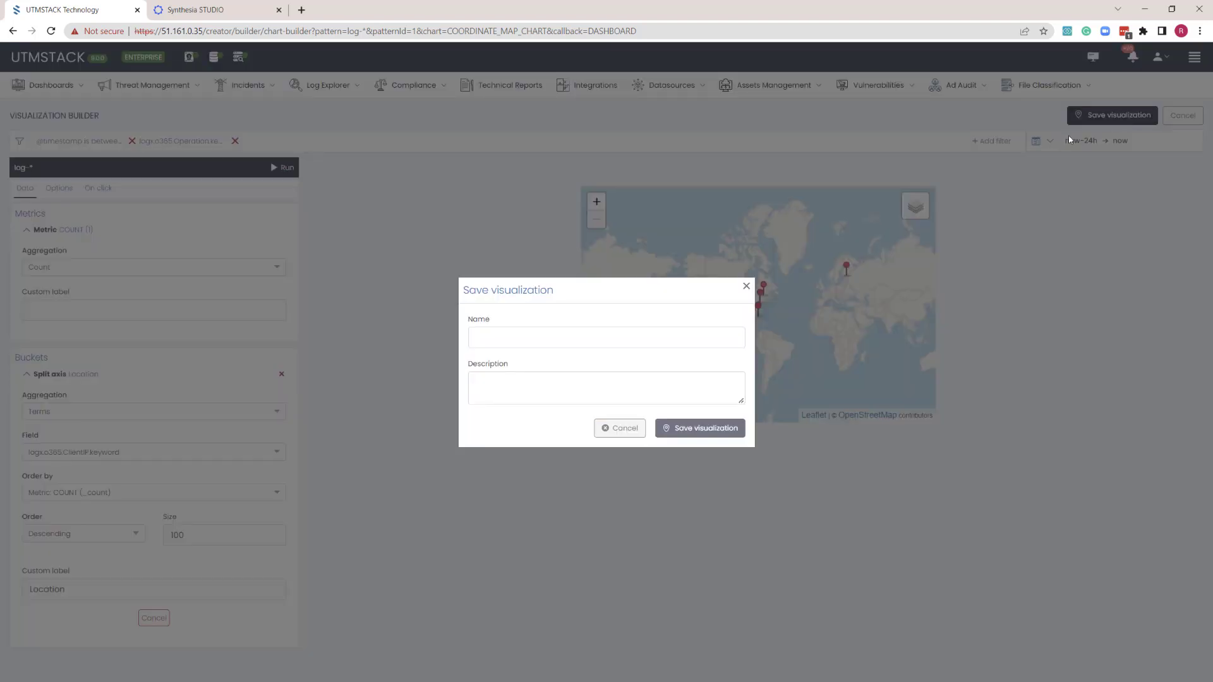
{"action": "left_click", "coordinate": [569, 338]}
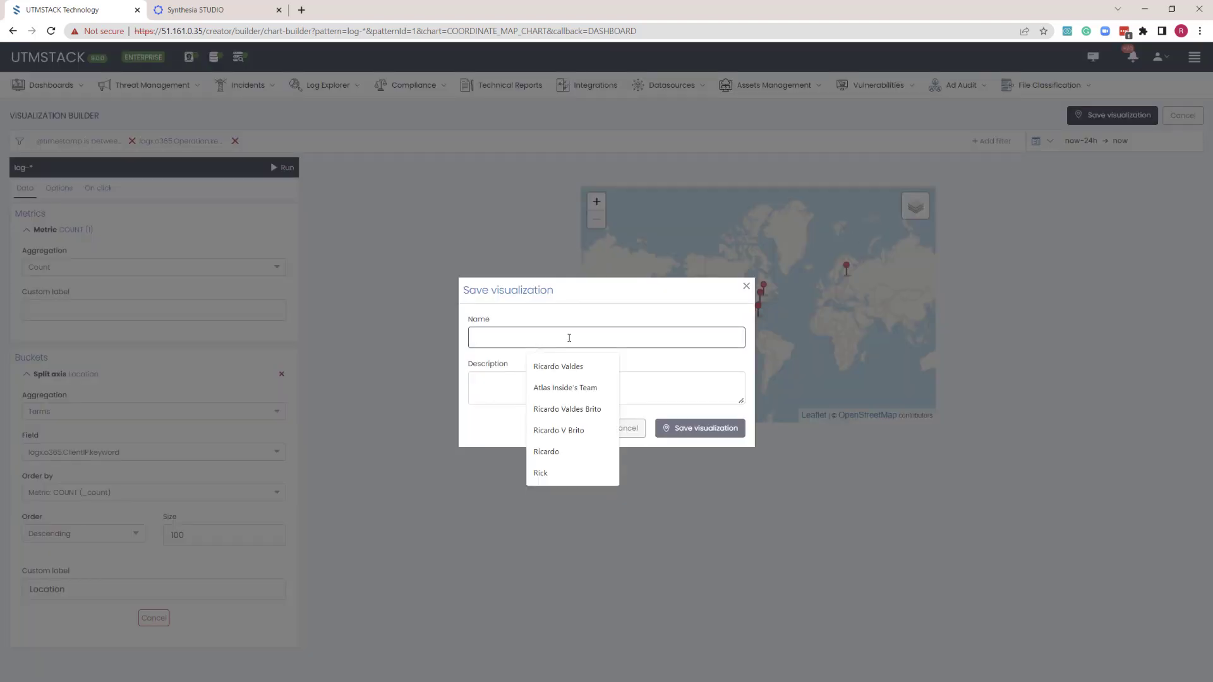
{"action": "type", "text": "O365 Login"}
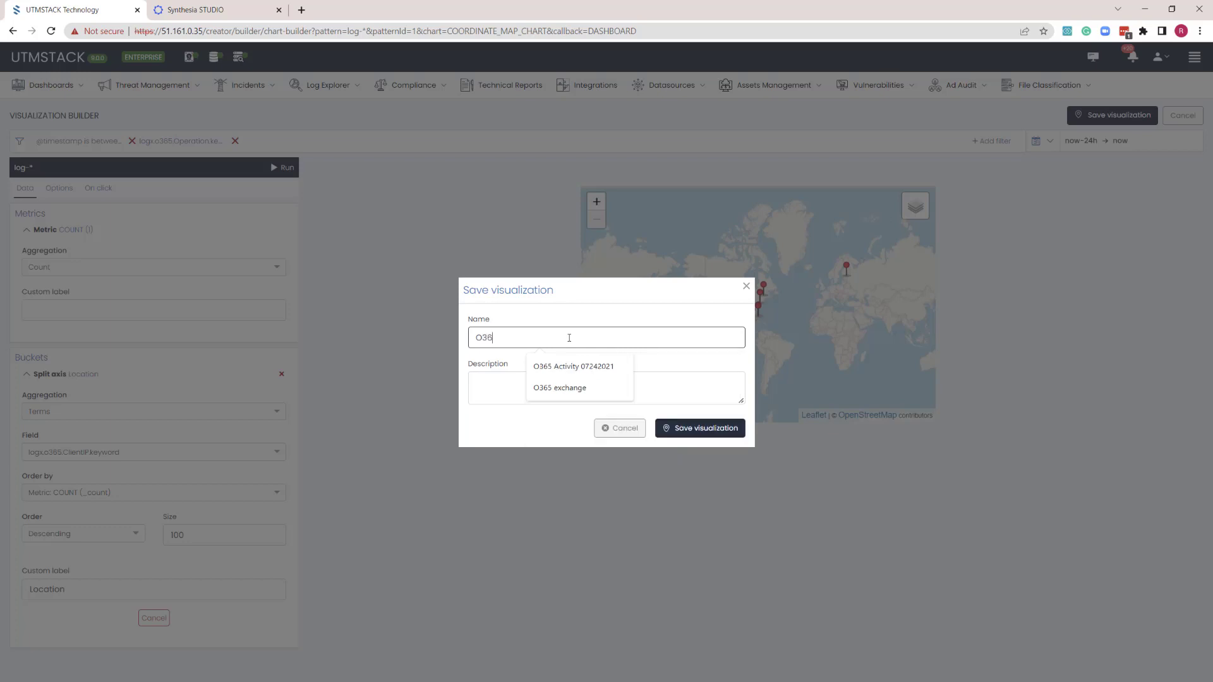
{"action": "left_click", "coordinate": [693, 430]}
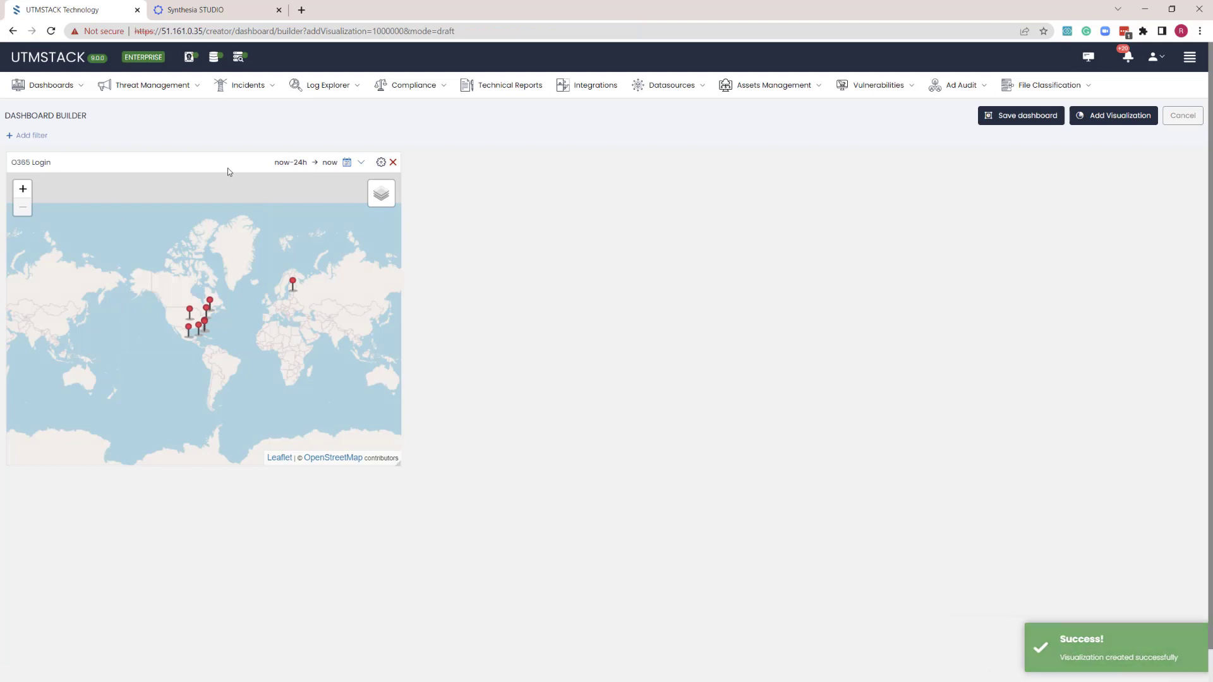
Enlarge the O365 Login map widget to a bit under half the dashboard's width and place it in the upper-left corner.
{"action": "left_click_drag", "start_coordinate": [227, 169], "coordinate": [307, 208]}
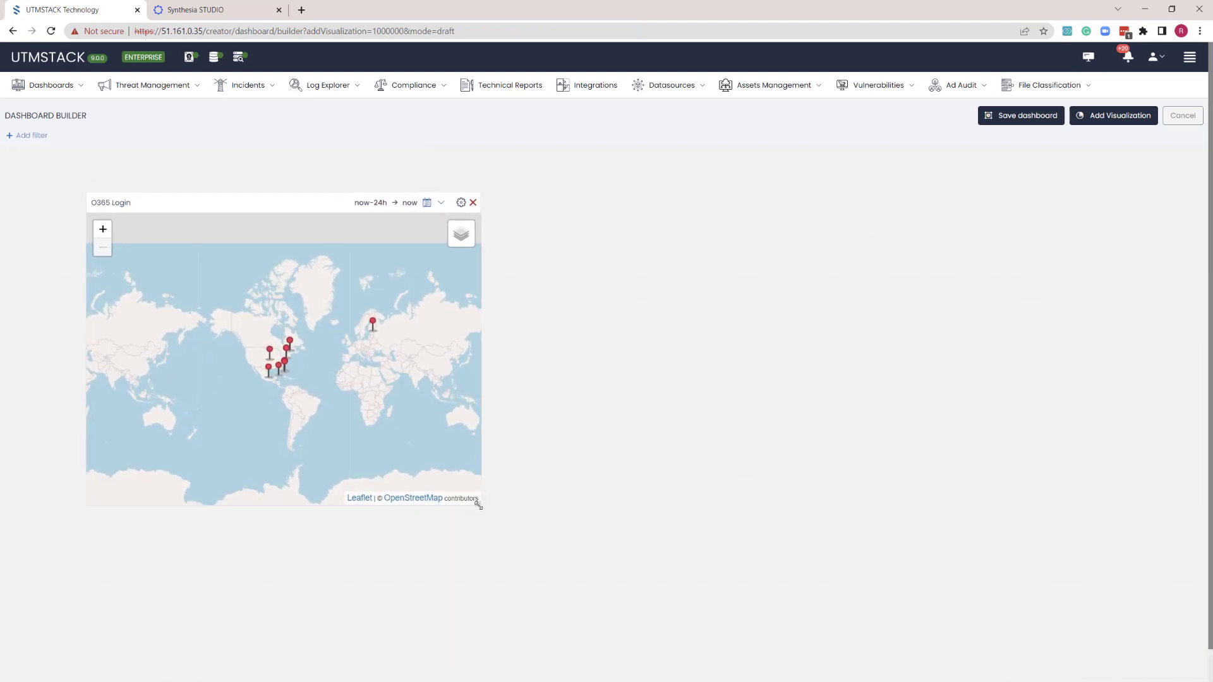
{"action": "left_click_drag", "start_coordinate": [477, 504], "coordinate": [558, 623]}
{"action": "left_click_drag", "start_coordinate": [139, 194], "coordinate": [122, 171]}
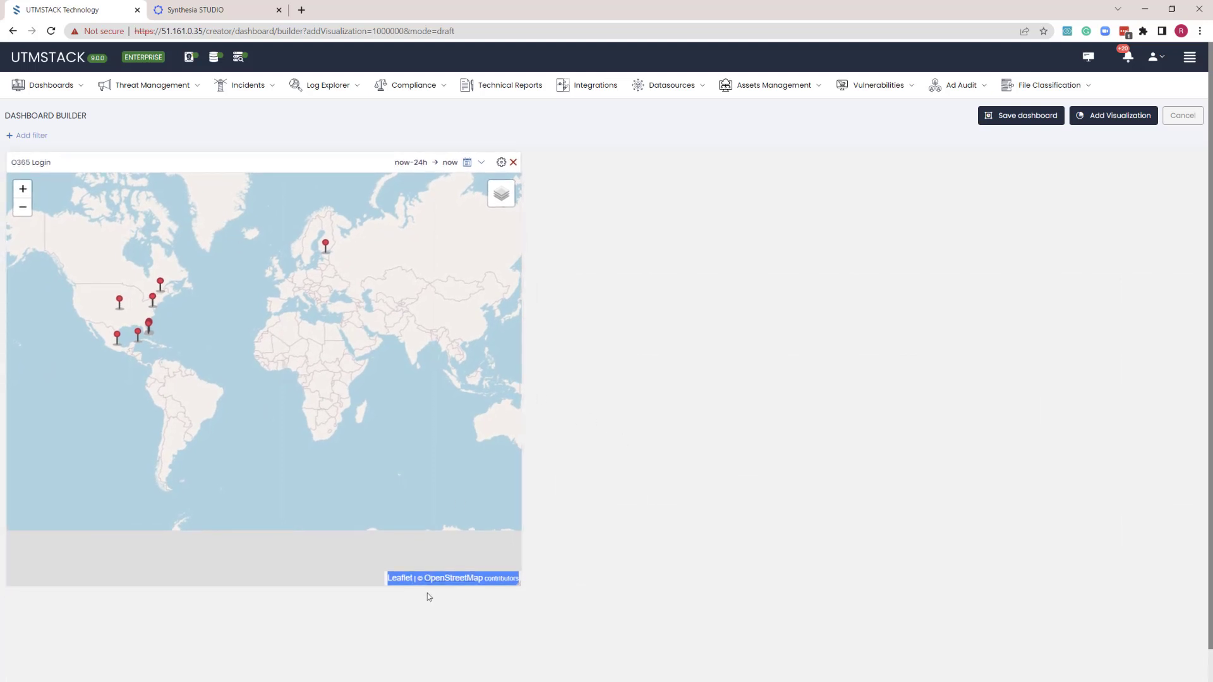
{"action": "left_click_drag", "start_coordinate": [382, 585], "coordinate": [384, 545]}
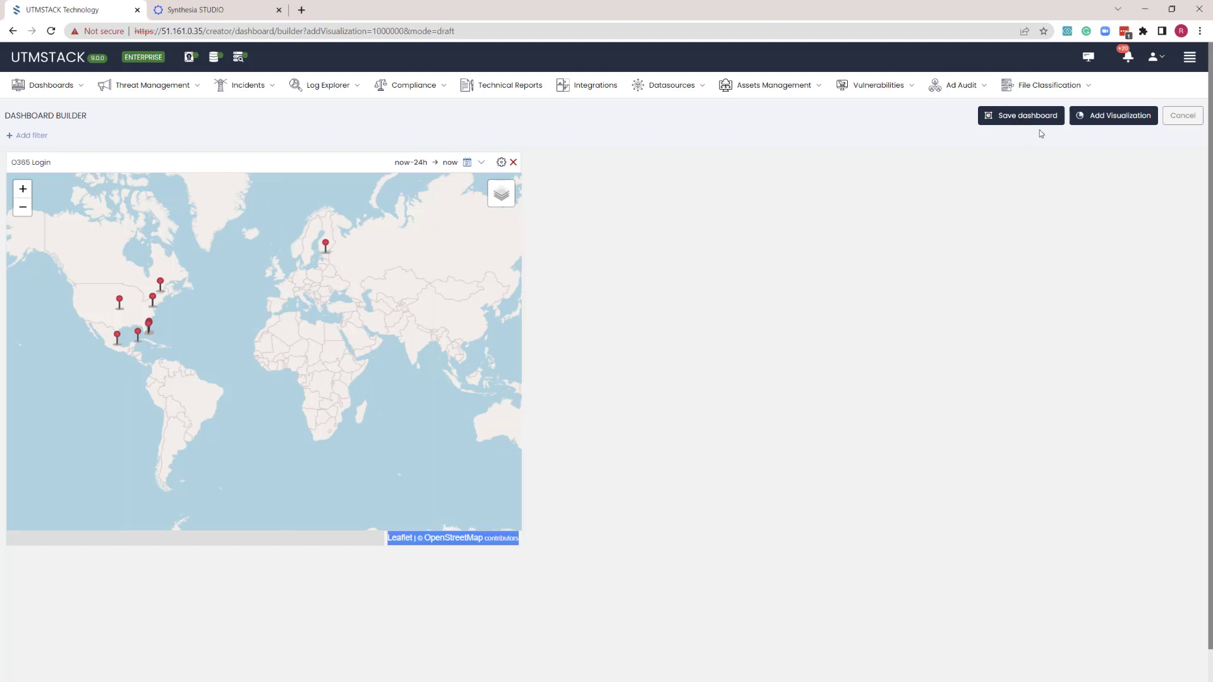
Create a new Table visualization for the dashboard using the log-o365-* source.
{"action": "left_click", "coordinate": [1104, 117]}
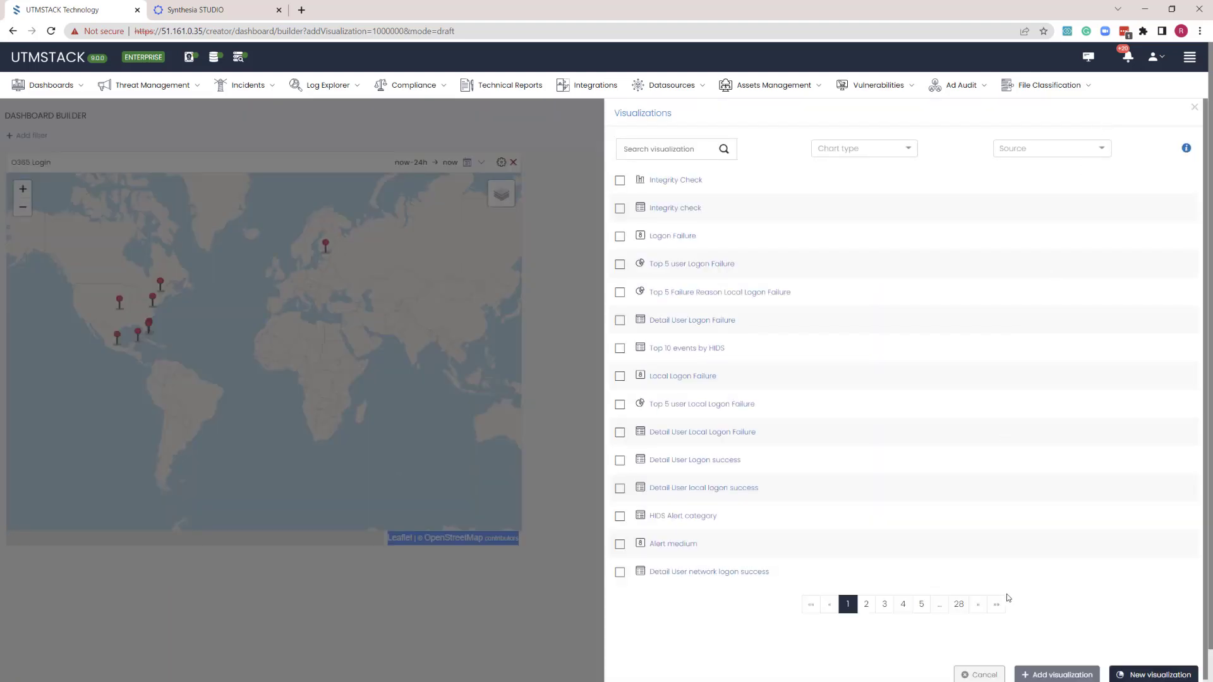
{"action": "left_click", "coordinate": [1129, 676]}
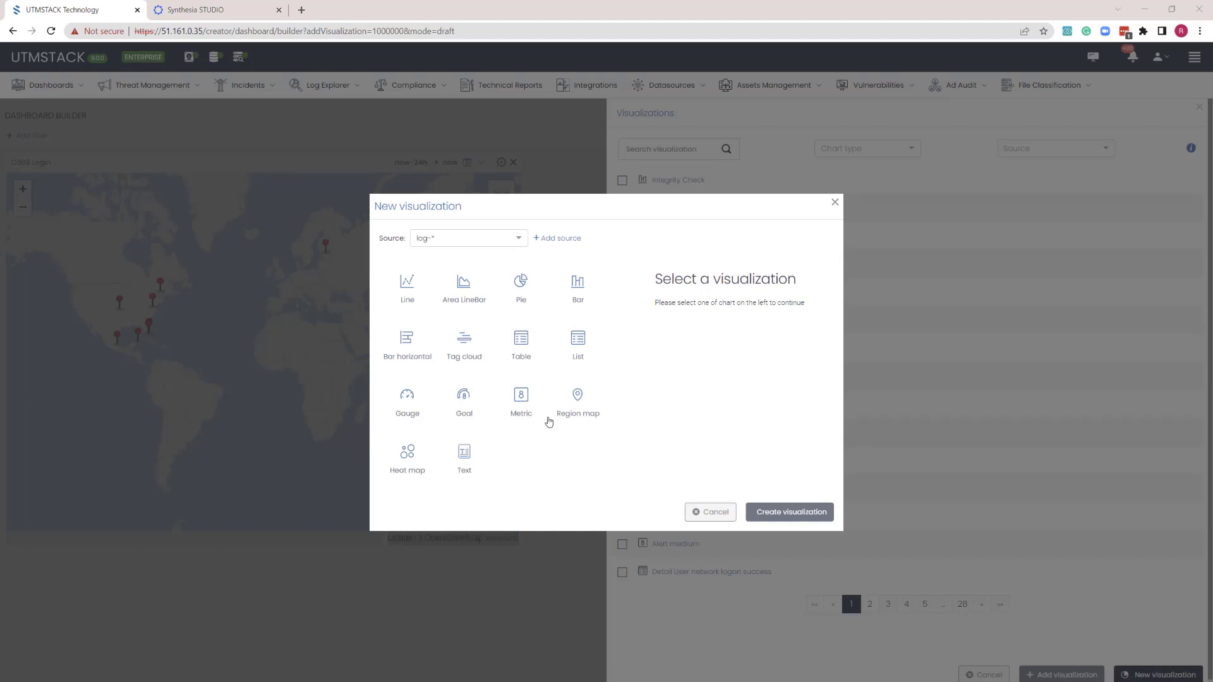
{"action": "left_click", "coordinate": [523, 348]}
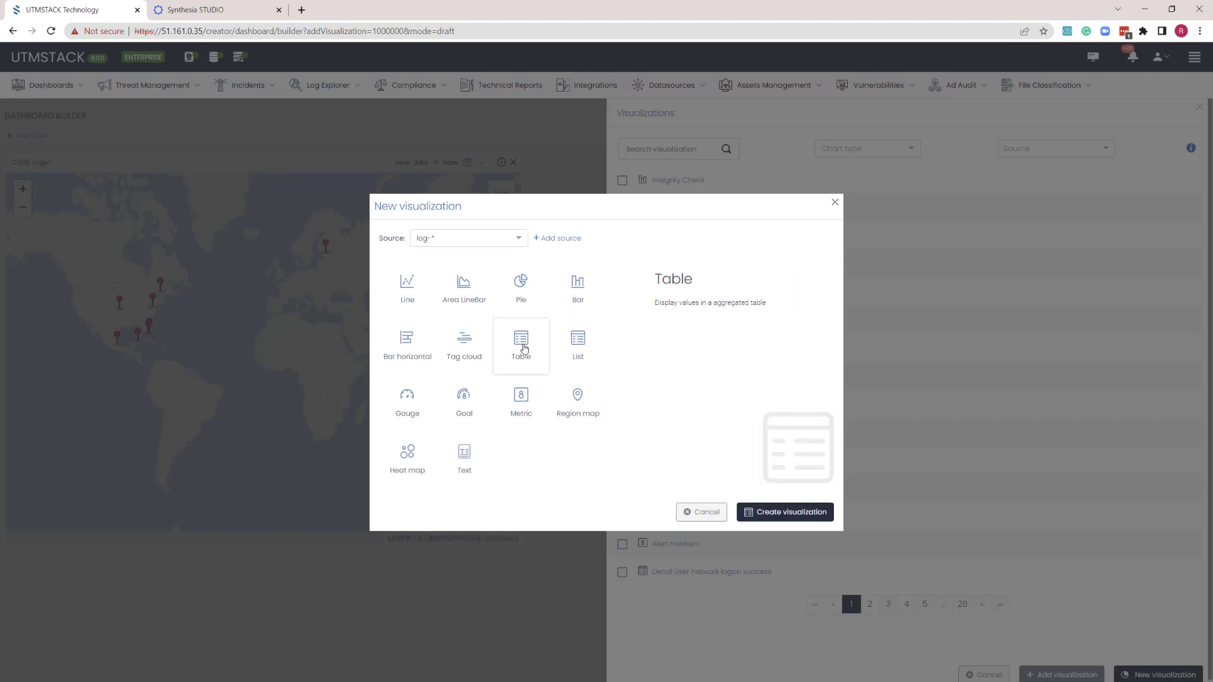
{"action": "left_click", "coordinate": [516, 240]}
{"action": "type", "text": "o365"}
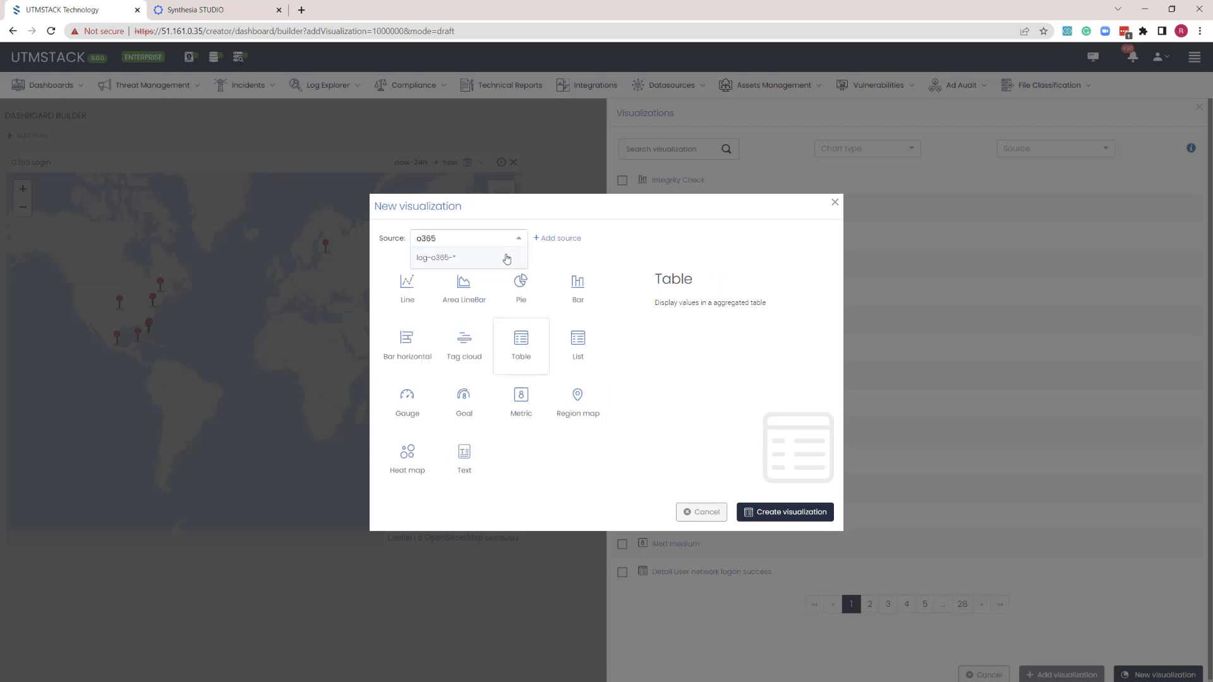
{"action": "left_click", "coordinate": [507, 258]}
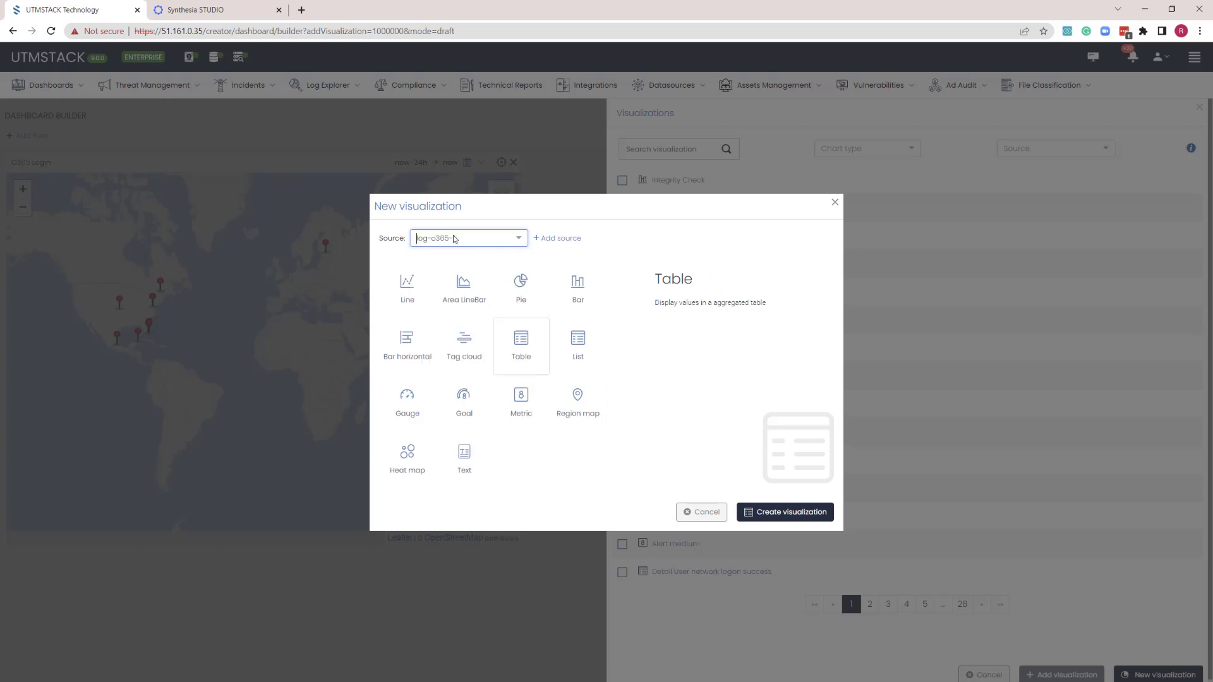
{"action": "left_click", "coordinate": [786, 514]}
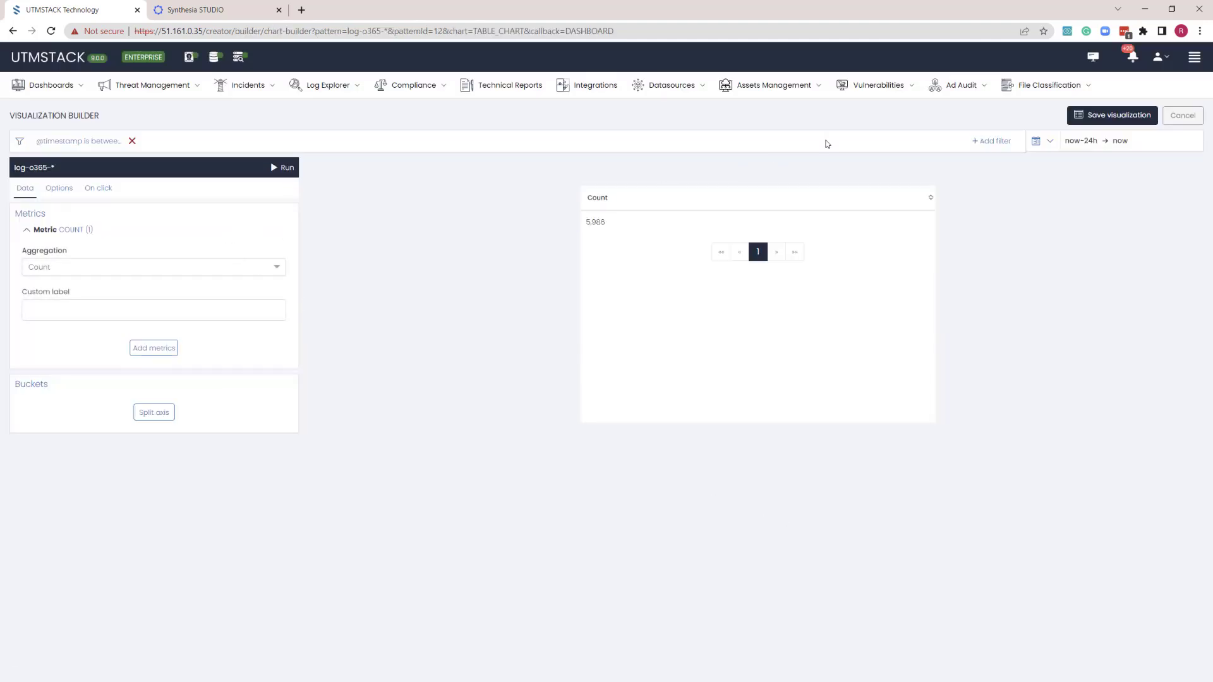
Add a filter where logx.o365.ResultStatus.keyword is Failed.
{"action": "left_click", "coordinate": [1001, 146]}
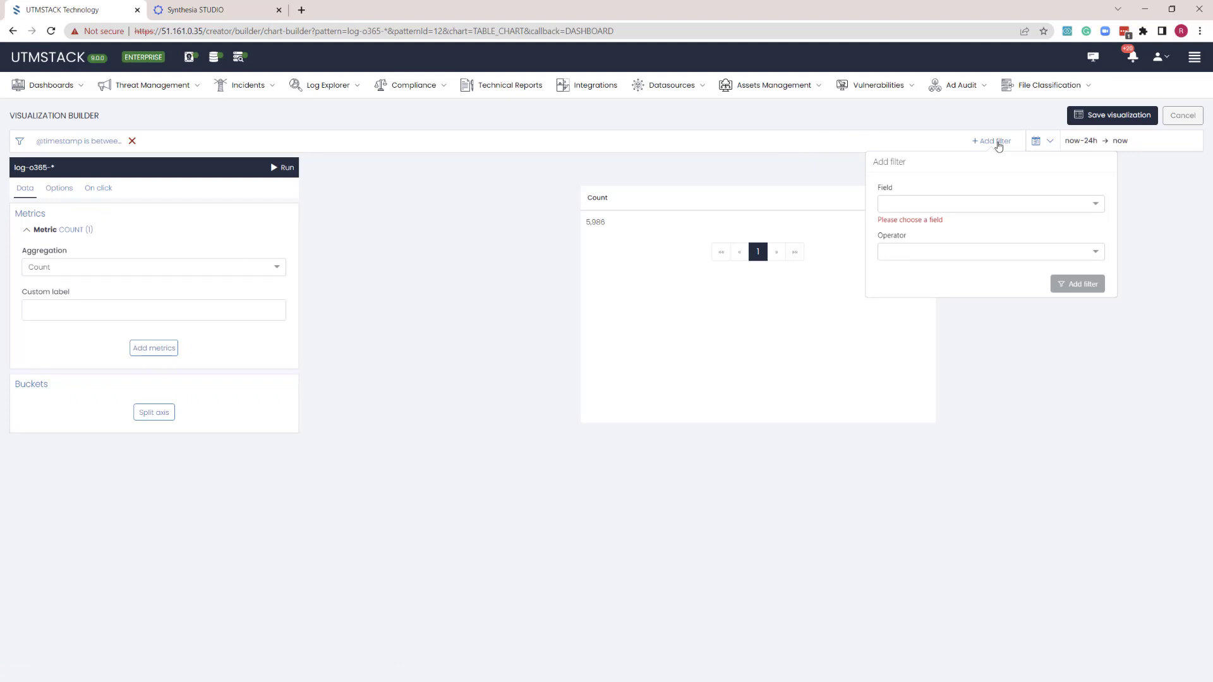
{"action": "left_click", "coordinate": [969, 208]}
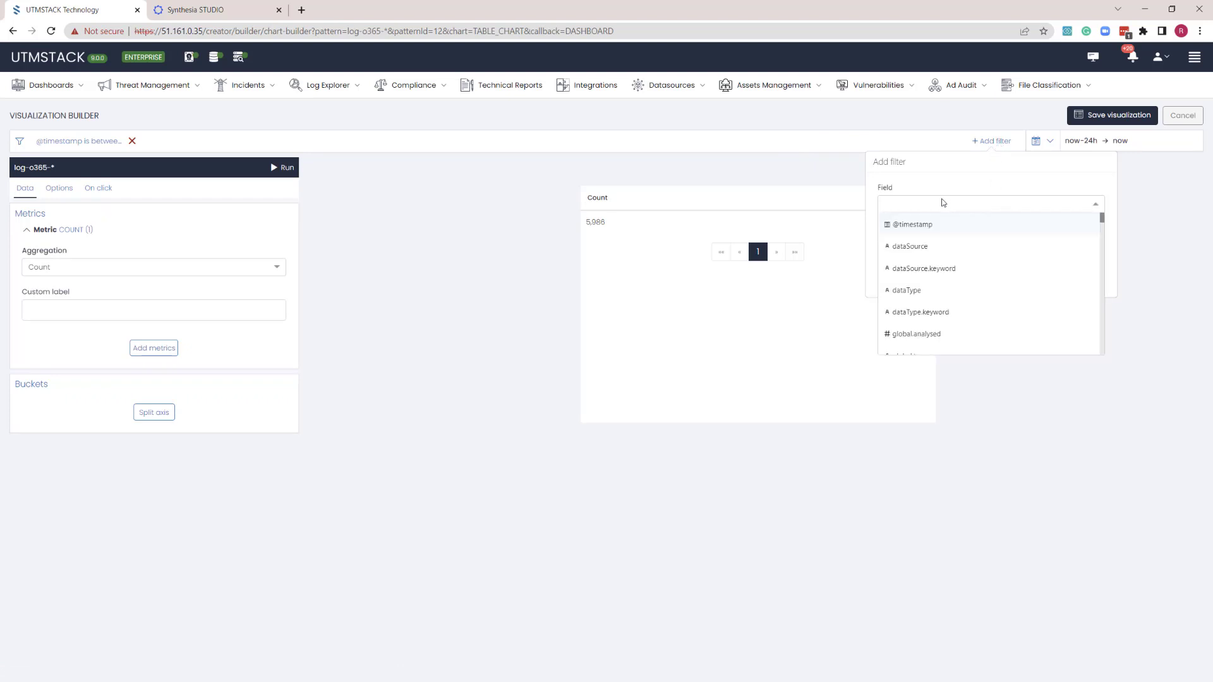
{"action": "type", "text": "o365"}
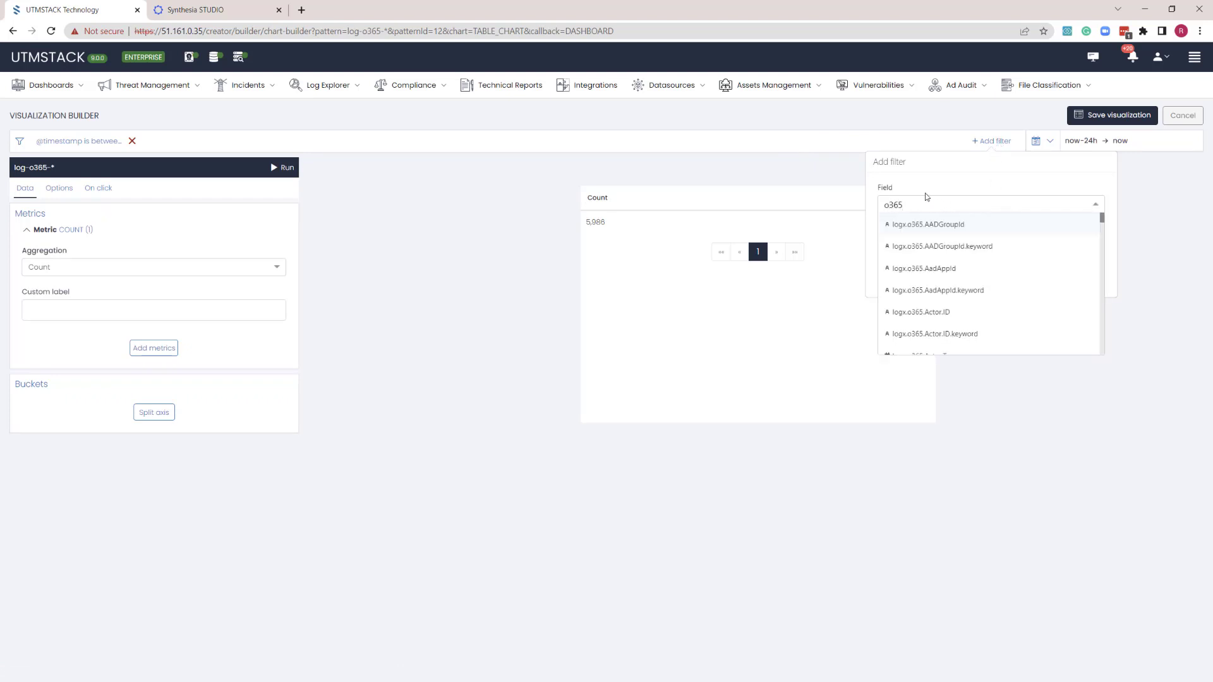
{"action": "type", "text": ".result"}
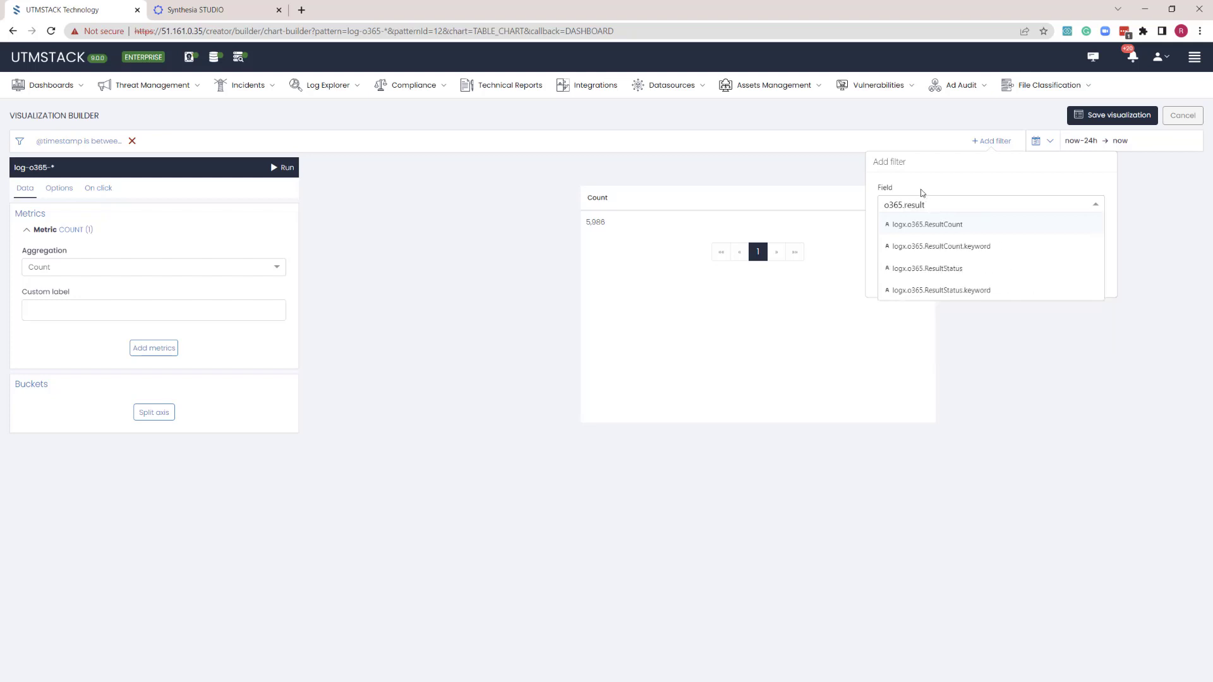
{"action": "left_click", "coordinate": [940, 290]}
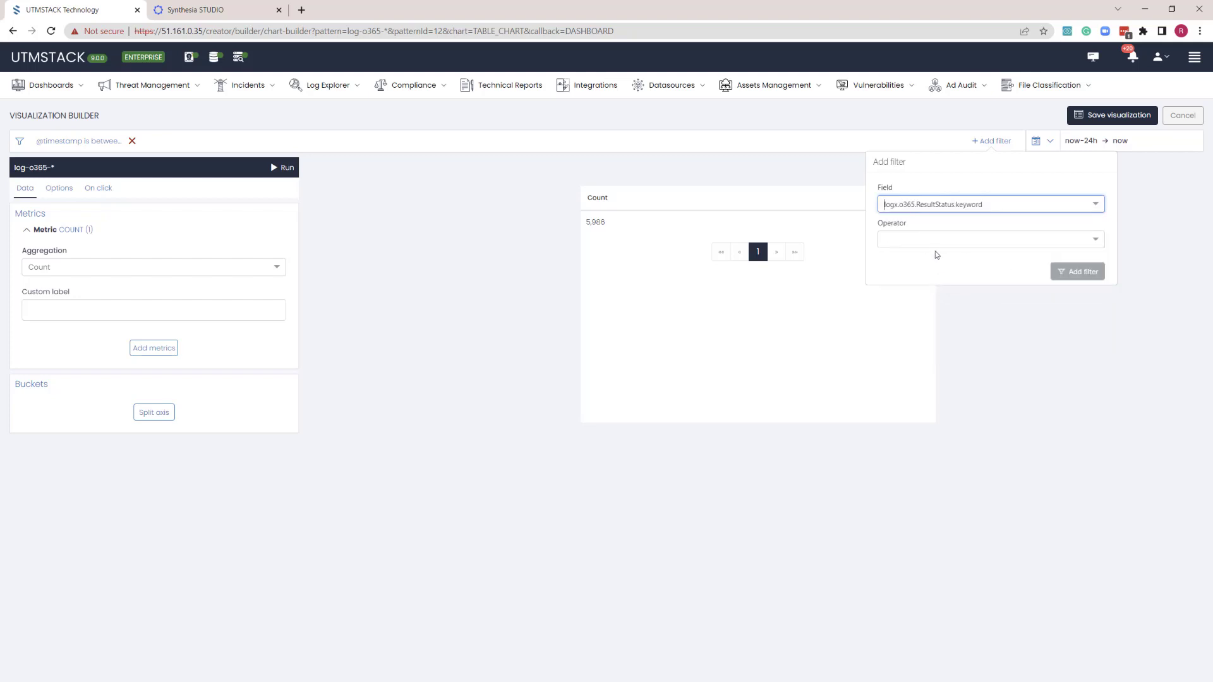
{"action": "left_click", "coordinate": [935, 246]}
{"action": "left_click", "coordinate": [925, 262]}
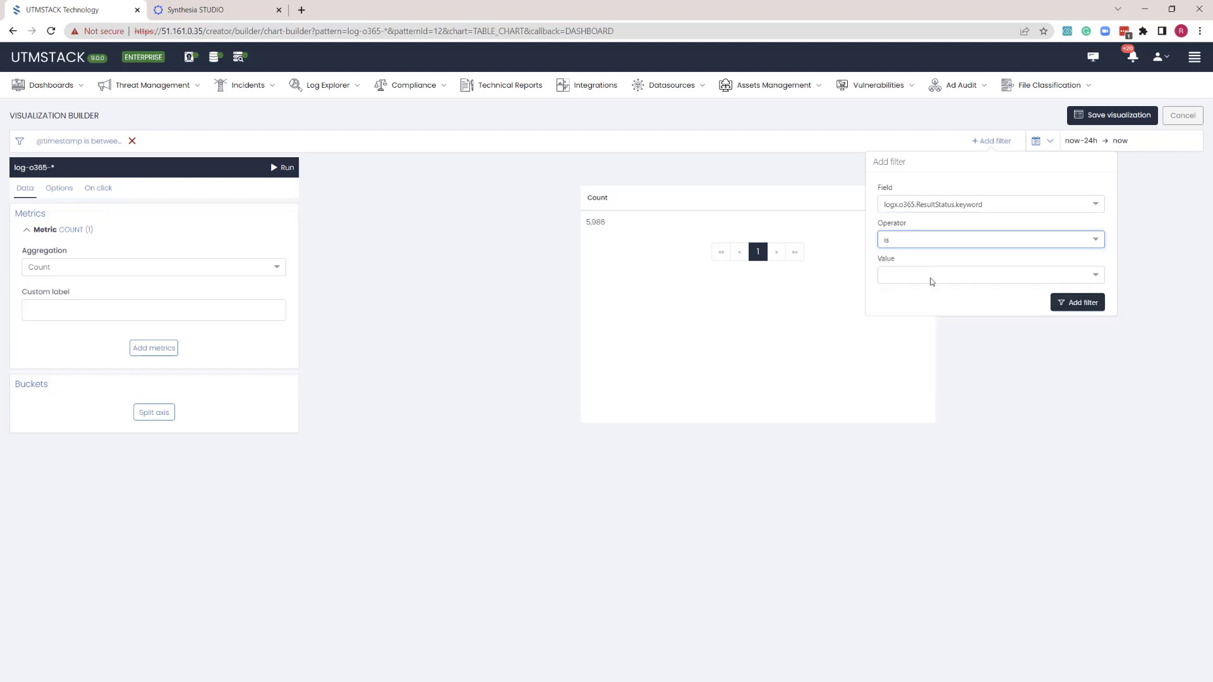
{"action": "left_click", "coordinate": [932, 281]}
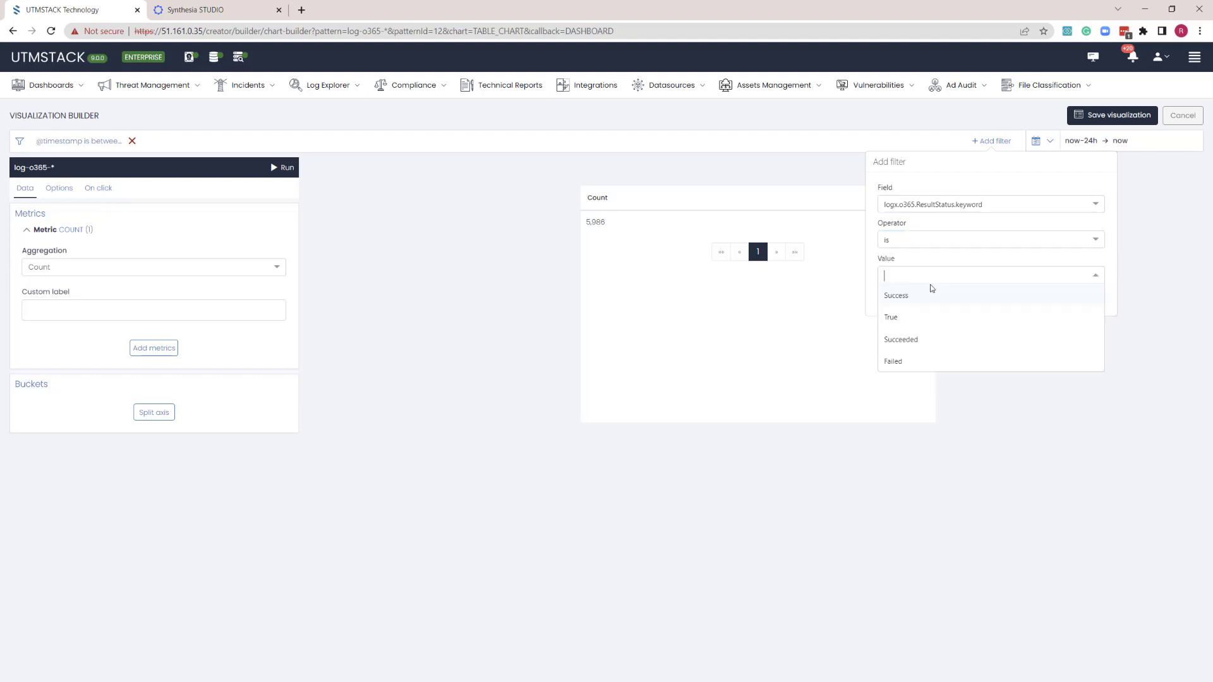
{"action": "left_click", "coordinate": [910, 363]}
{"action": "left_click", "coordinate": [1058, 302]}
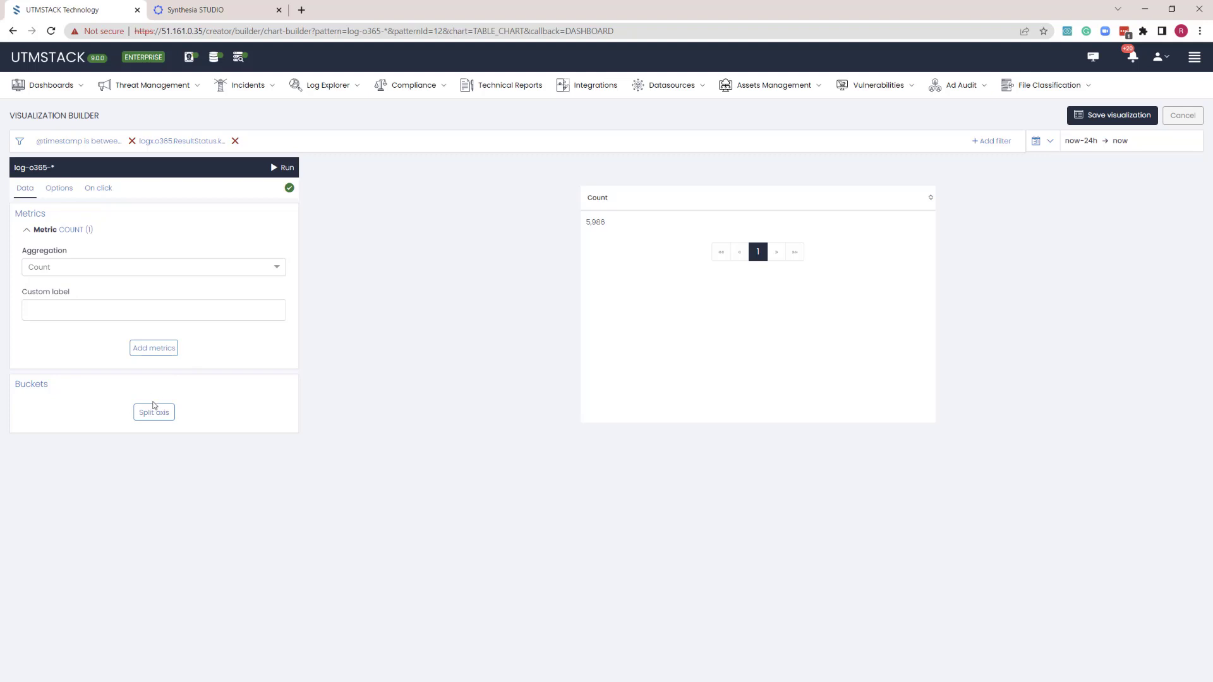
Add a split axis bucket with the Terms aggregation on the field logx.o365.TargetUserId.keyword.
{"action": "left_click", "coordinate": [156, 412]}
{"action": "left_click", "coordinate": [159, 443]}
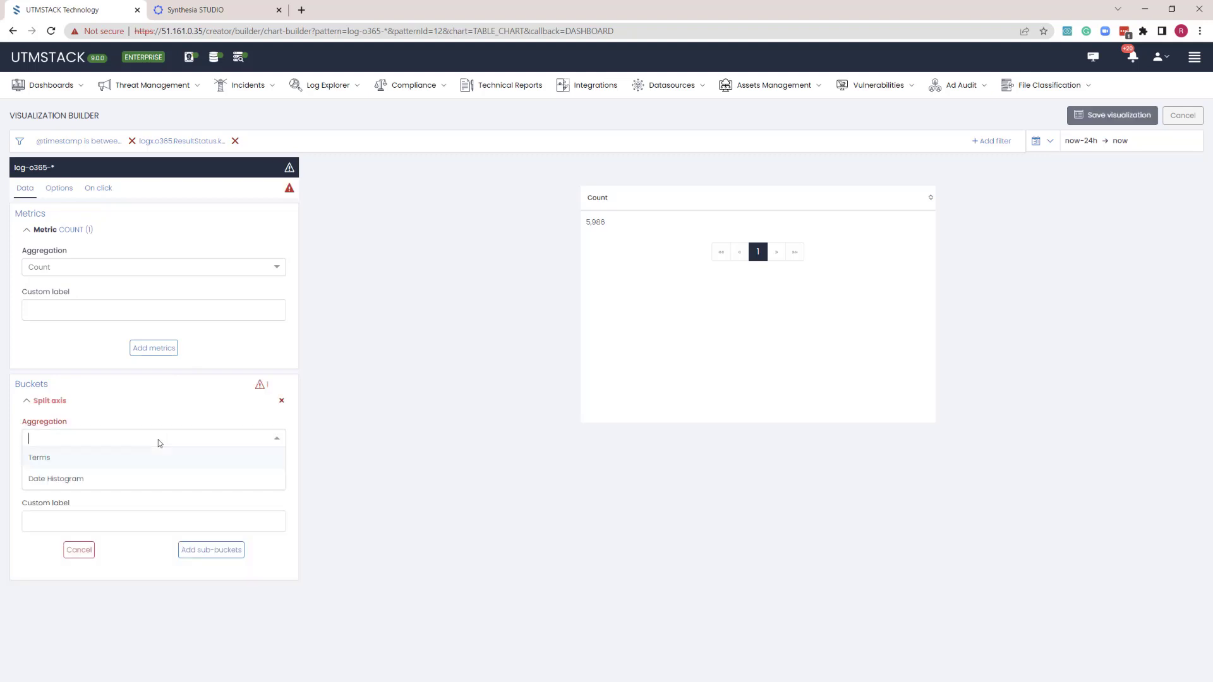
{"action": "left_click", "coordinate": [137, 460]}
{"action": "left_click", "coordinate": [128, 485]}
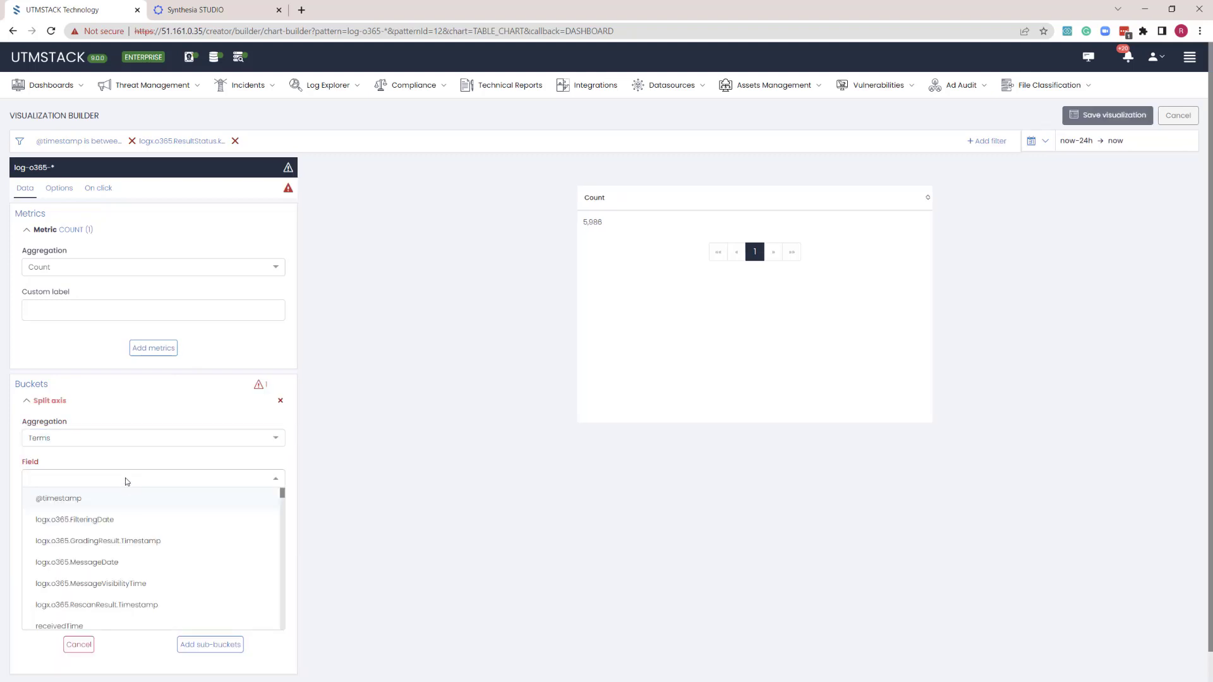
{"action": "type", "text": "UserID"}
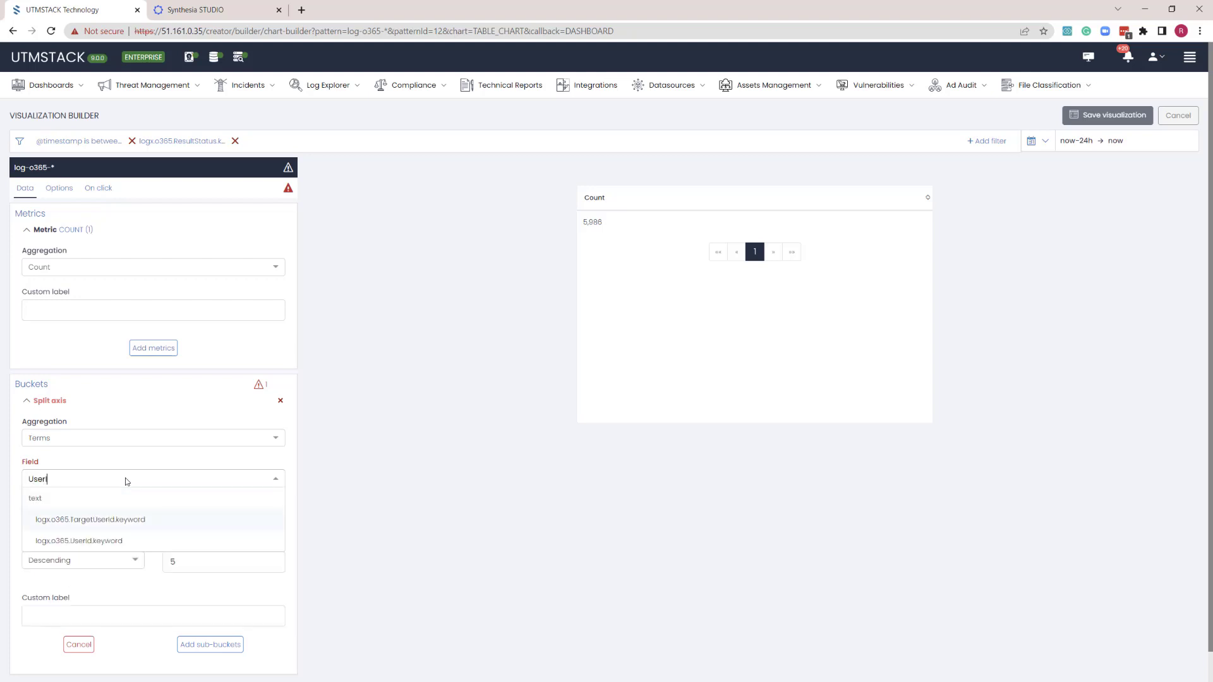
{"action": "left_click", "coordinate": [135, 524]}
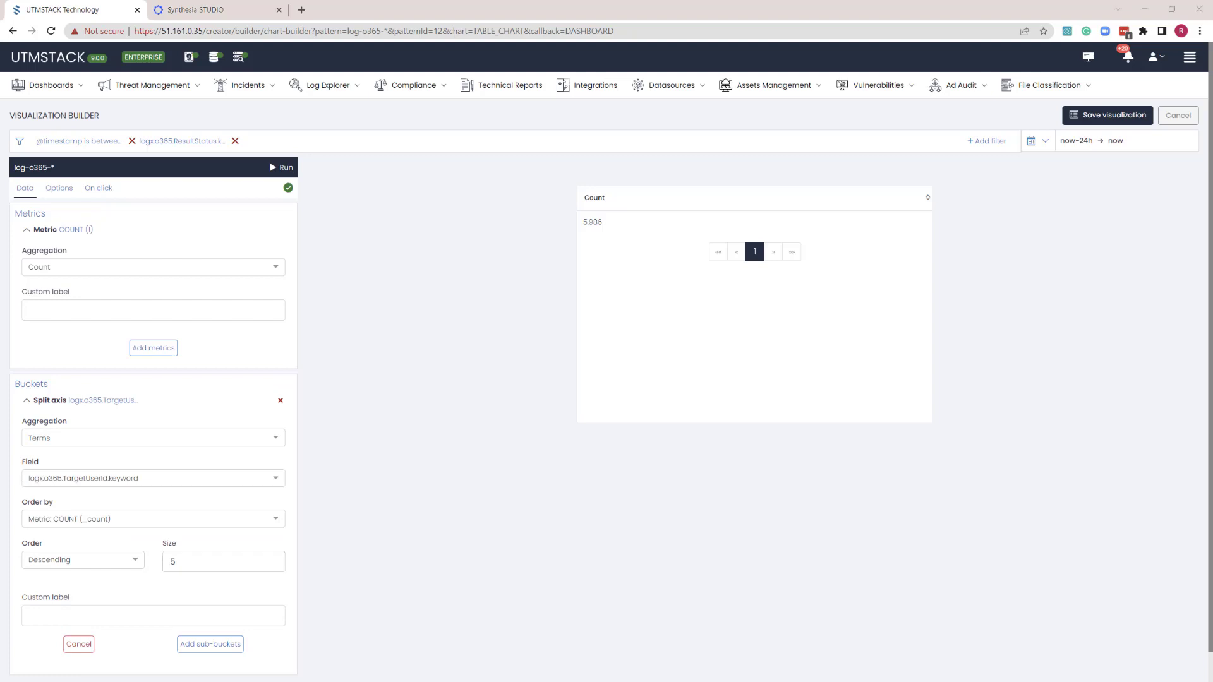
Set the table bucket's size to 10 and its custom label to User name.
{"action": "left_click", "coordinate": [190, 561]}
{"action": "key", "text": "BackSpace"}
{"action": "type", "text": "10"}
{"action": "left_click", "coordinate": [389, 462]}
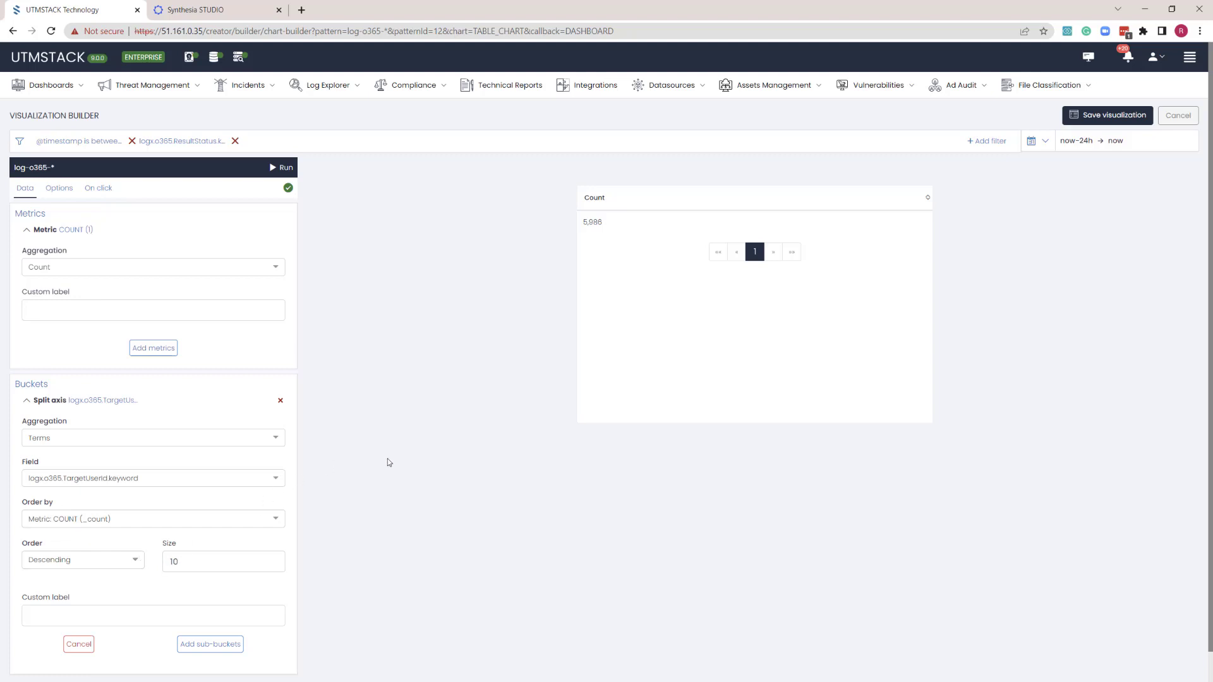
{"action": "left_click", "coordinate": [168, 612]}
{"action": "type", "text": "User name"}
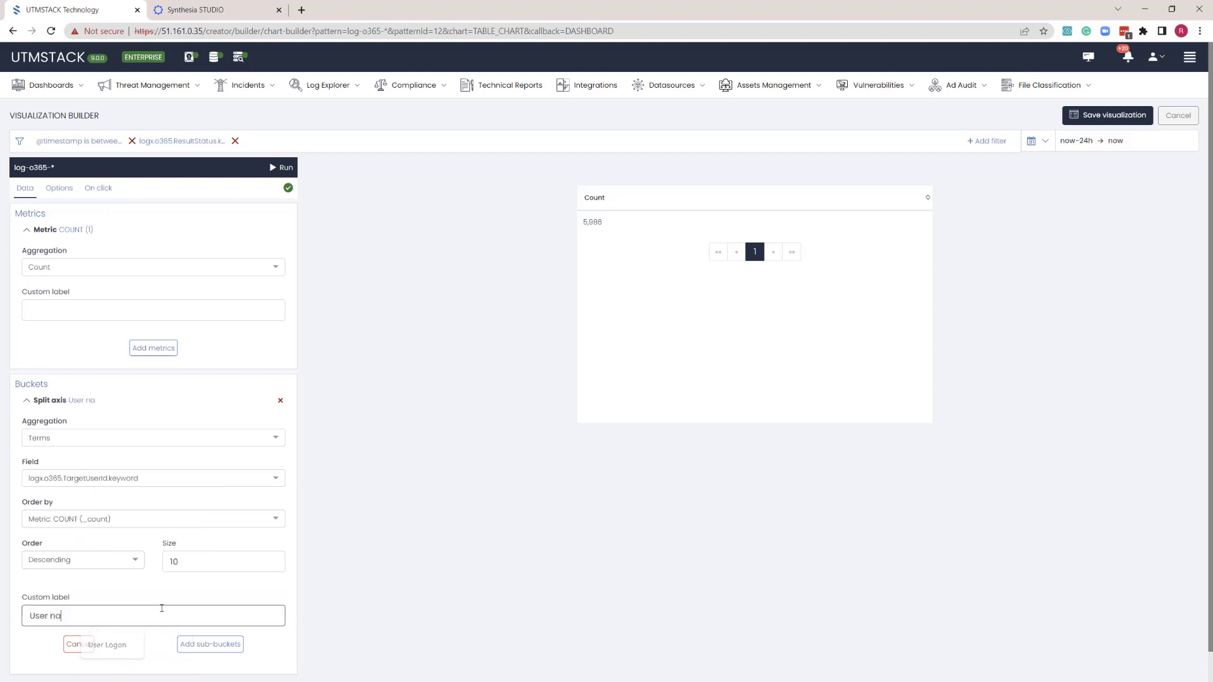
{"action": "left_click", "coordinate": [386, 543]}
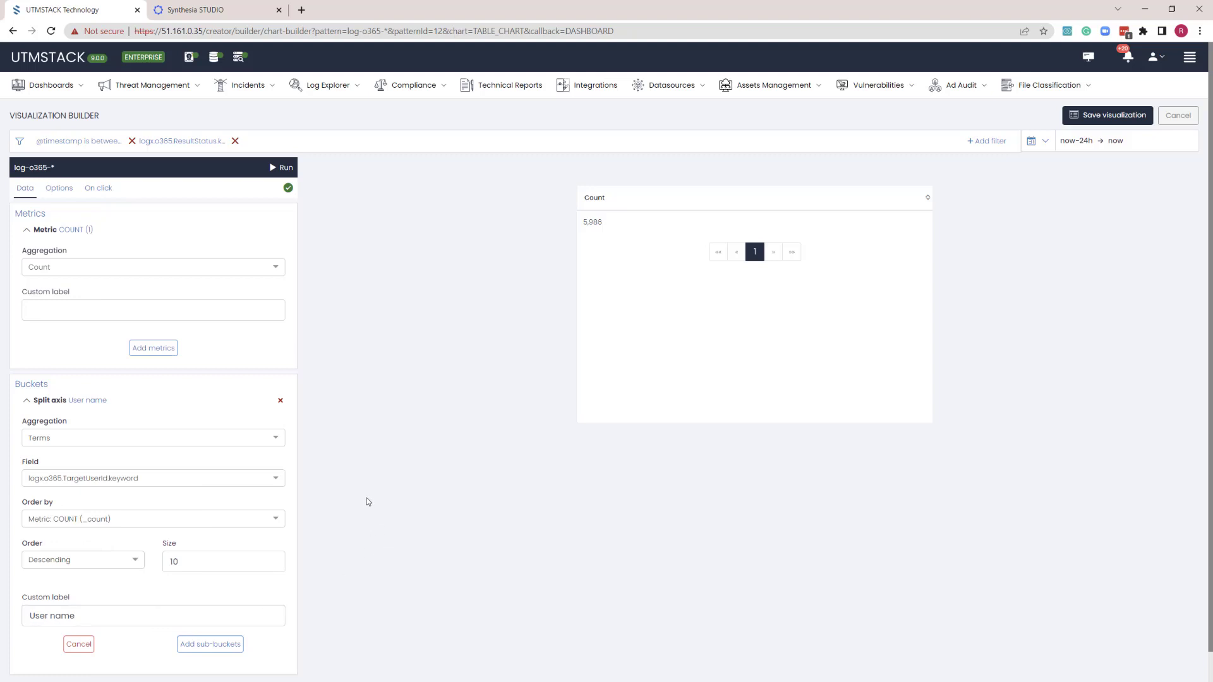
Review the table's display options and click-action setting, and run the visualization.
{"action": "left_click", "coordinate": [65, 189]}
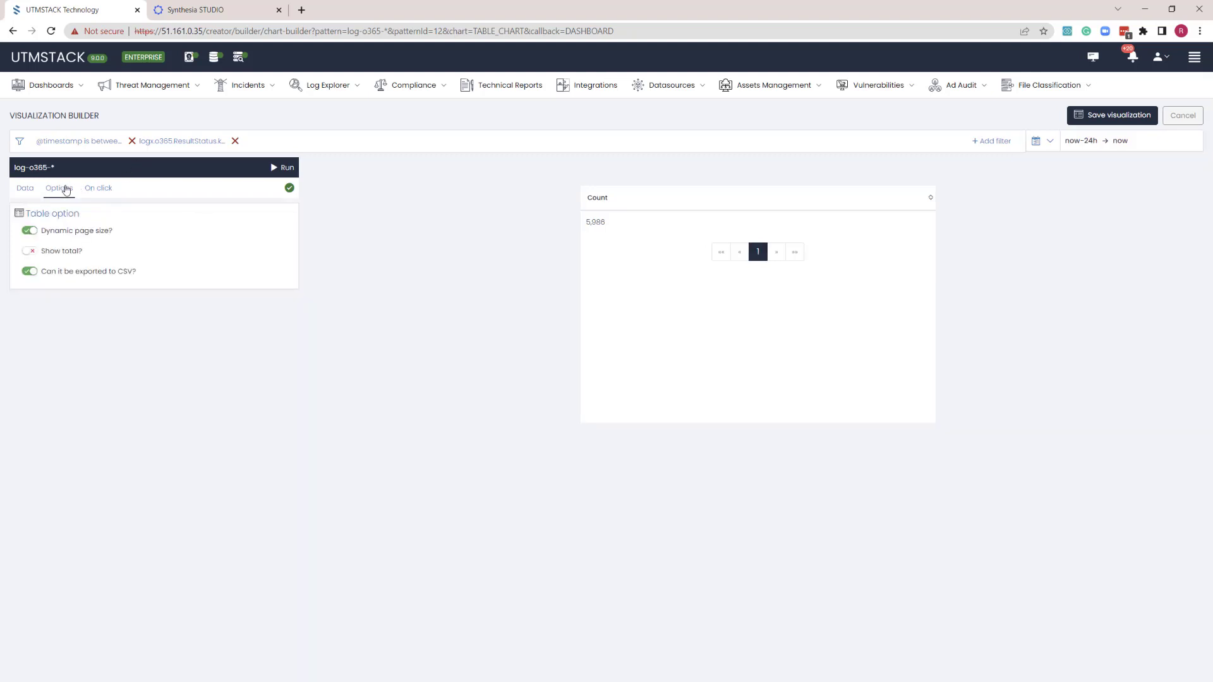
{"action": "left_click", "coordinate": [91, 191]}
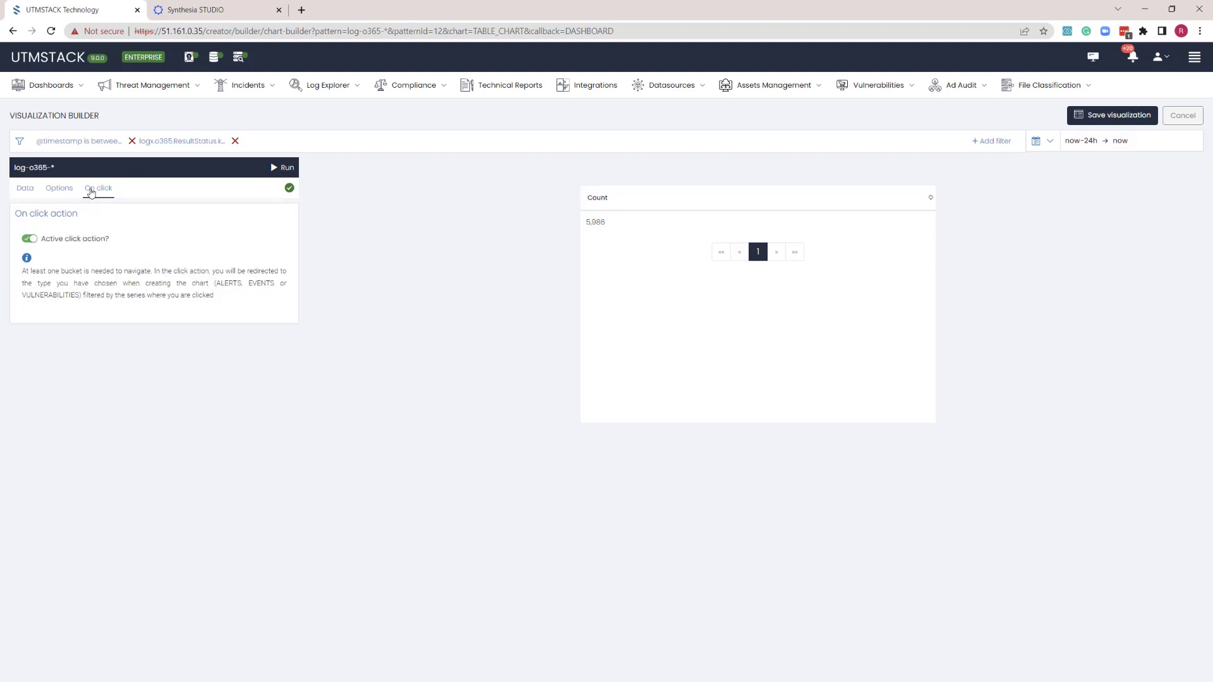
{"action": "left_click", "coordinate": [26, 188]}
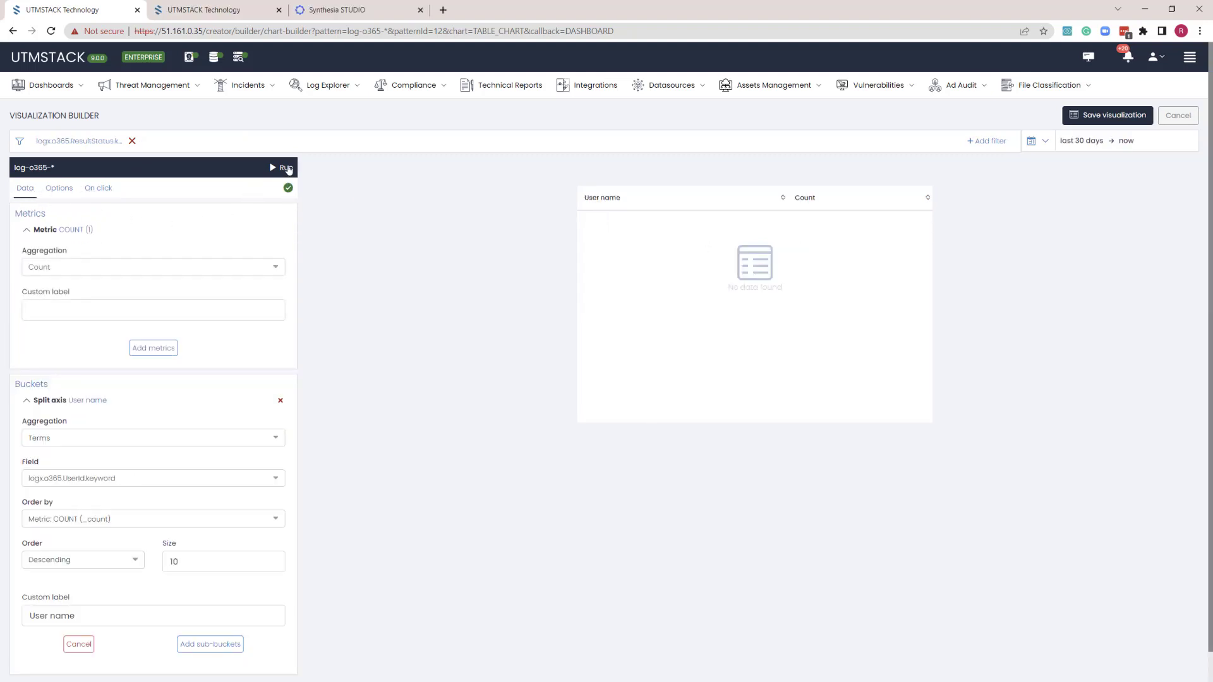
{"action": "left_click", "coordinate": [286, 167]}
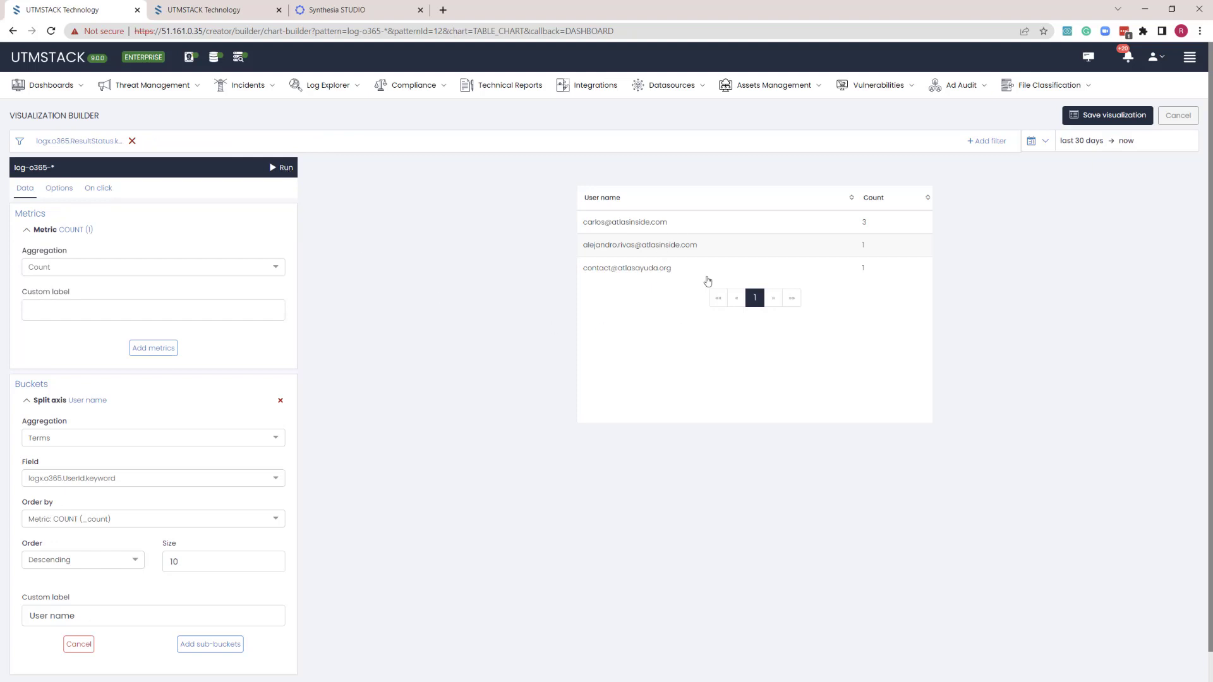
Save the table visualization under the name Failed Logon Attemps.
{"action": "left_click", "coordinate": [1095, 120]}
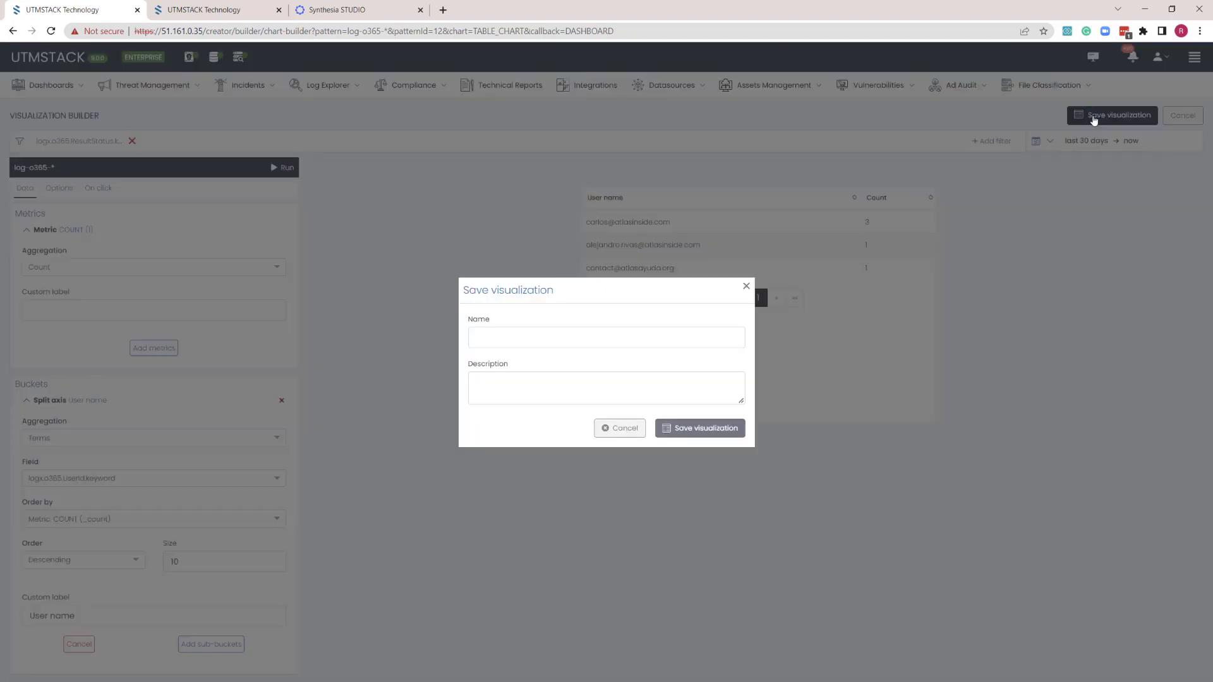
{"action": "left_click", "coordinate": [572, 334]}
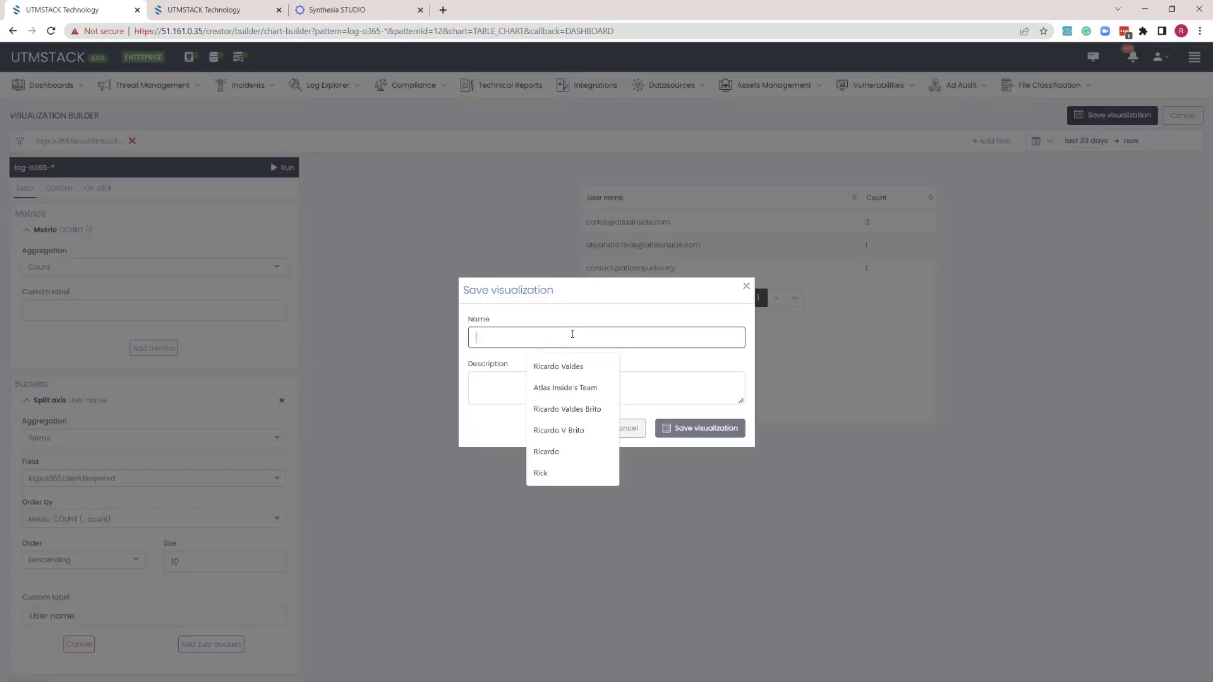
{"action": "type", "text": "Failed Logon At"}
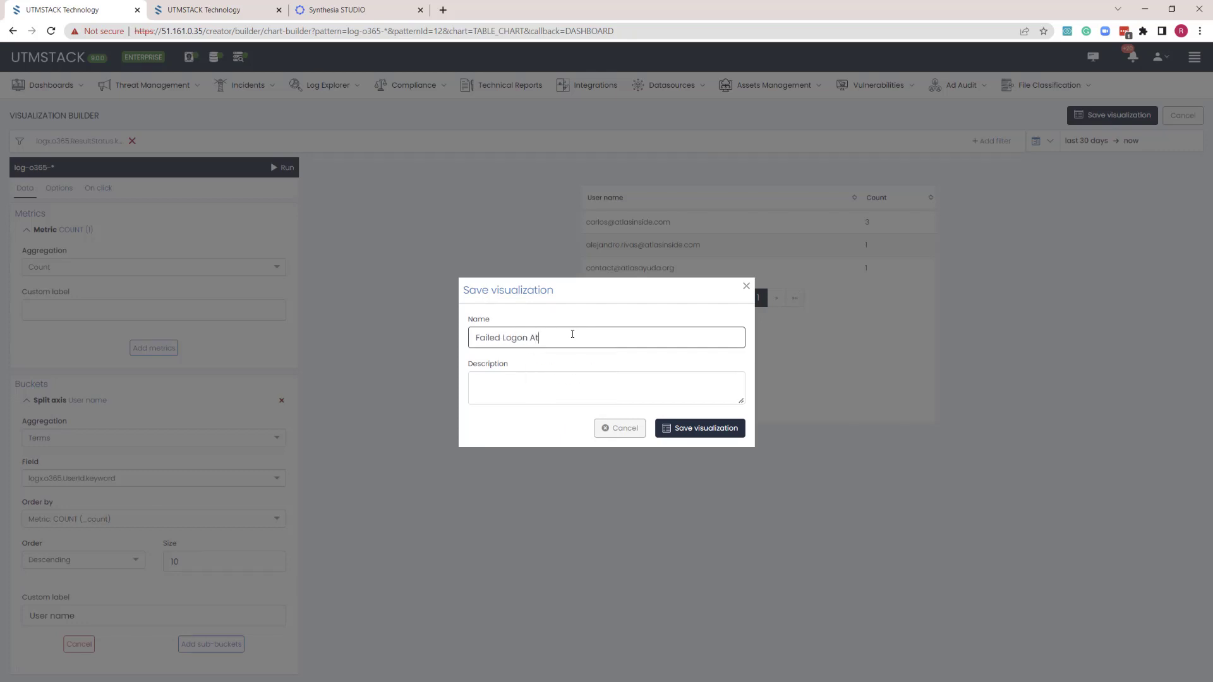
{"action": "type", "text": "temps"}
{"action": "left_click", "coordinate": [712, 430]}
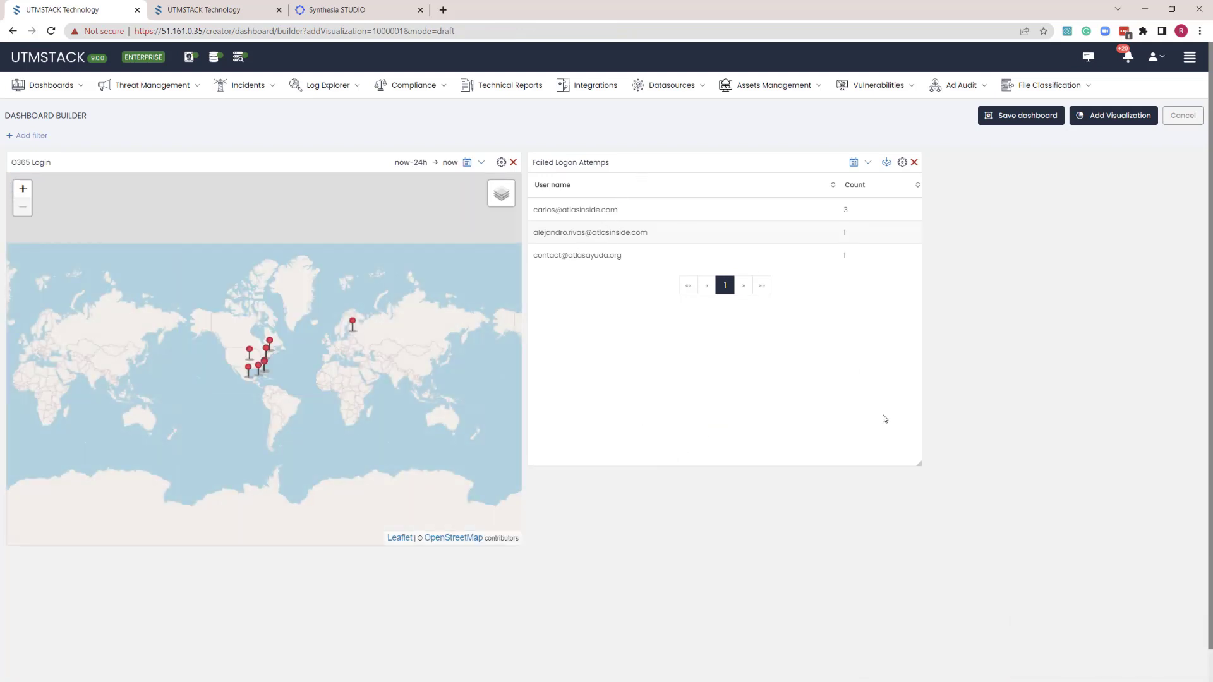
Enlarge the Failed Logon Attemps widget to fill the remaining dashboard width and match the map's height.
{"action": "left_click_drag", "start_coordinate": [920, 462], "coordinate": [1194, 535]}
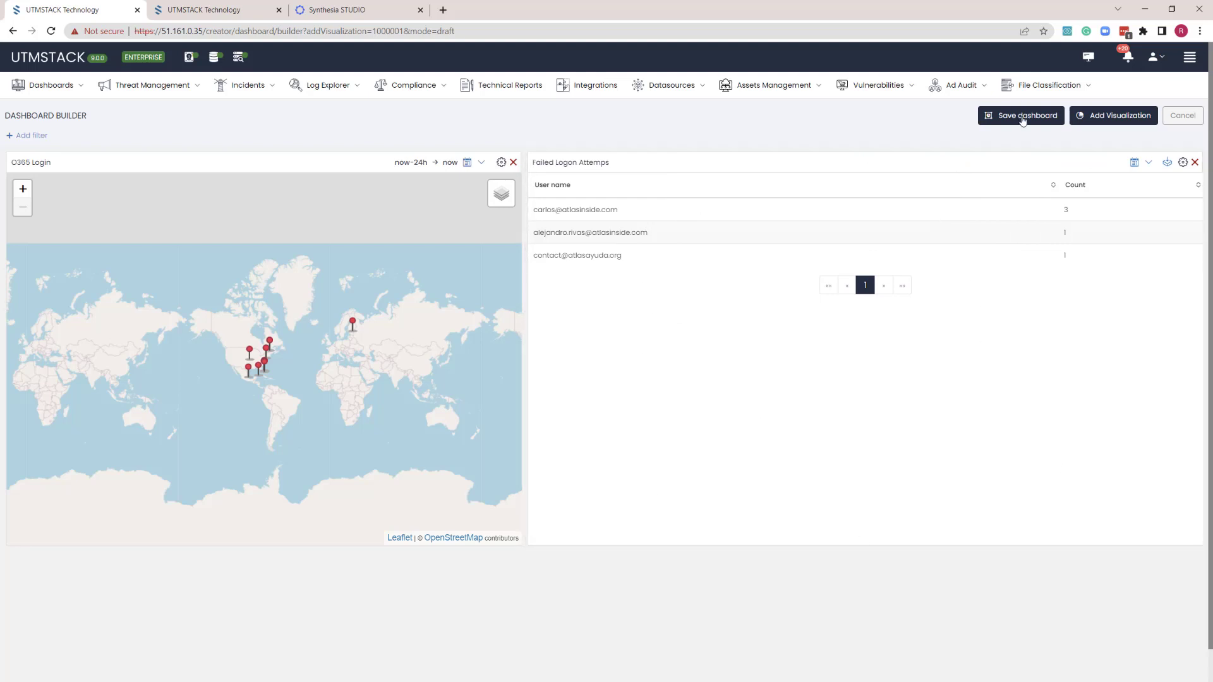
{"action": "left_click", "coordinate": [41, 141]}
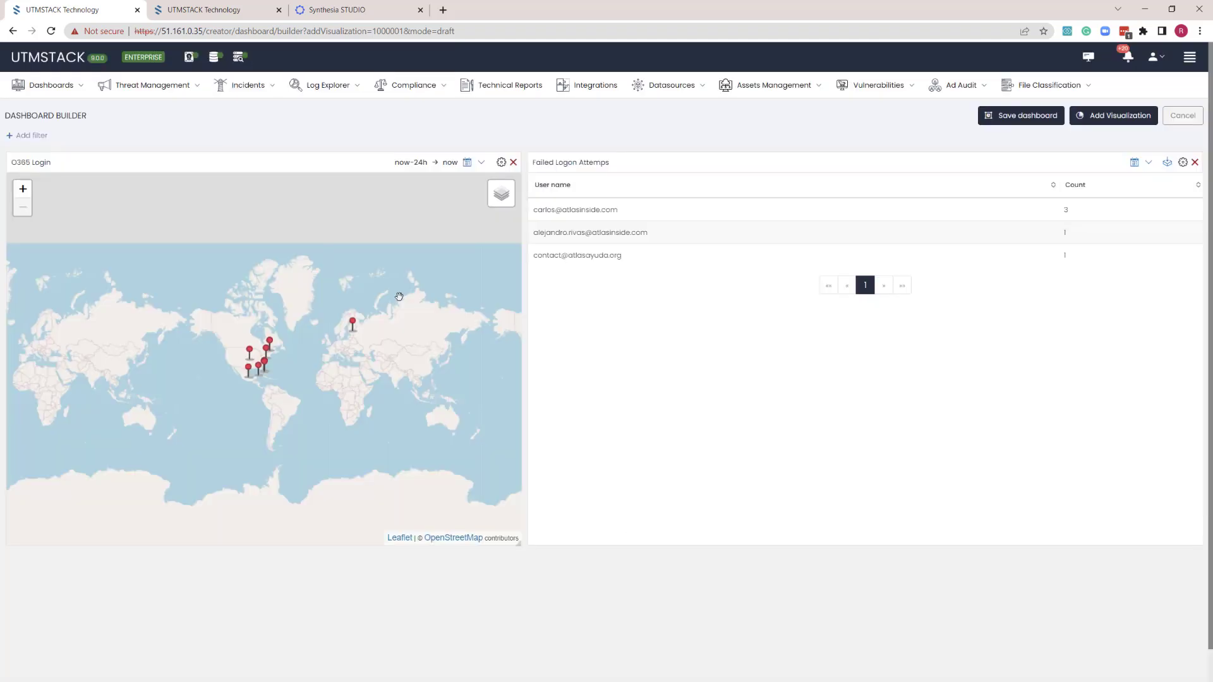
{"action": "left_click", "coordinate": [665, 524]}
Start saving the dashboard with the name O365 successful and failed logon, and use the same text as its description.
{"action": "left_click", "coordinate": [1020, 119]}
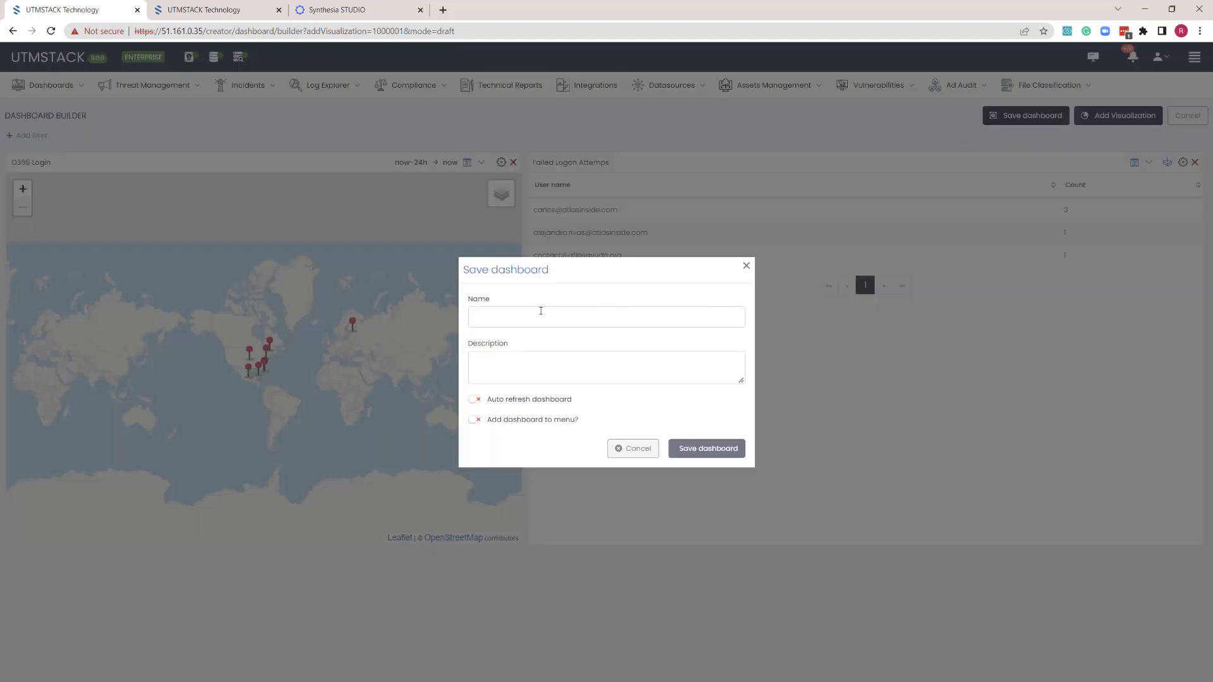
{"action": "left_click", "coordinate": [540, 316]}
{"action": "type", "text": "O"}
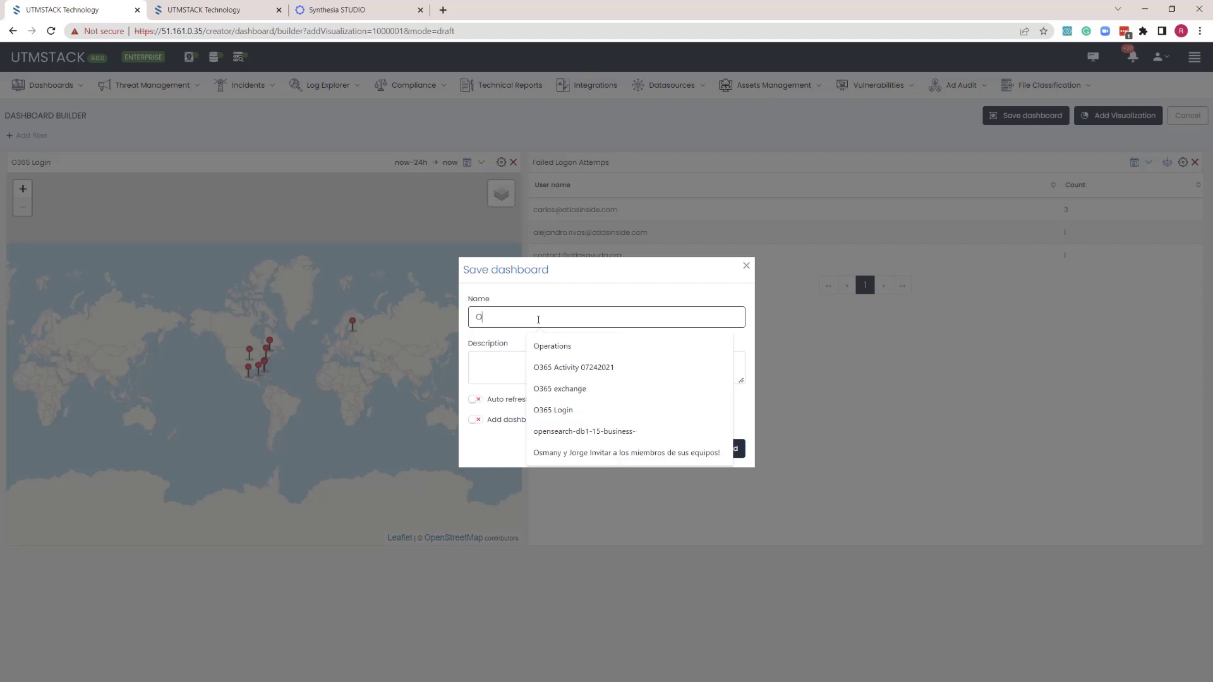
{"action": "type", "text": "365"}
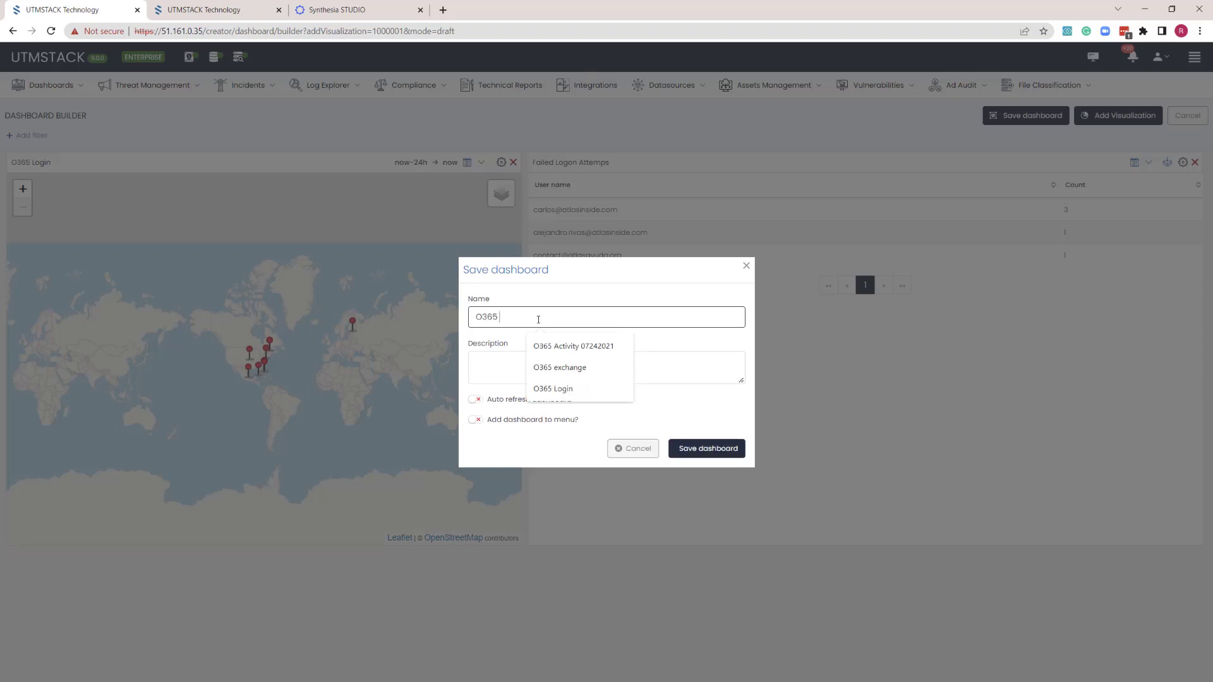
{"action": "type", "text": " failed logon"}
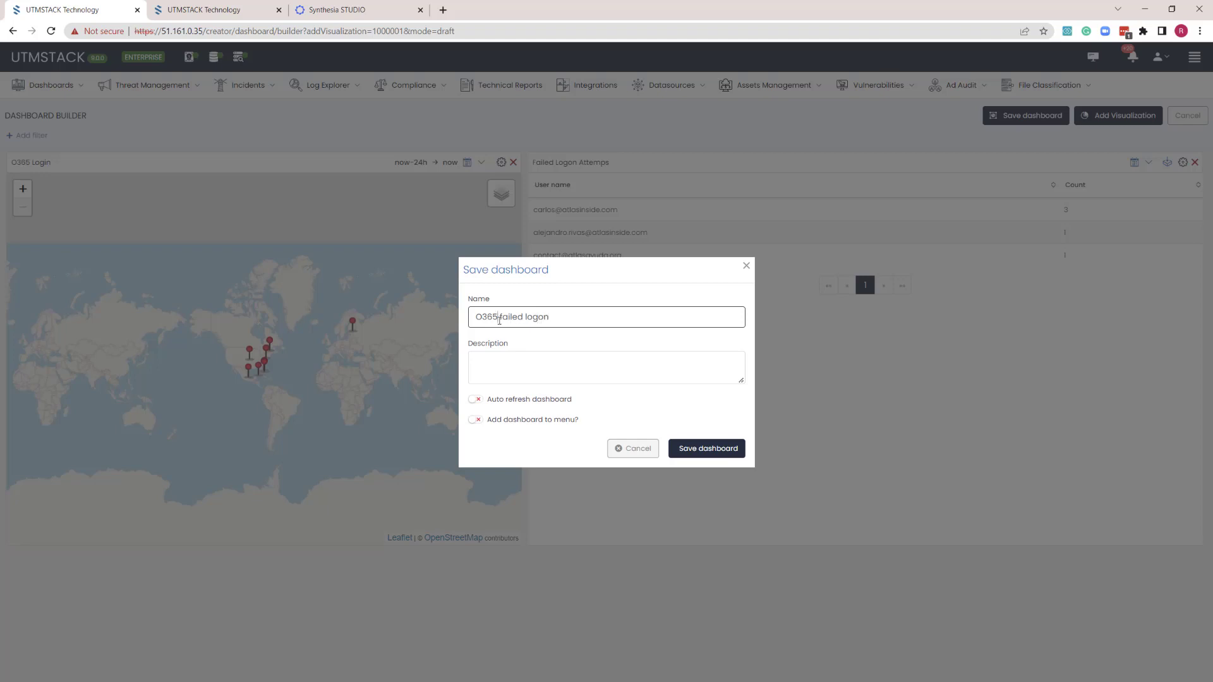
{"action": "left_click", "coordinate": [499, 320]}
{"action": "type", "text": "successful and"}
{"action": "triple_click", "coordinate": [569, 318]}
{"action": "key", "text": "ctrl+c"}
{"action": "left_click", "coordinate": [563, 360]}
{"action": "key", "text": "ctrl+v"}
Turn on auto refresh for the dashboard with a refresh time of 1 minute.
{"action": "left_click", "coordinate": [475, 400]}
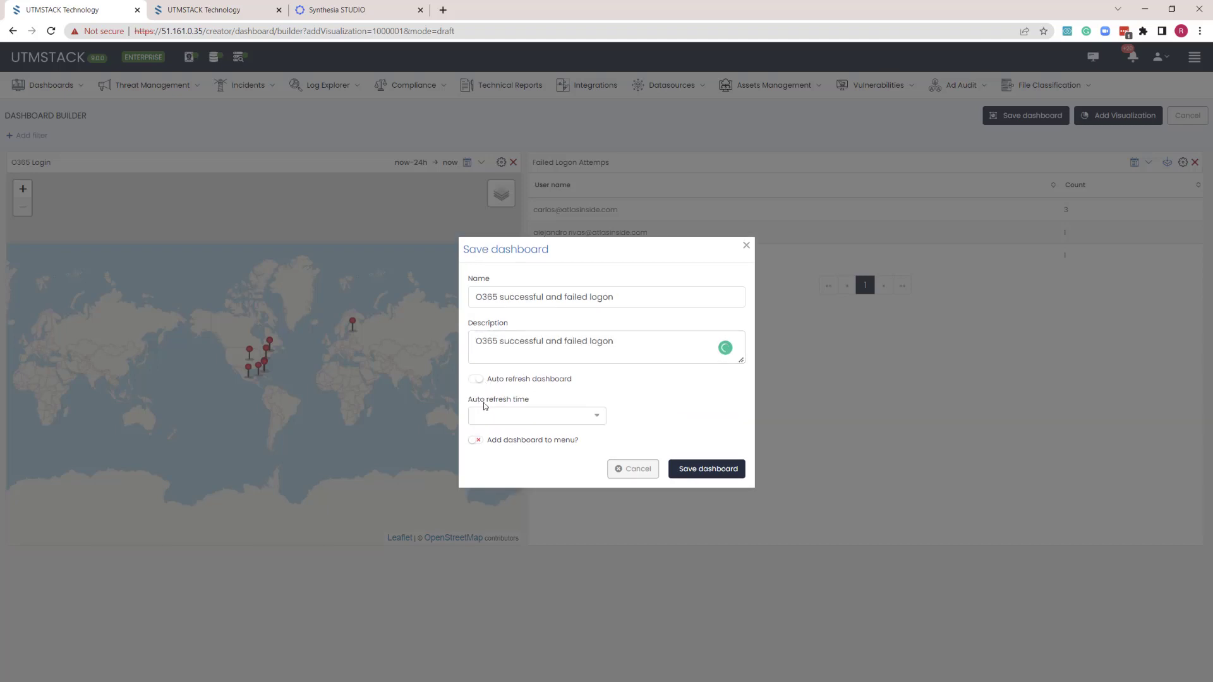
{"action": "left_click", "coordinate": [504, 418]}
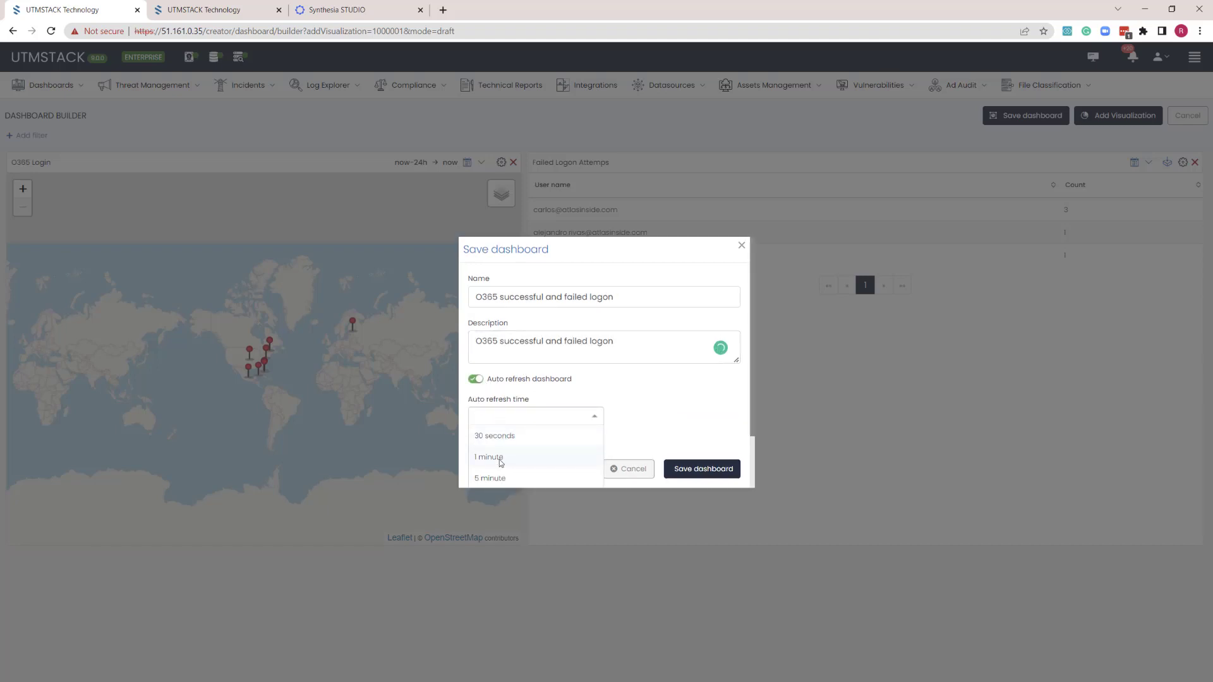
{"action": "left_click", "coordinate": [498, 459]}
Add the dashboard to the navigation under the Dashboards menu.
{"action": "left_click", "coordinate": [478, 442]}
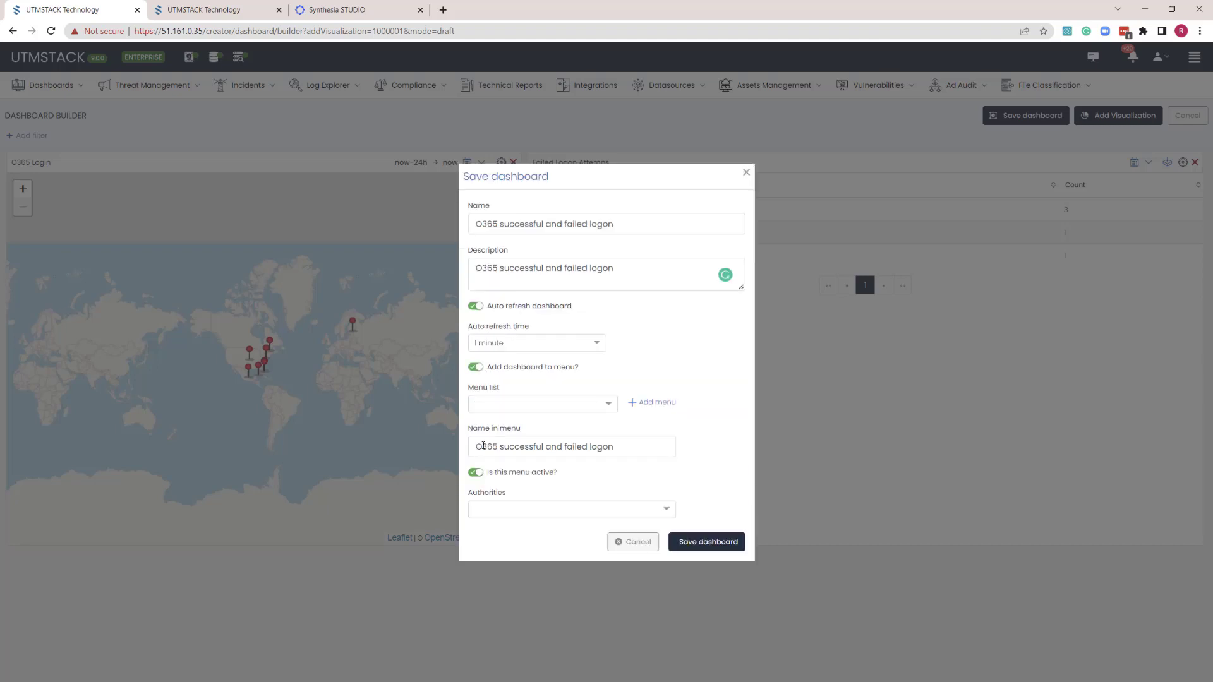
{"action": "left_click", "coordinate": [507, 408]}
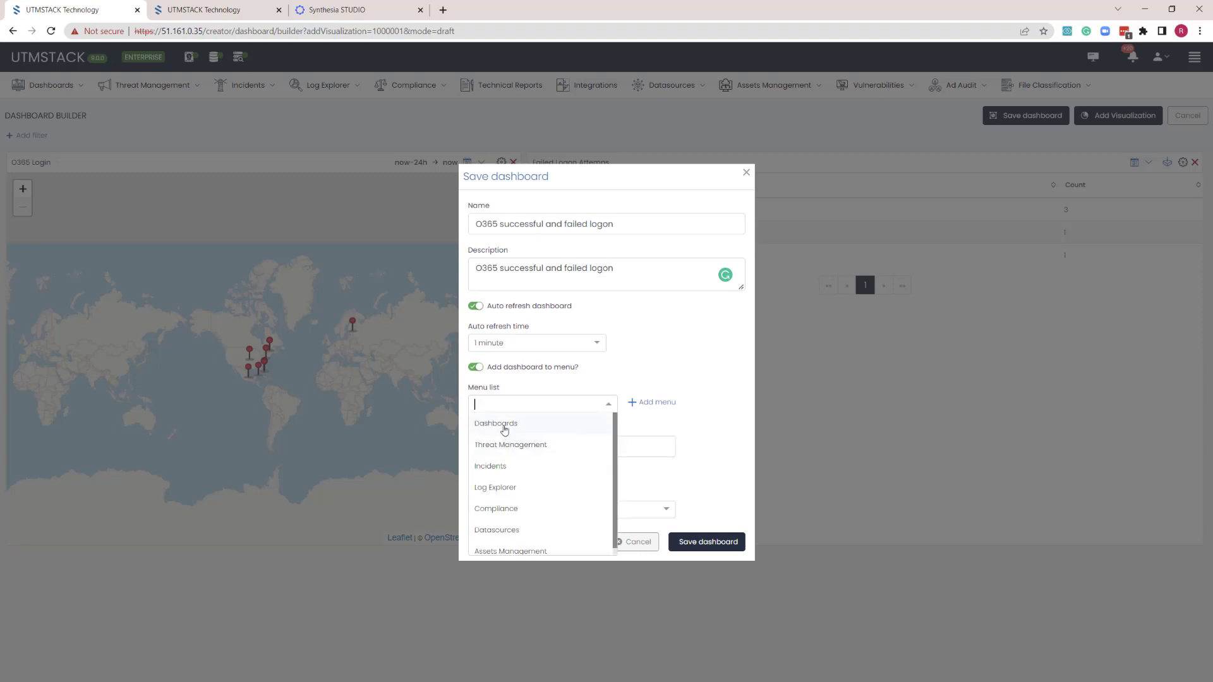
{"action": "left_click", "coordinate": [506, 424]}
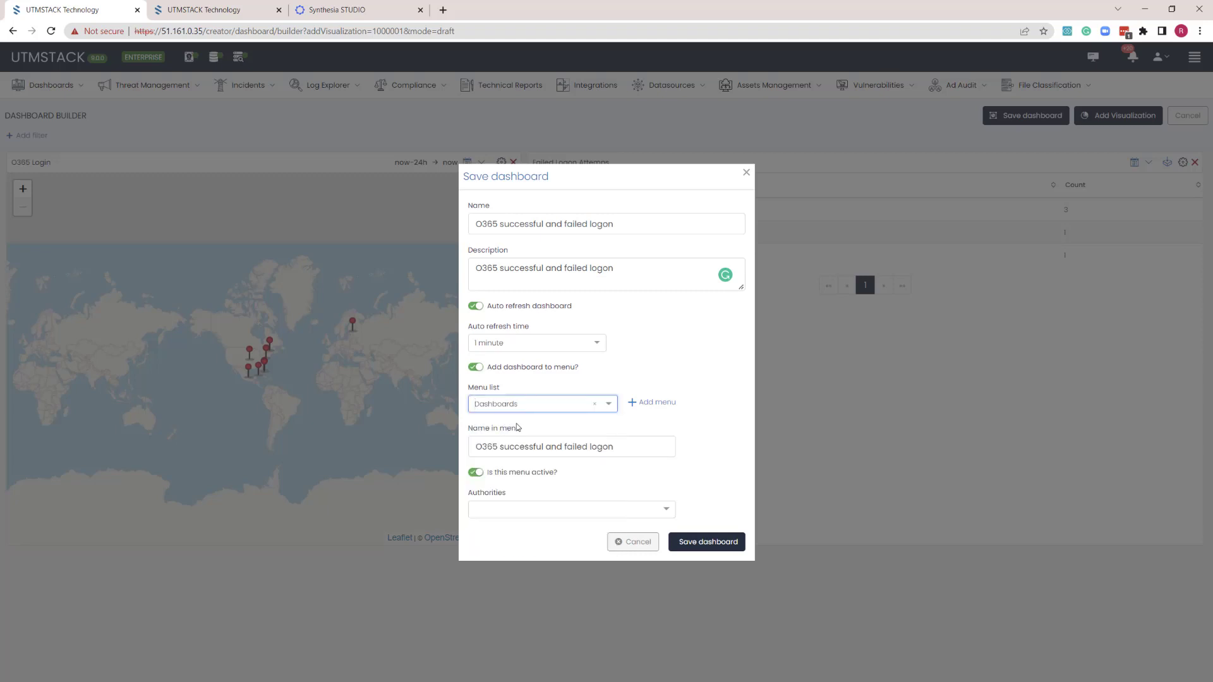
Grant the menu entry the ROLE_ADMIN and ROLE_USER authorities and save the dashboard.
{"action": "left_click", "coordinate": [502, 509]}
{"action": "left_click", "coordinate": [499, 534]}
{"action": "left_click", "coordinate": [537, 513]}
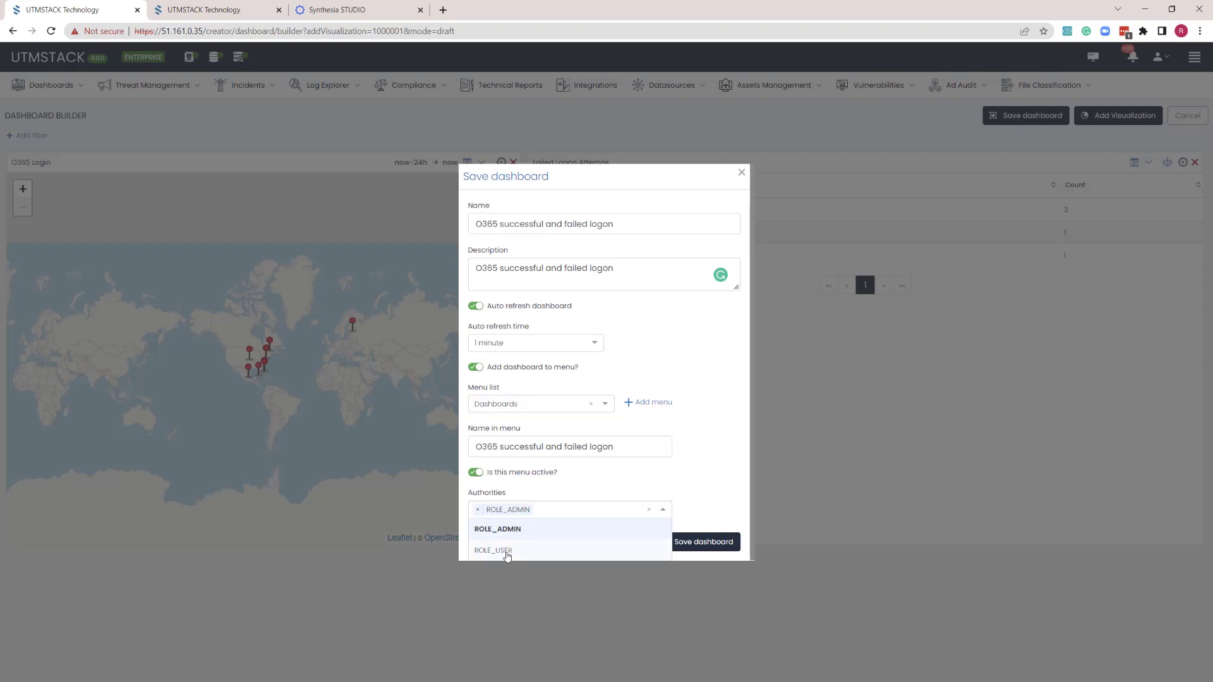
{"action": "left_click", "coordinate": [502, 553]}
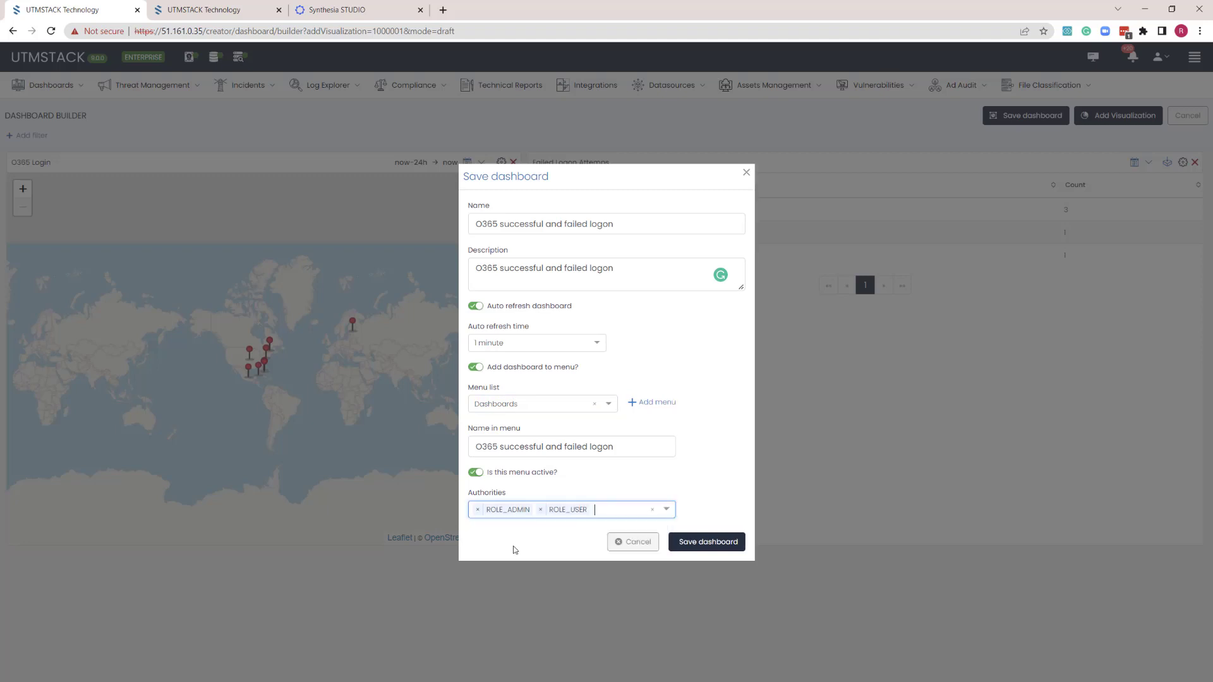
{"action": "left_click", "coordinate": [689, 541]}
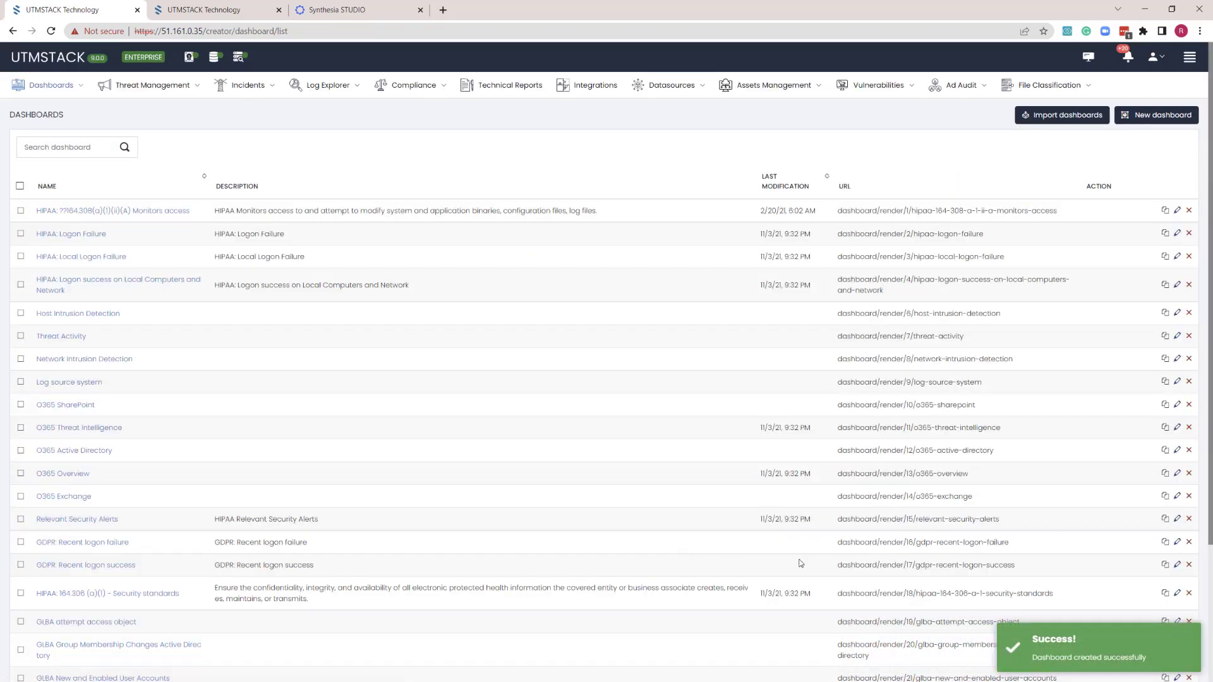
Open the O365 successful and failed logon dashboard and drill into the logs behind the 107.123.33.29 login marker on the map.
{"action": "left_click", "coordinate": [66, 92]}
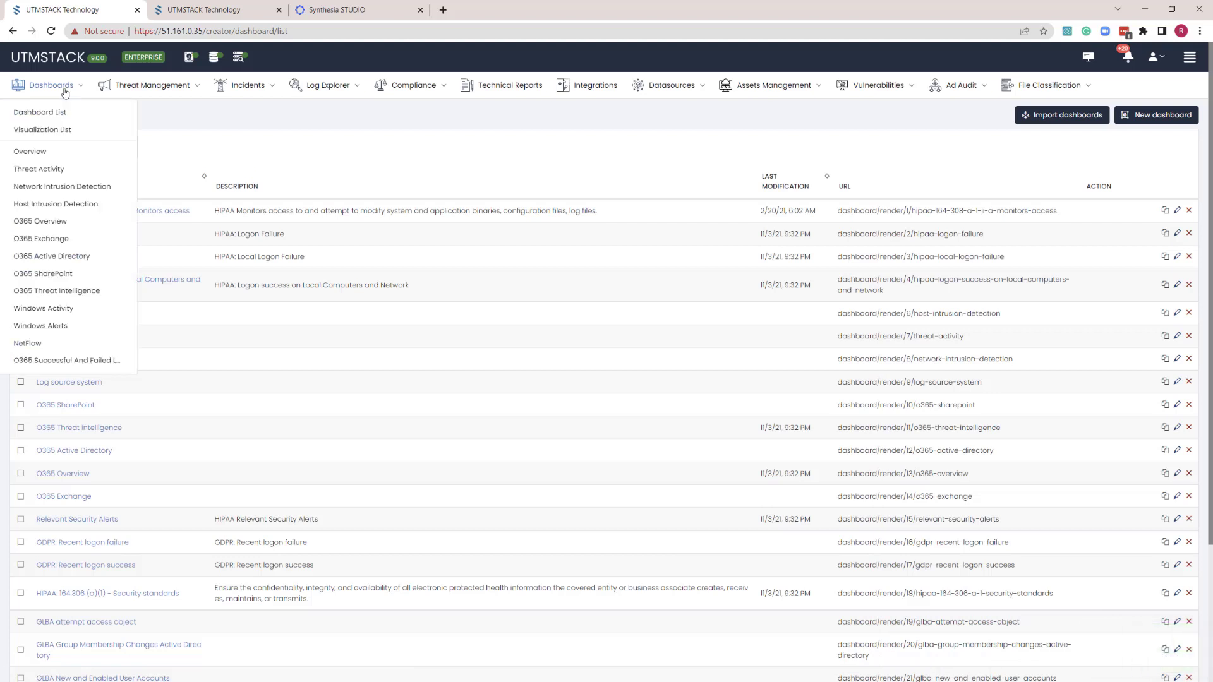
{"action": "left_click", "coordinate": [97, 361]}
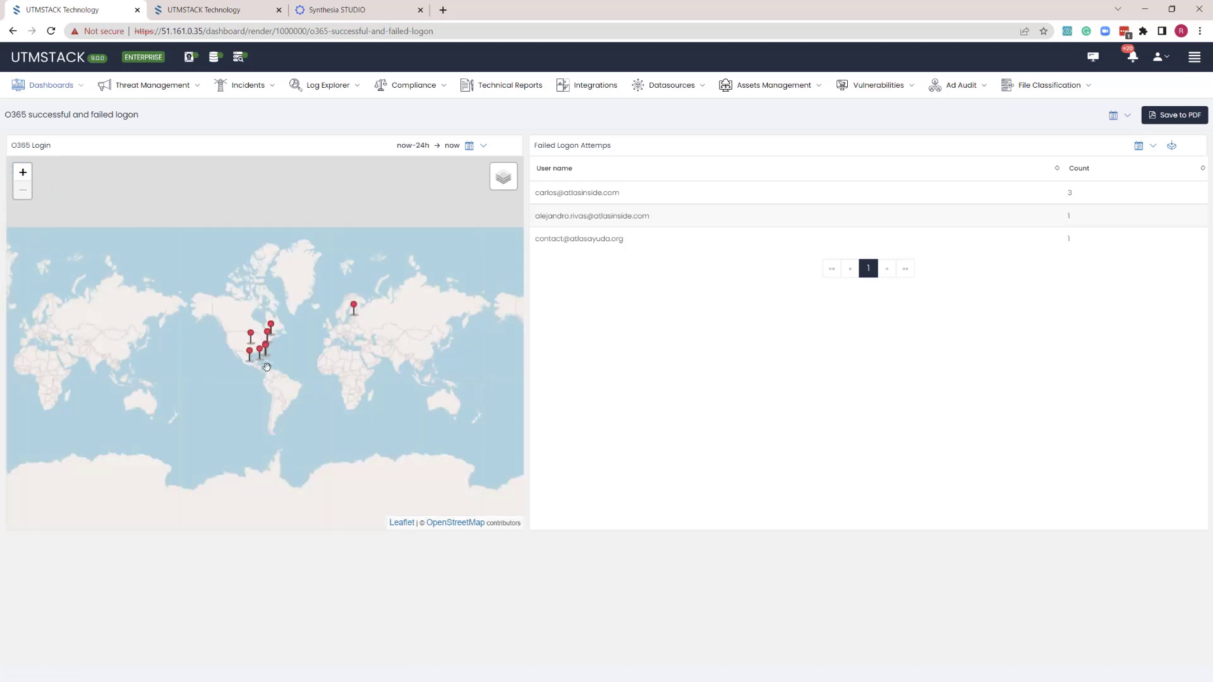
{"action": "left_click", "coordinate": [353, 308]}
{"action": "mouse_move", "coordinate": [250, 335]}
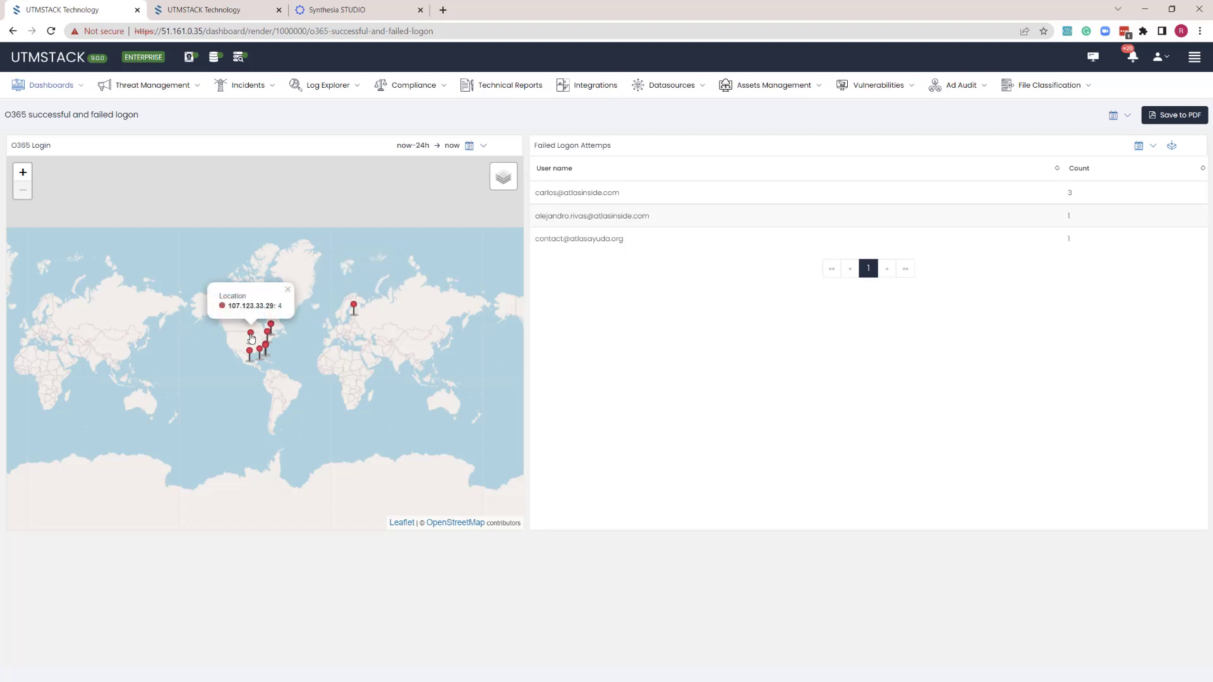
{"action": "left_click", "coordinate": [251, 336]}
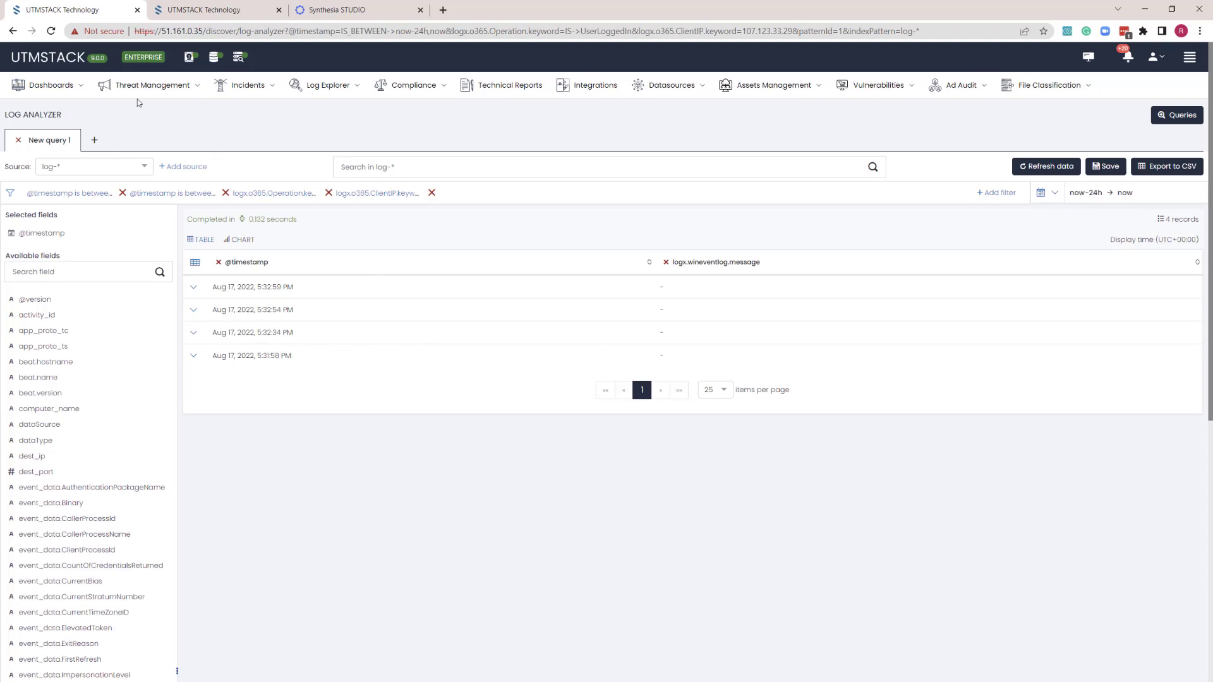
Return from the log analyzer to the O365 successful and failed logon dashboard.
{"action": "left_click", "coordinate": [76, 89]}
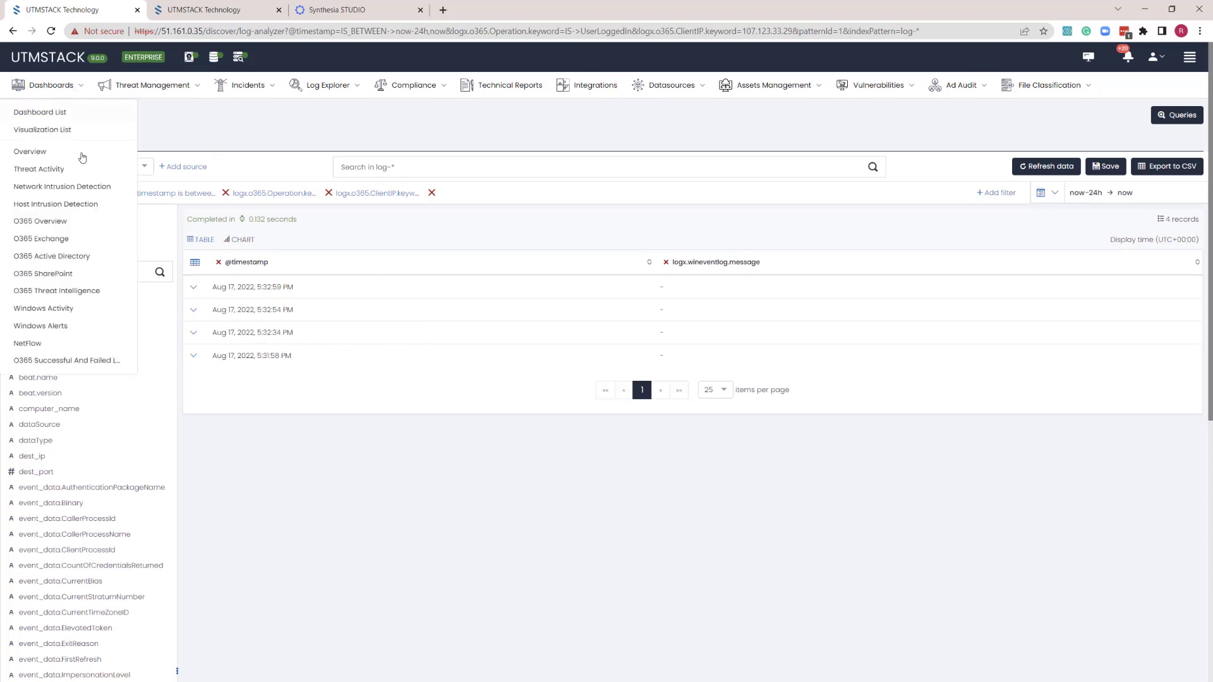
{"action": "left_click", "coordinate": [95, 359]}
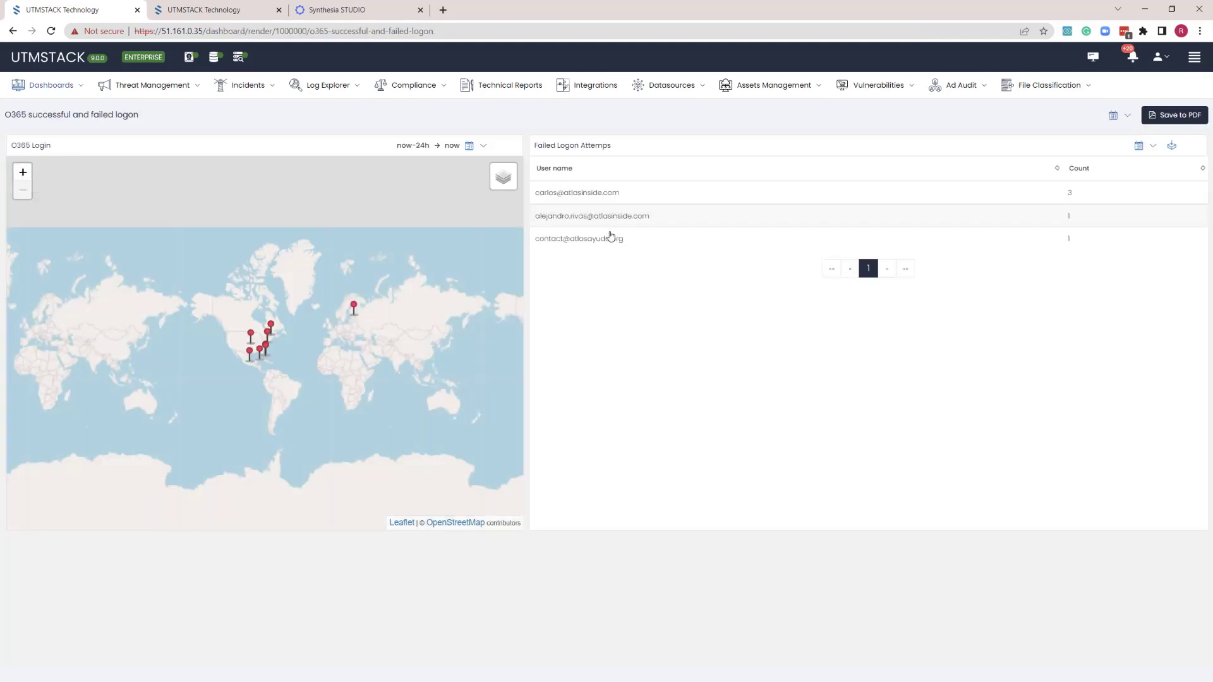